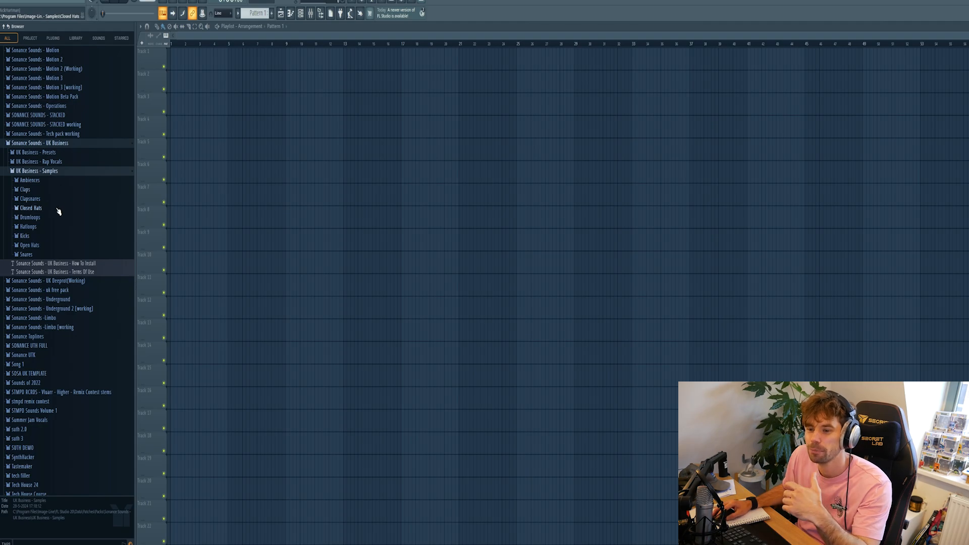
Audition the UK Business kick samples and place UKB - Kick 12 on Track 3 at beats 1 and 3.5 of bar 13
{"action": "left_click", "coordinate": [53, 235]}
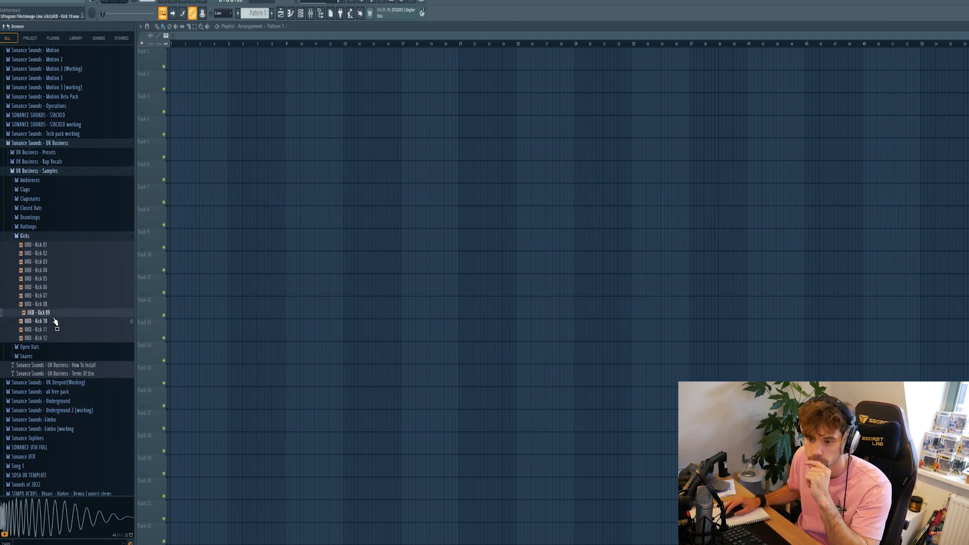
{"action": "left_click", "coordinate": [53, 321]}
{"action": "left_click", "coordinate": [53, 330]}
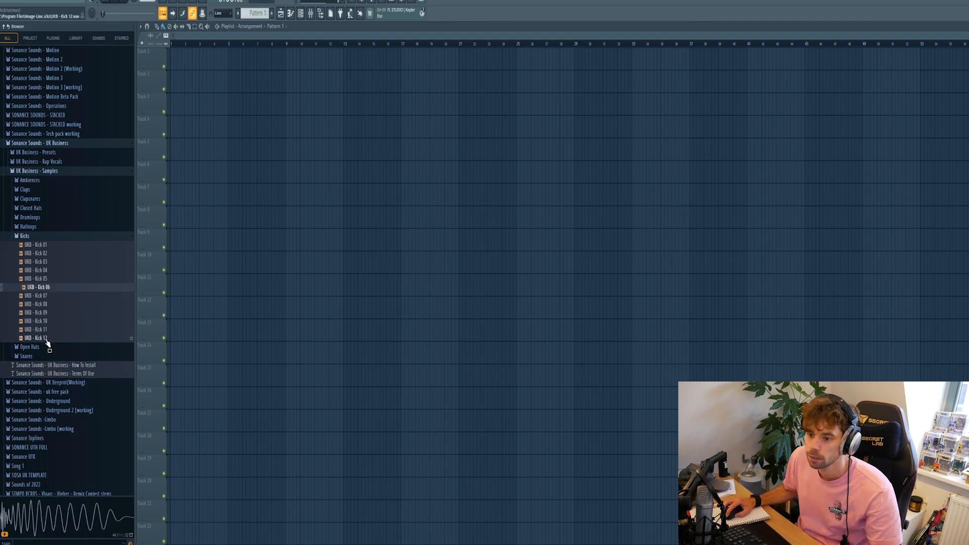
{"action": "left_click", "coordinate": [47, 339]}
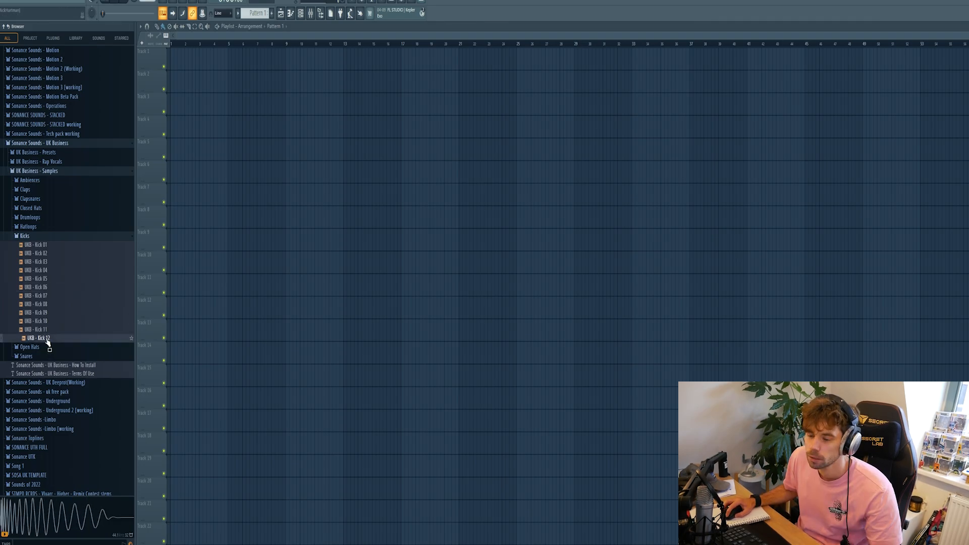
{"action": "scroll", "coordinate": [348, 107], "scroll_direction": "up", "scroll_amount": 4}
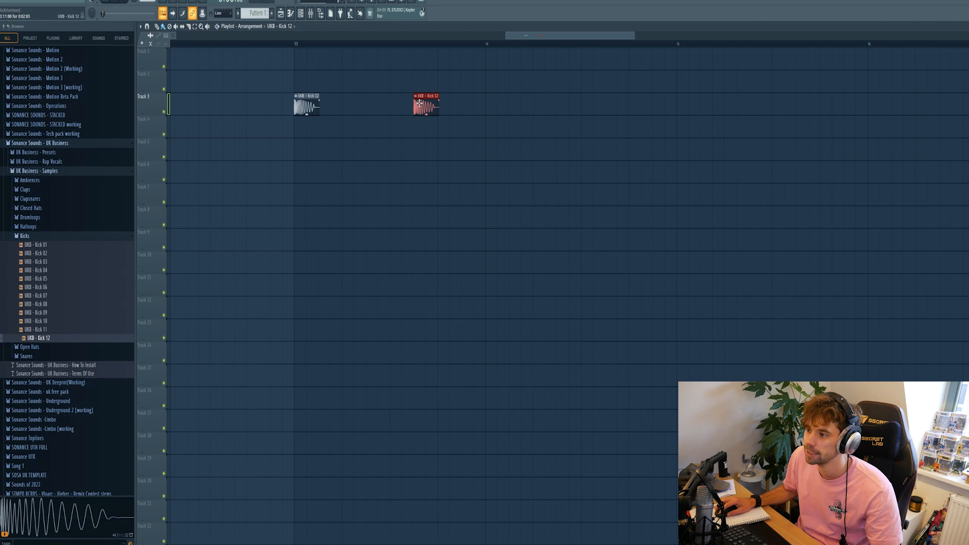
Set bar 13 as the loop region and play back the kick pattern
{"action": "left_click_drag", "start_coordinate": [484, 48], "coordinate": [288, 48]}
{"action": "key", "text": "space"}
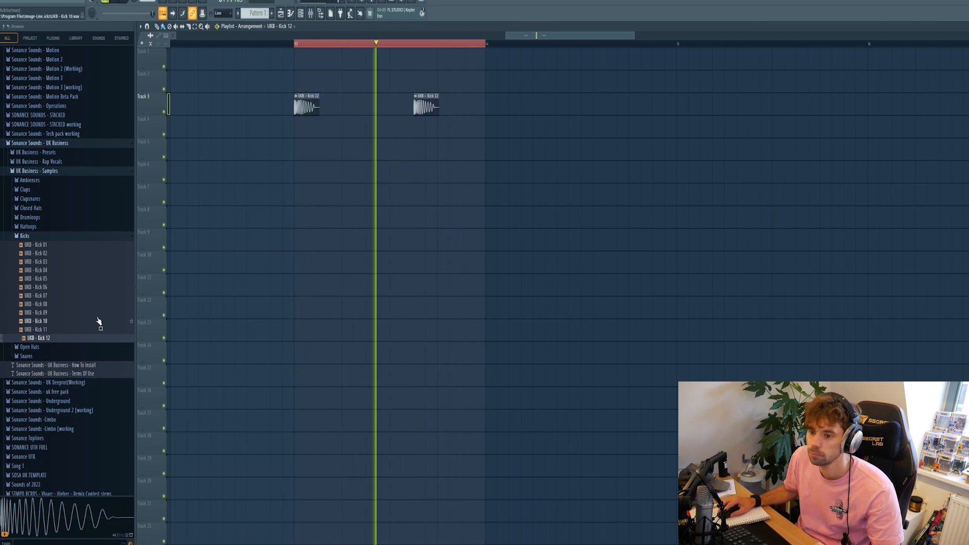
{"action": "left_click", "coordinate": [38, 237]}
{"action": "key", "text": "space"}
Audition the clapsnare samples, place UKB - Clapsnare 05 on Track 4 at beats 2 and 4 of bar 13, and play the loop
{"action": "left_click", "coordinate": [41, 199]}
{"action": "left_click", "coordinate": [43, 233]}
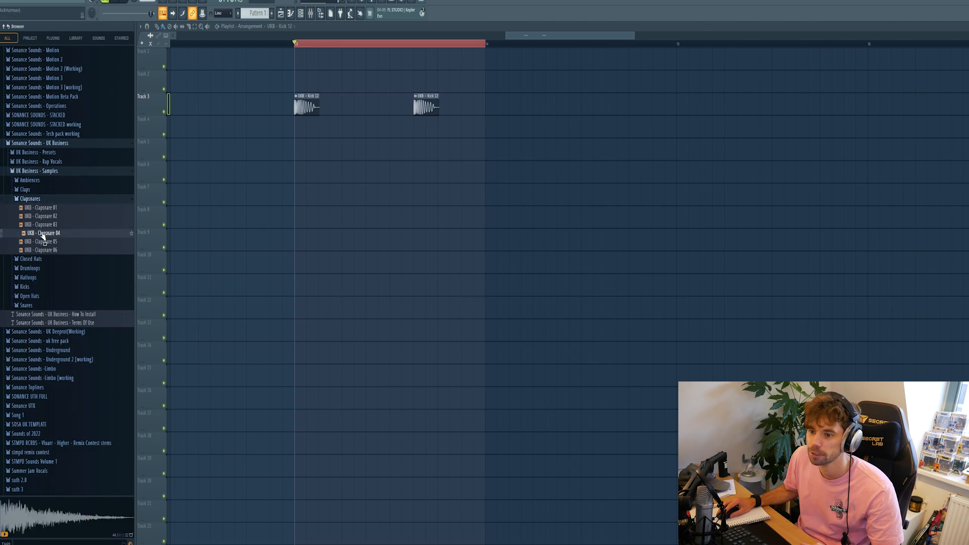
{"action": "left_click", "coordinate": [45, 250]}
{"action": "left_click_drag", "start_coordinate": [41, 242], "coordinate": [348, 131]}
{"action": "key", "text": "space"}
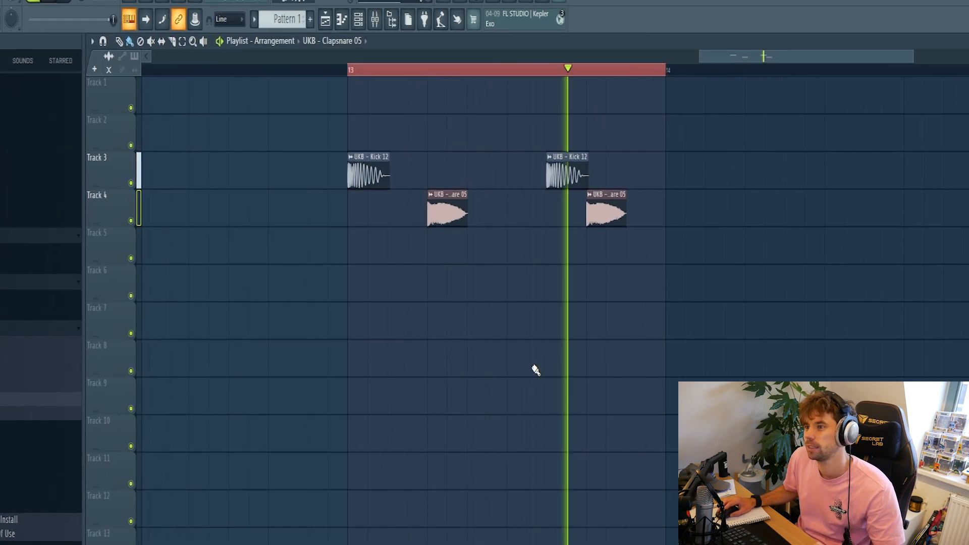
{"action": "key", "text": "space"}
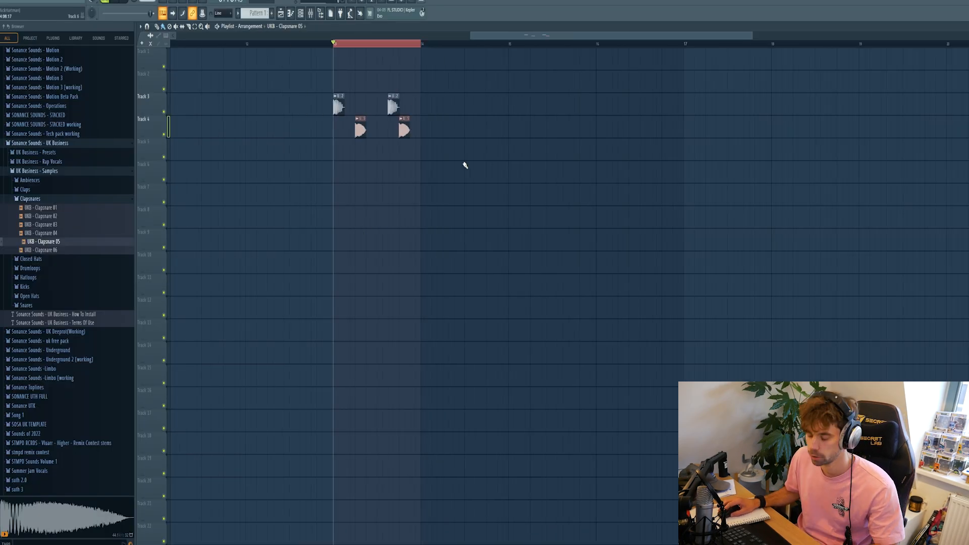
Duplicate the one-bar kick and clapsnare pattern three times to fill bars 13 to 16, and select all the clips
{"action": "key", "text": "ctrl+b"}
{"action": "key", "text": "ctrl+b"}
{"action": "key", "text": "ctrl+b"}
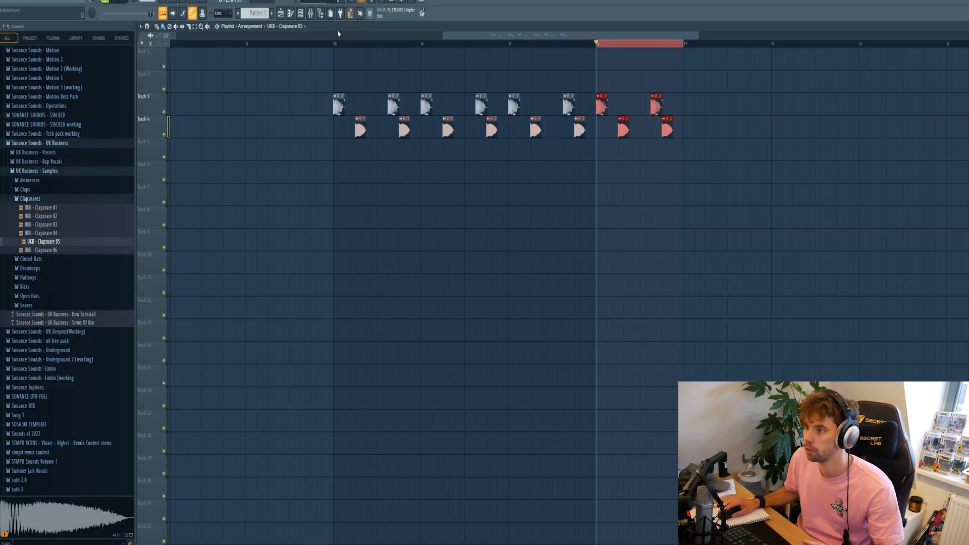
{"action": "key", "text": "ctrl+a"}
Audition the samples in the Hatloops folder and place UKB - Hatloop 08 [170 BPM] on Track 5 starting at bar 13
{"action": "left_click", "coordinate": [37, 201]}
{"action": "left_click", "coordinate": [30, 227]}
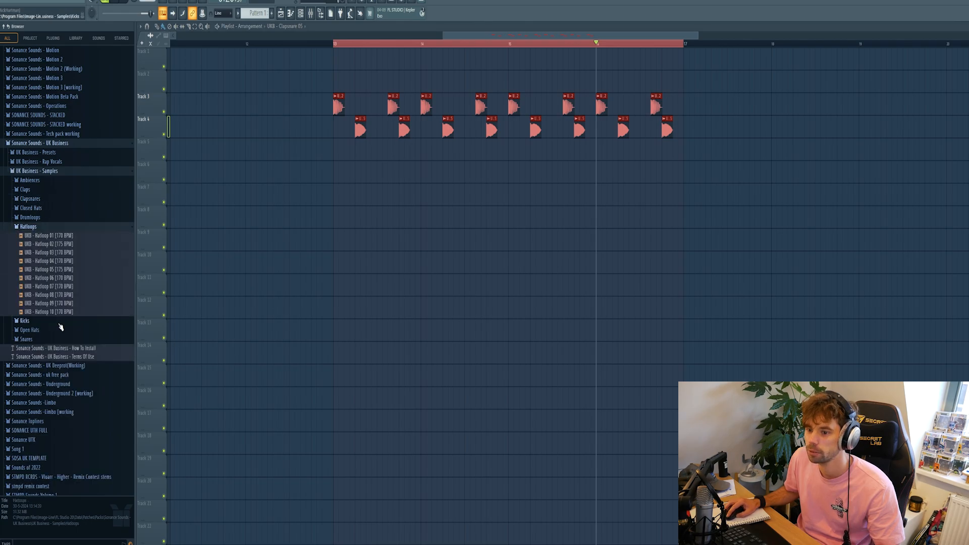
{"action": "left_click_drag", "start_coordinate": [59, 303], "coordinate": [59, 310]}
{"action": "key", "text": "Up"}
{"action": "key", "text": "Up"}
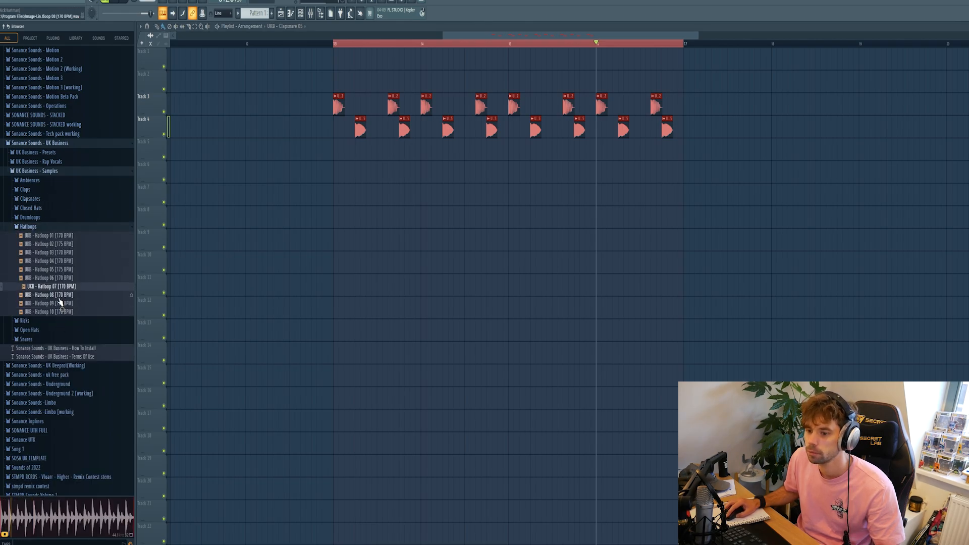
{"action": "key", "text": "Down"}
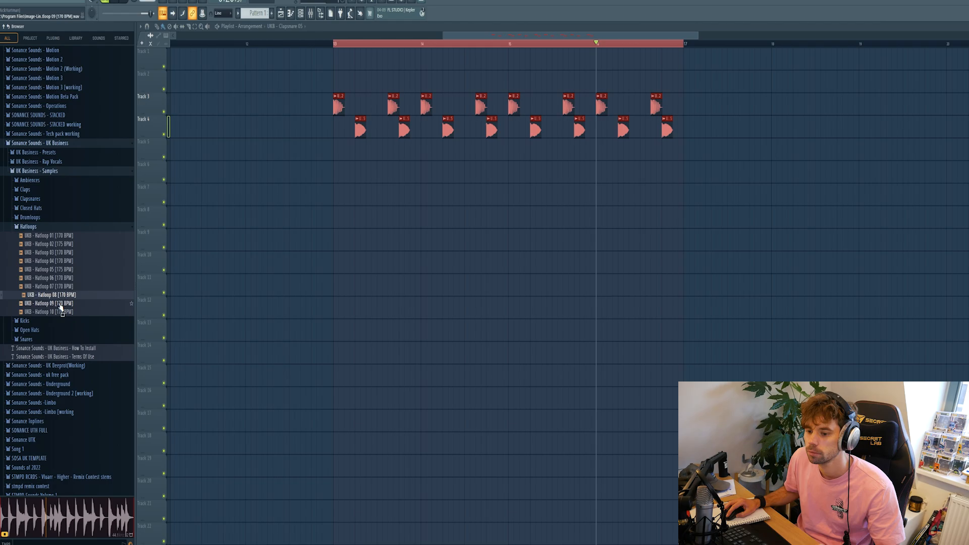
{"action": "left_click_drag", "start_coordinate": [60, 299], "coordinate": [336, 146]}
{"action": "right_click", "coordinate": [336, 147]}
{"action": "left_click", "coordinate": [403, 204]}
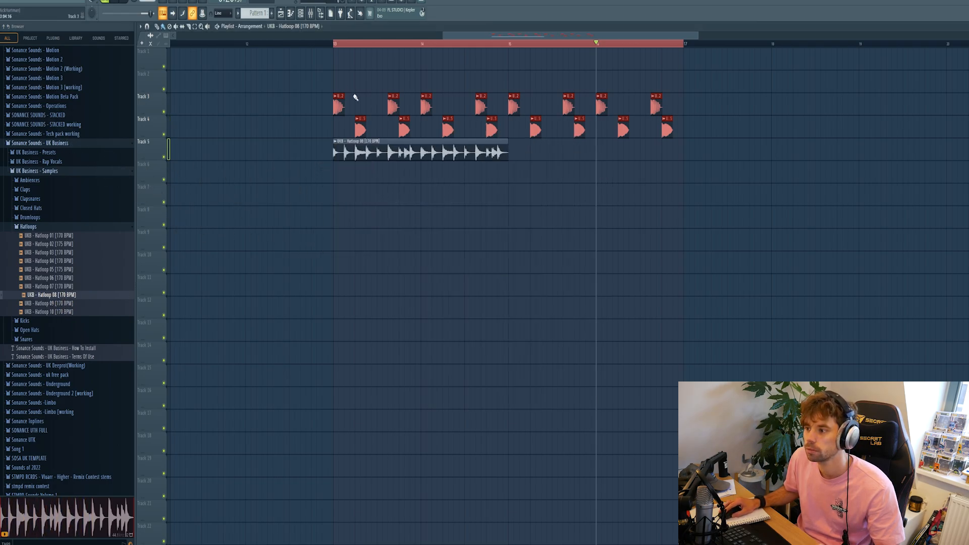
Play the four-bar loop and copy the hat loop to bar 15 so it also covers bars 15 and 16
{"action": "left_click", "coordinate": [316, 43]}
{"action": "key", "text": "space"}
{"action": "left_click_drag", "start_coordinate": [415, 154], "coordinate": [585, 157], "text": "shift"}
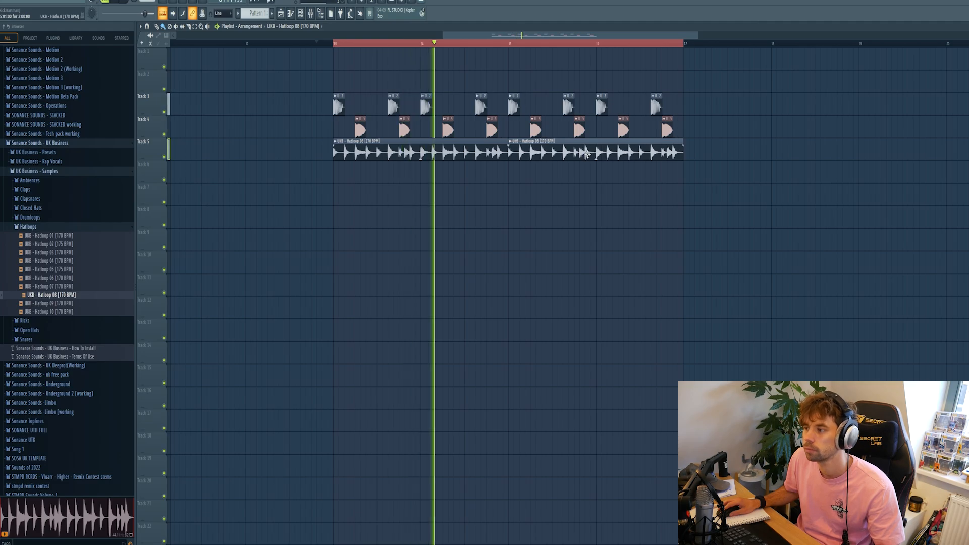
Rename mixer Insert 5 to "Dru,buss" to serve as the drum bus
{"action": "key", "text": "F9"}
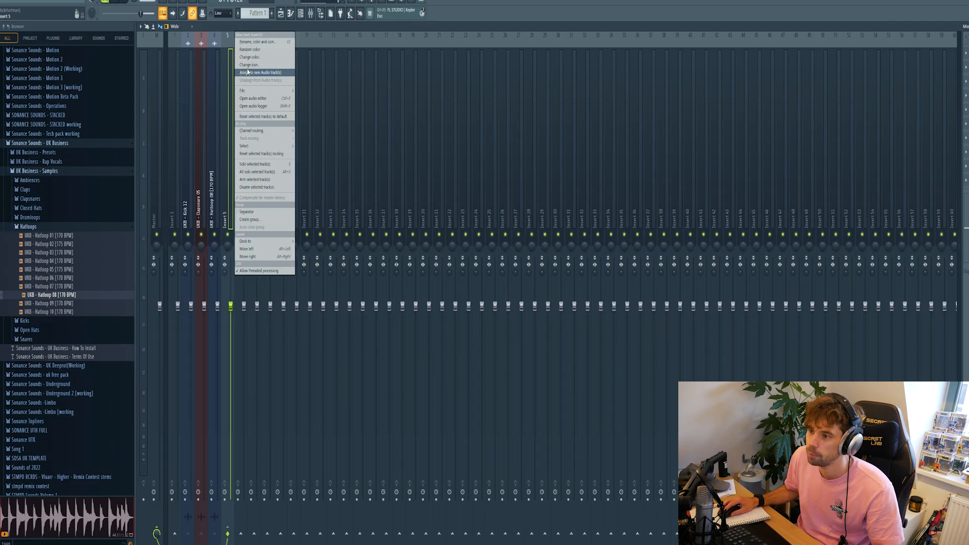
{"action": "left_click", "coordinate": [250, 44]}
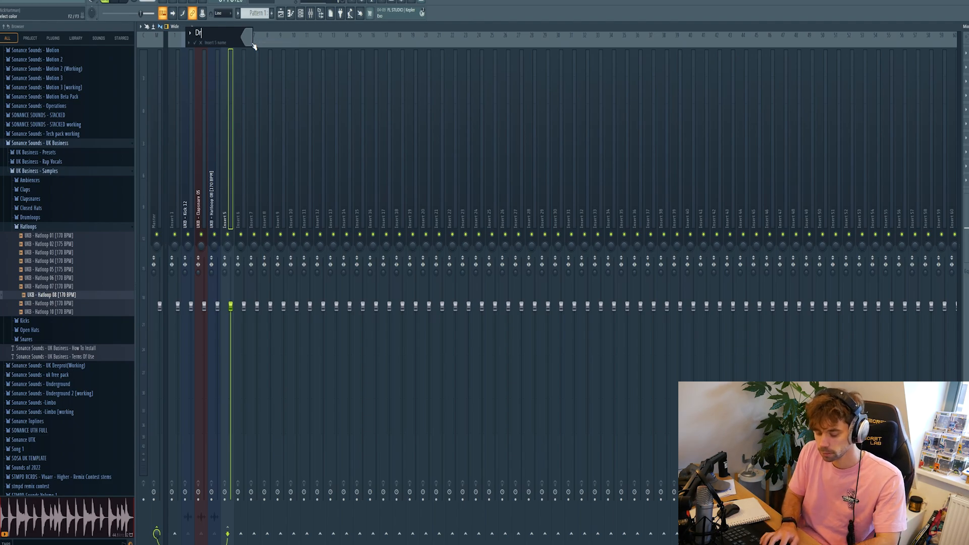
{"action": "type", "text": "Dru,buss"}
{"action": "key", "text": "Return"}
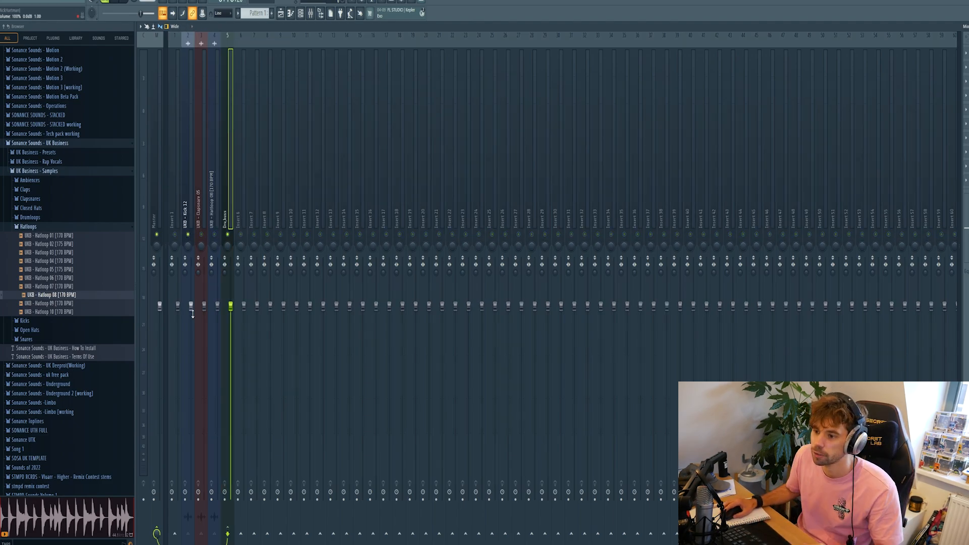
During playback, lower the kick and clapsnare mixer tracks to 79% (-5.0 dB) and the hat loop track to about 72%
{"action": "key", "text": "space"}
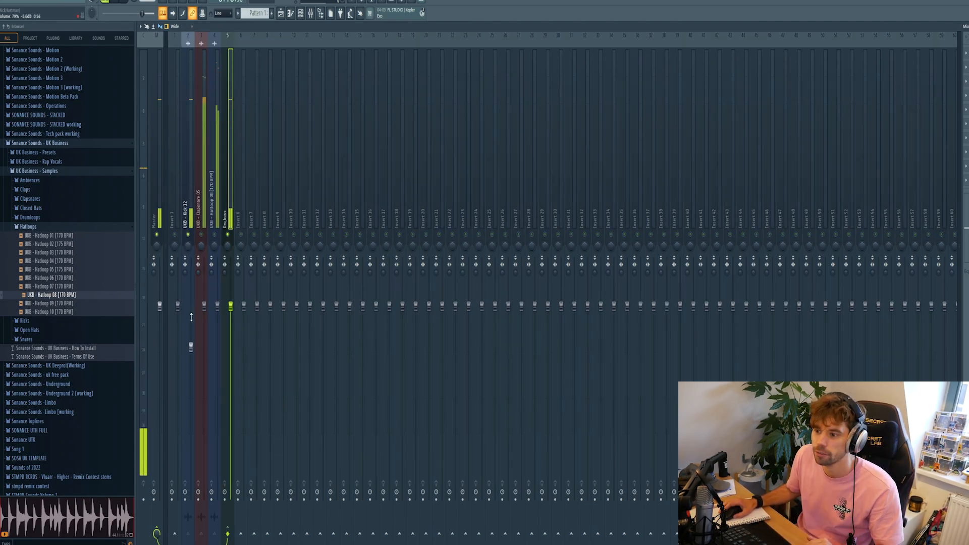
{"action": "left_click_drag", "start_coordinate": [204, 305], "coordinate": [204, 344]}
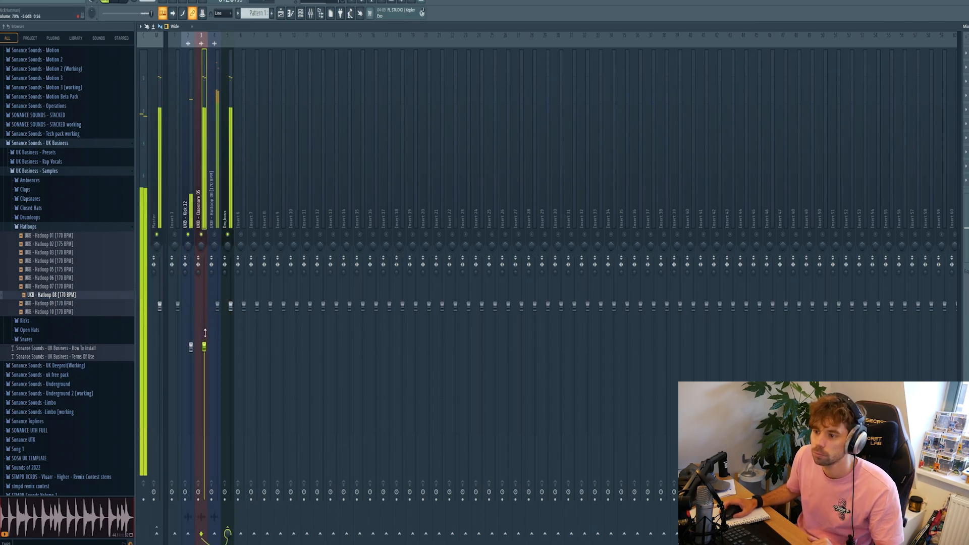
{"action": "left_click_drag", "start_coordinate": [218, 305], "coordinate": [218, 313]}
{"action": "scroll", "coordinate": [218, 313], "scroll_direction": "down", "scroll_amount": 5}
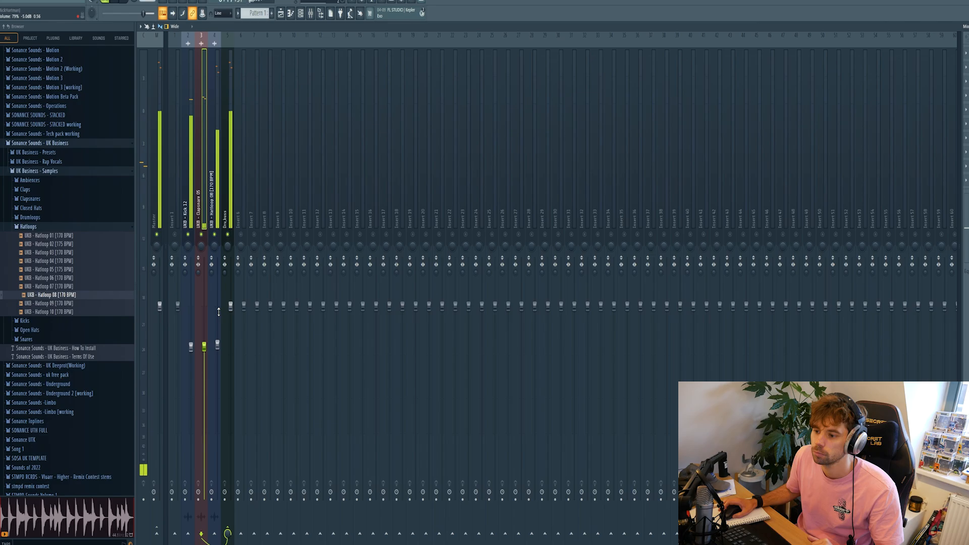
{"action": "scroll", "coordinate": [218, 312], "scroll_direction": "down", "scroll_amount": 1}
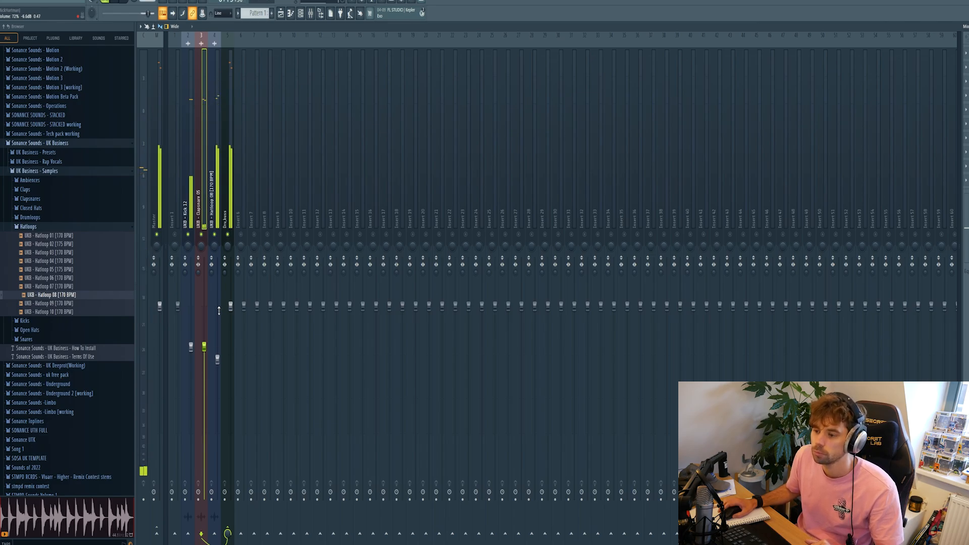
Insert FabFilter Pro-C 2 on the drum bus and adjust its threshold and attack
{"action": "left_click", "coordinate": [230, 169]}
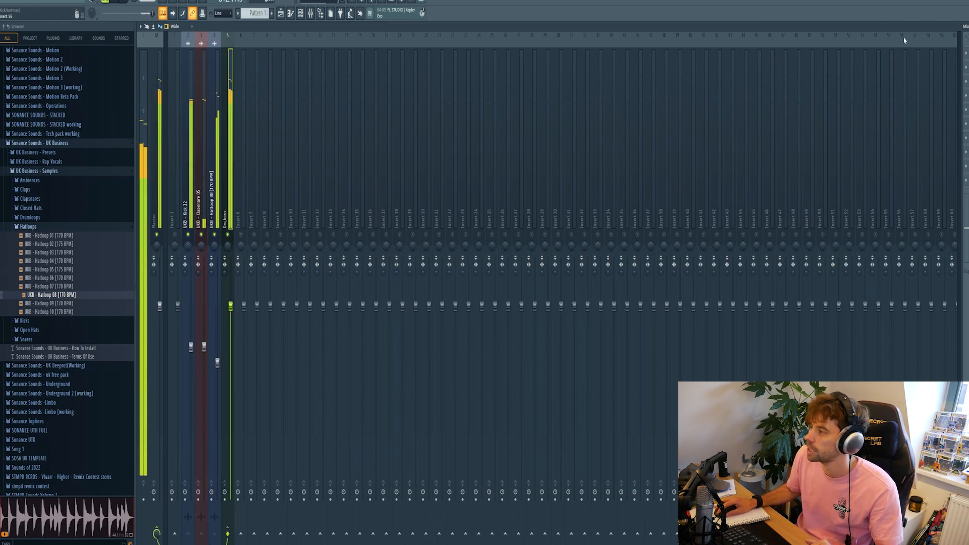
{"action": "left_click", "coordinate": [965, 53]}
{"action": "left_click", "coordinate": [830, 71]}
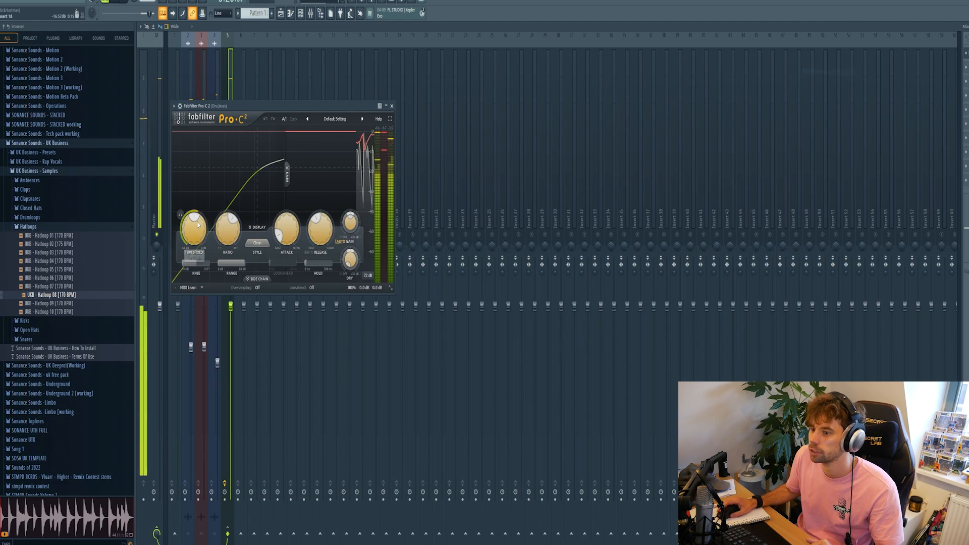
{"action": "left_click_drag", "start_coordinate": [197, 245], "coordinate": [198, 229]}
{"action": "left_click_drag", "start_coordinate": [282, 232], "coordinate": [284, 226]}
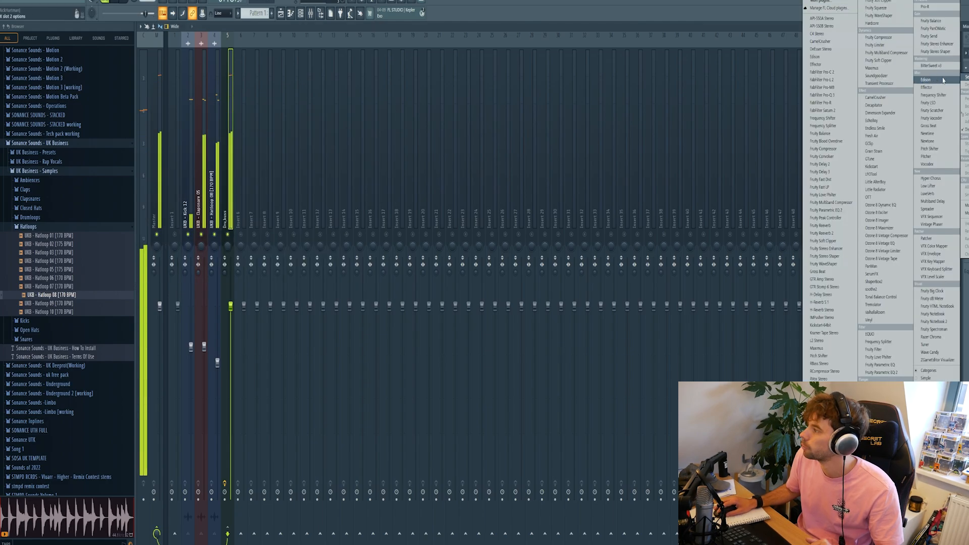
Add BitterSweet v3 and Fruity Blood Overdrive to the drum bus and raise the overdrive's PreAmp slightly
{"action": "left_click", "coordinate": [931, 65]}
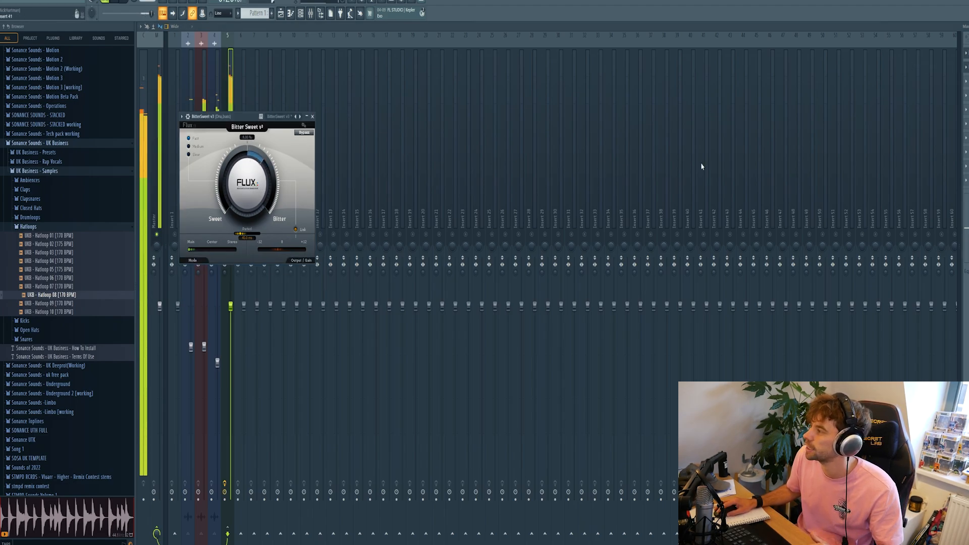
{"action": "left_click", "coordinate": [966, 81]}
{"action": "mouse_move", "coordinate": [966, 91]}
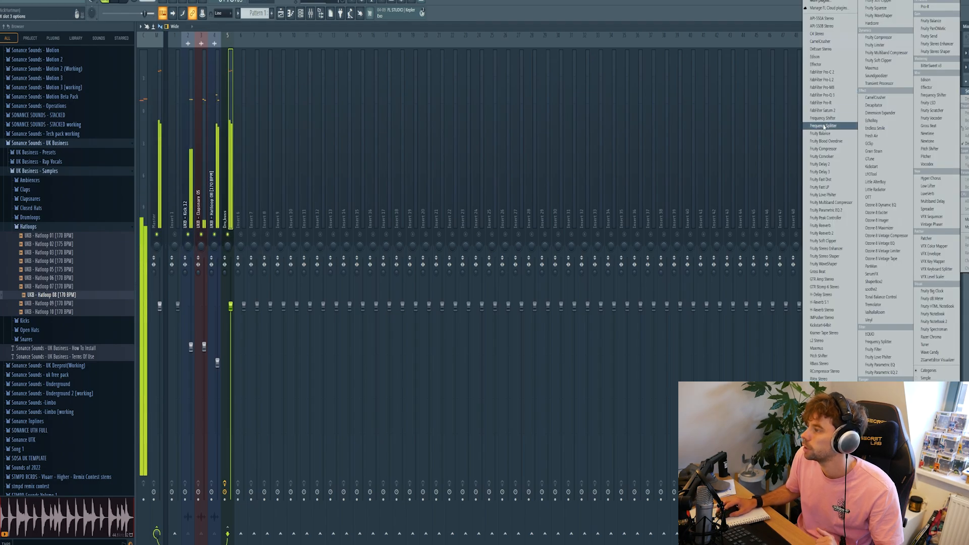
{"action": "left_click", "coordinate": [828, 141]}
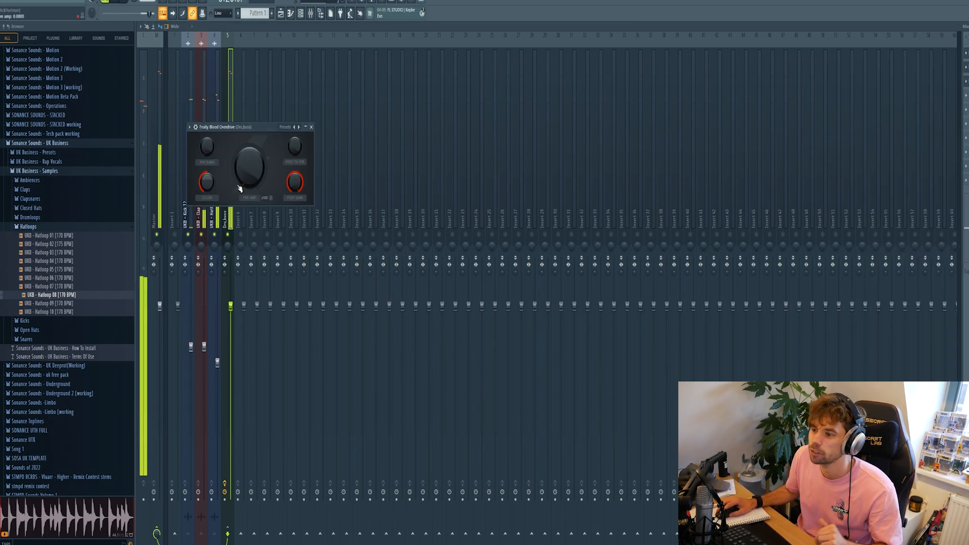
{"action": "left_click_drag", "start_coordinate": [239, 189], "coordinate": [249, 165]}
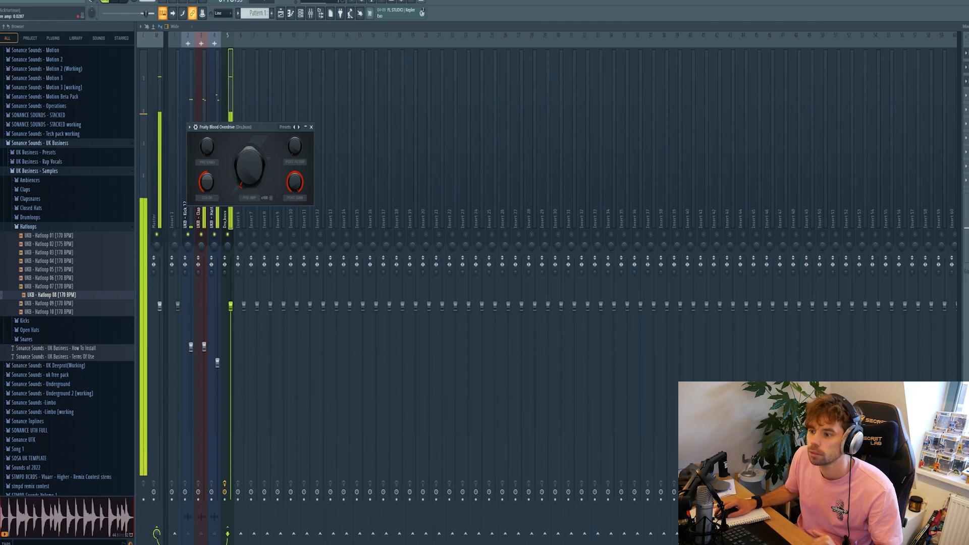
{"action": "left_click_drag", "start_coordinate": [249, 166], "coordinate": [248, 164]}
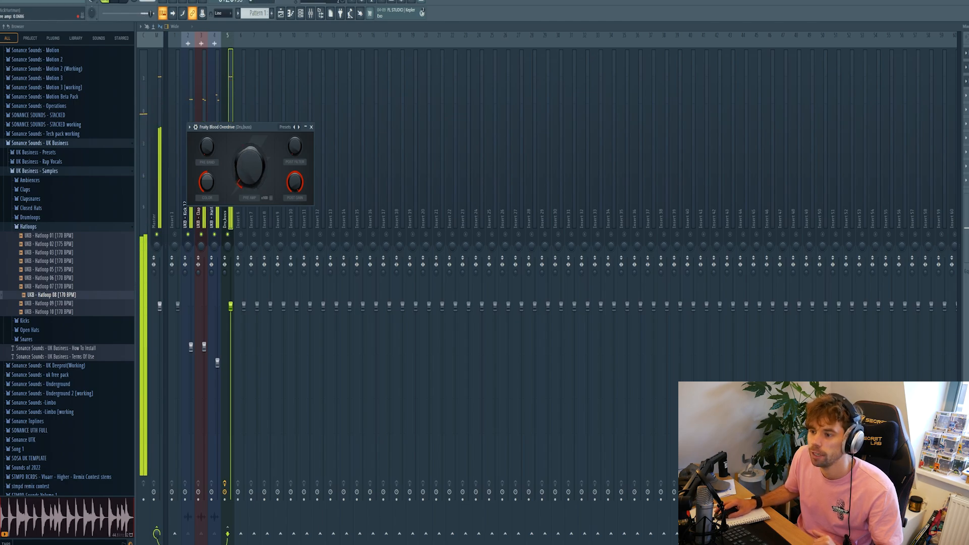
Return to the playlist and duplicate the four-bar drum pattern into bars 17 to 20
{"action": "left_click", "coordinate": [280, 13]}
{"action": "scroll", "coordinate": [292, 46], "scroll_direction": "down", "scroll_amount": 3}
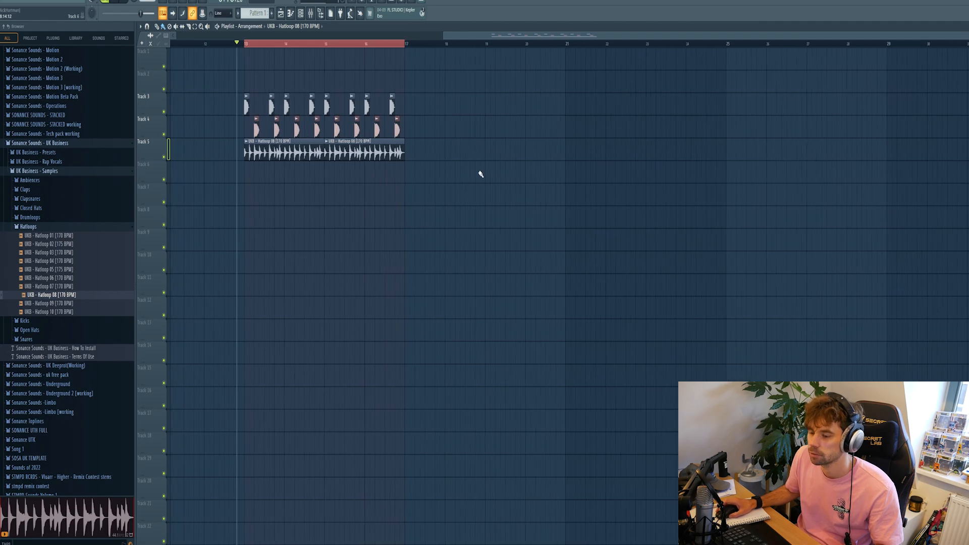
{"action": "key", "text": "ctrl+b"}
{"action": "key", "text": "ctrl+d"}
Delete the second kick and the clapsnares in bar 19 and the hat loop over bars 19 and 20, and play the section
{"action": "scroll", "coordinate": [575, 121], "scroll_direction": "up", "scroll_amount": 1}
{"action": "right_click", "coordinate": [499, 104]}
{"action": "right_click", "coordinate": [505, 128]}
{"action": "right_click", "coordinate": [482, 129]}
{"action": "right_click", "coordinate": [485, 151]}
{"action": "key", "text": "space"}
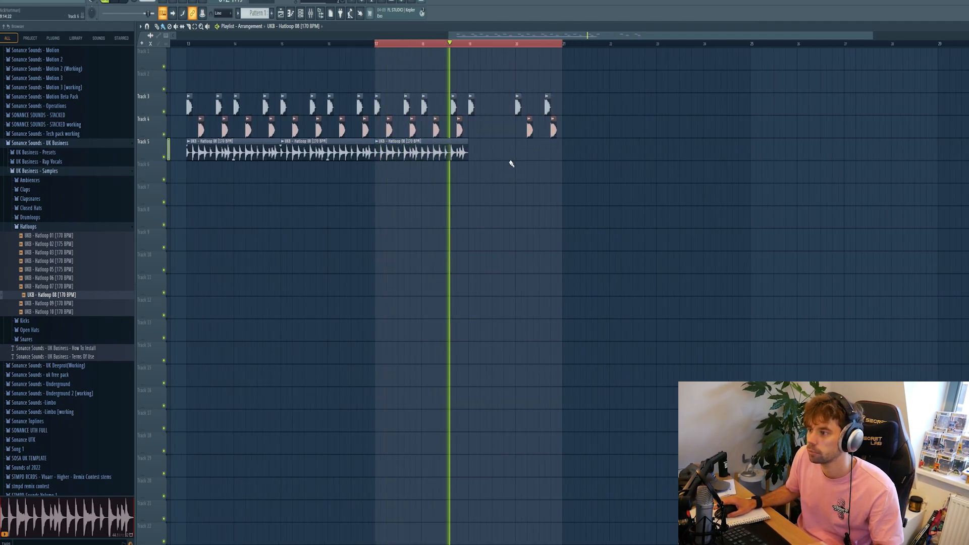
Build a fill in bar 20 with a kick on every beat and UKB - Snare 10 repeated in sixteenth notes on Track 4, and play it
{"action": "scroll", "coordinate": [538, 134], "scroll_direction": "up", "scroll_amount": 2}
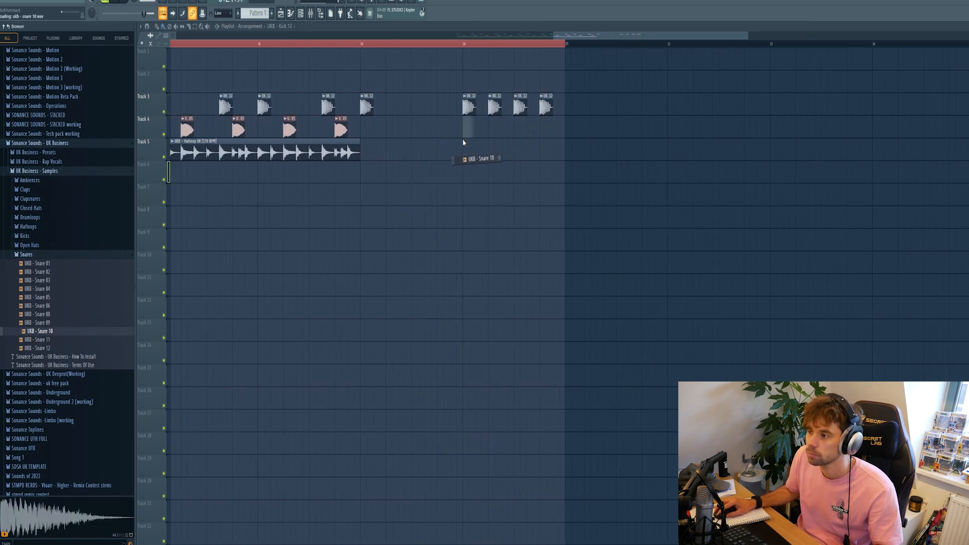
{"action": "left_click_drag", "start_coordinate": [463, 142], "coordinate": [464, 127]}
{"action": "scroll", "coordinate": [465, 127], "scroll_direction": "up", "scroll_amount": 3}
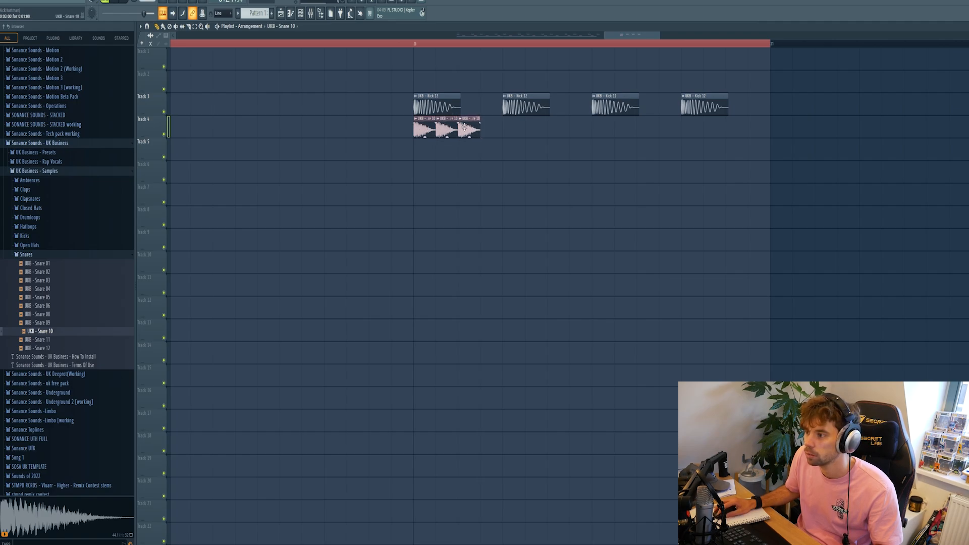
{"action": "key", "text": "ctrl+b"}
{"action": "key", "text": "ctrl+b"}
{"action": "key", "text": "ctrl+b"}
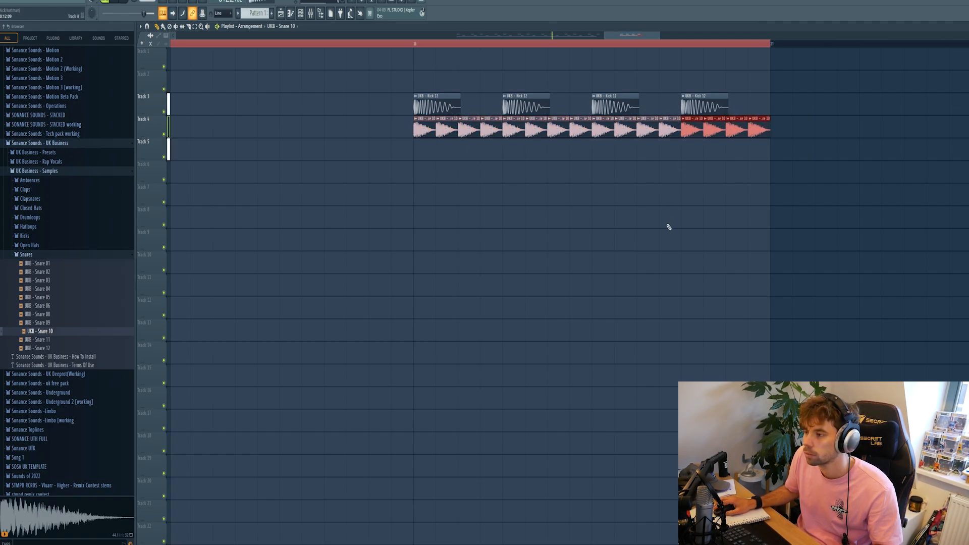
{"action": "scroll", "coordinate": [586, 218], "scroll_direction": "down", "scroll_amount": 3}
{"action": "key", "text": "space"}
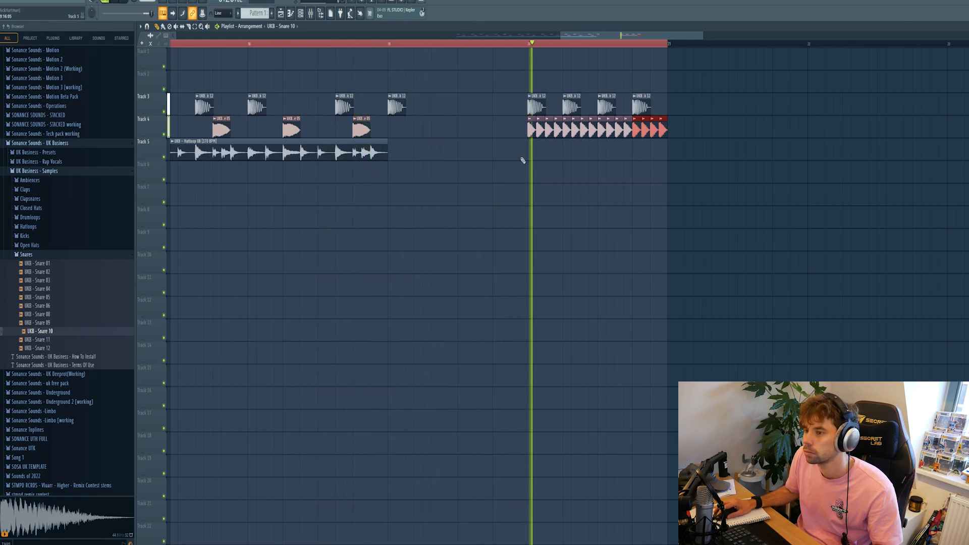
Add Kickstart to the UKB - Snare 10 mixer track, then return to the playlist and view the beat with its fill
{"action": "scroll", "coordinate": [526, 181], "scroll_direction": "down", "scroll_amount": 3}
{"action": "key", "text": "space"}
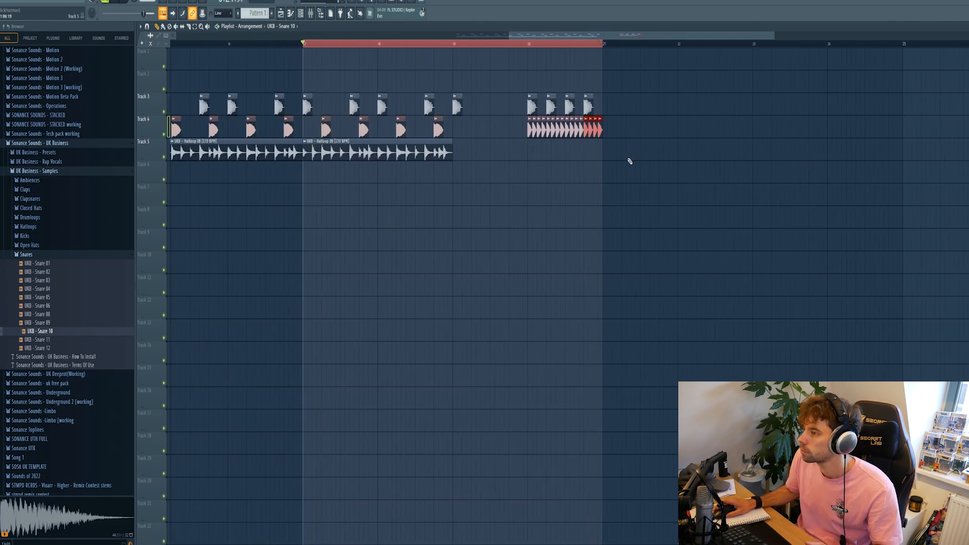
{"action": "scroll", "coordinate": [599, 161], "scroll_direction": "up", "scroll_amount": 3}
{"action": "scroll", "coordinate": [434, 151], "scroll_direction": "up", "scroll_amount": 2}
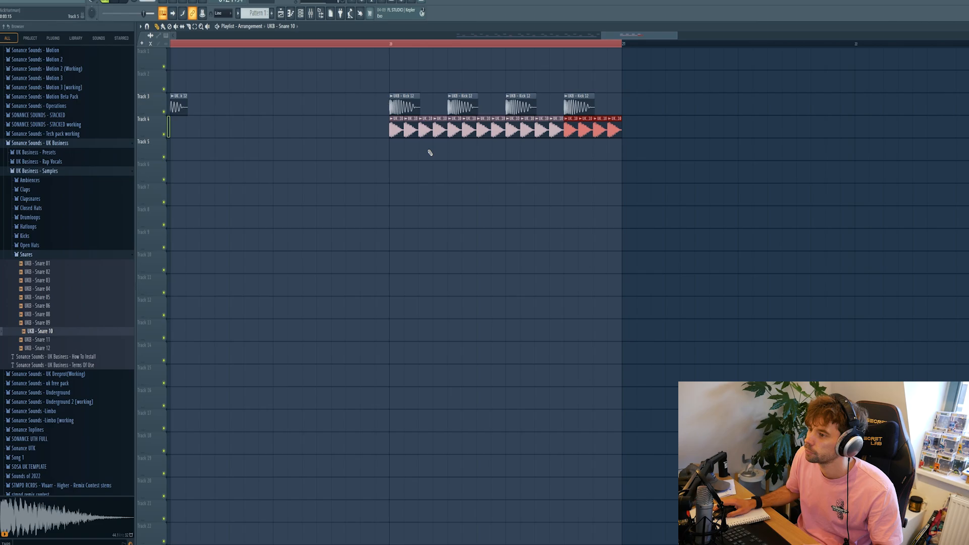
{"action": "left_click", "coordinate": [396, 125]}
{"action": "key", "text": "F9"}
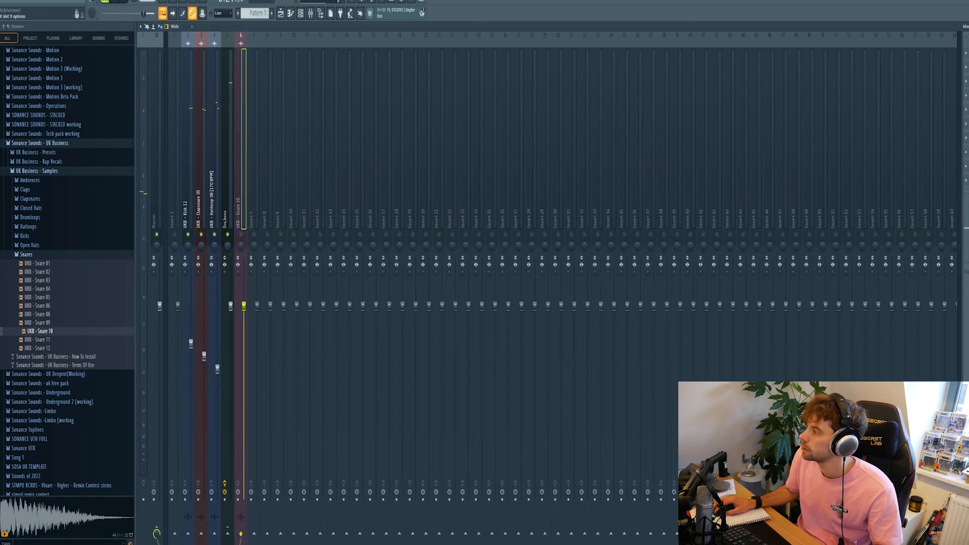
{"action": "left_click", "coordinate": [965, 180]}
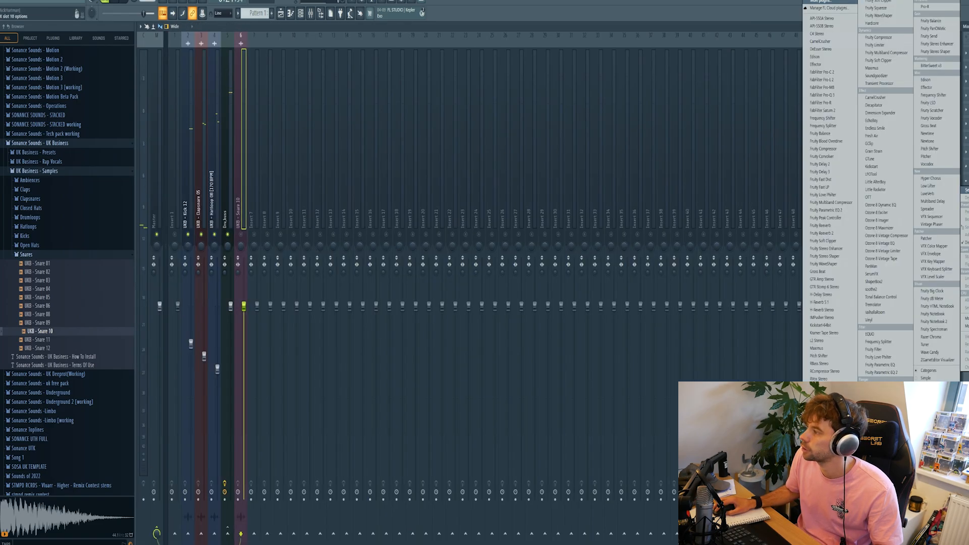
{"action": "left_click", "coordinate": [830, 325]}
{"action": "key", "text": "F5"}
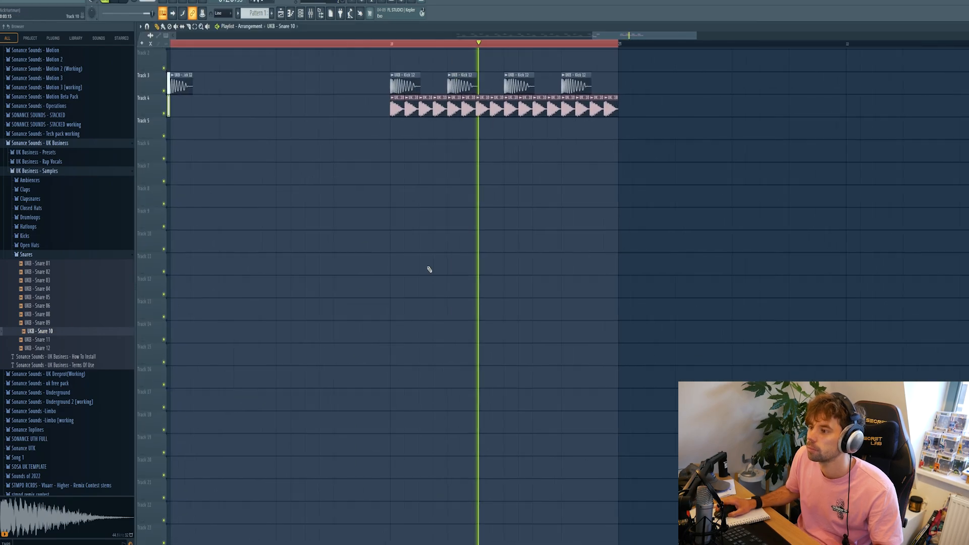
{"action": "scroll", "coordinate": [430, 269], "scroll_direction": "down", "scroll_amount": 3}
{"action": "scroll", "coordinate": [423, 245], "scroll_direction": "down", "scroll_amount": 5}
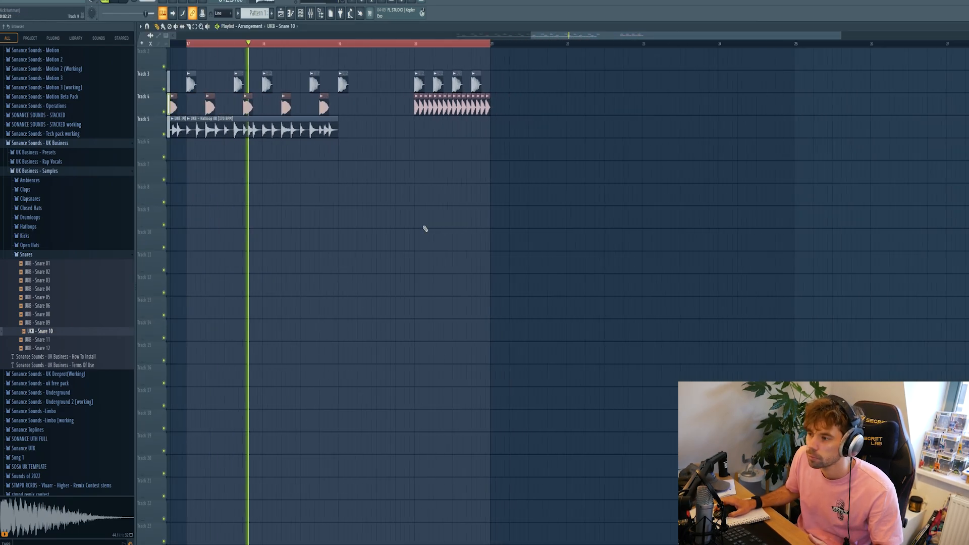
Create an automation clip for the Intensity of Endless Smile on the drum bus
{"action": "key", "text": "F9"}
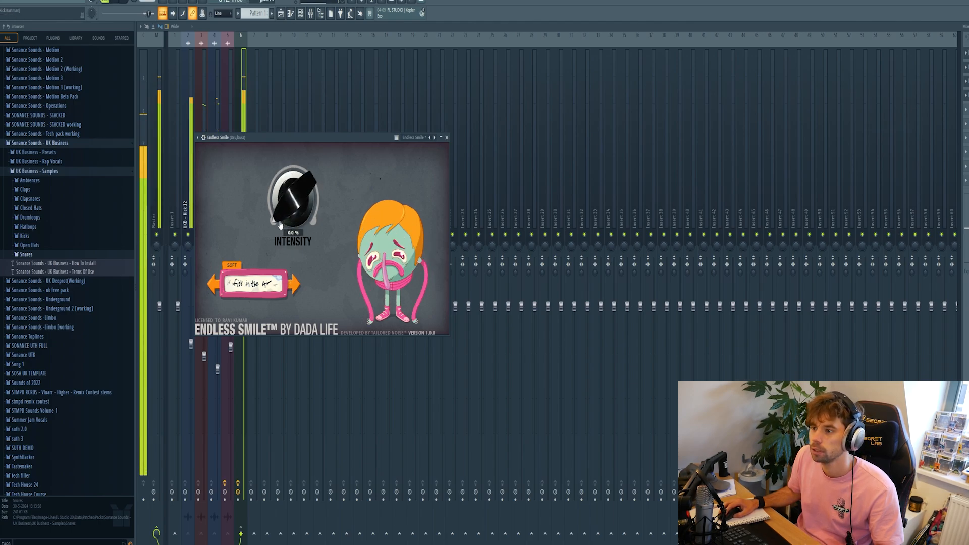
{"action": "mouse_move", "coordinate": [280, 225]}
{"action": "left_mouse_down"}
{"action": "mouse_move", "coordinate": [282, 168]}
{"action": "mouse_move", "coordinate": [281, 224]}
{"action": "left_mouse_up"}
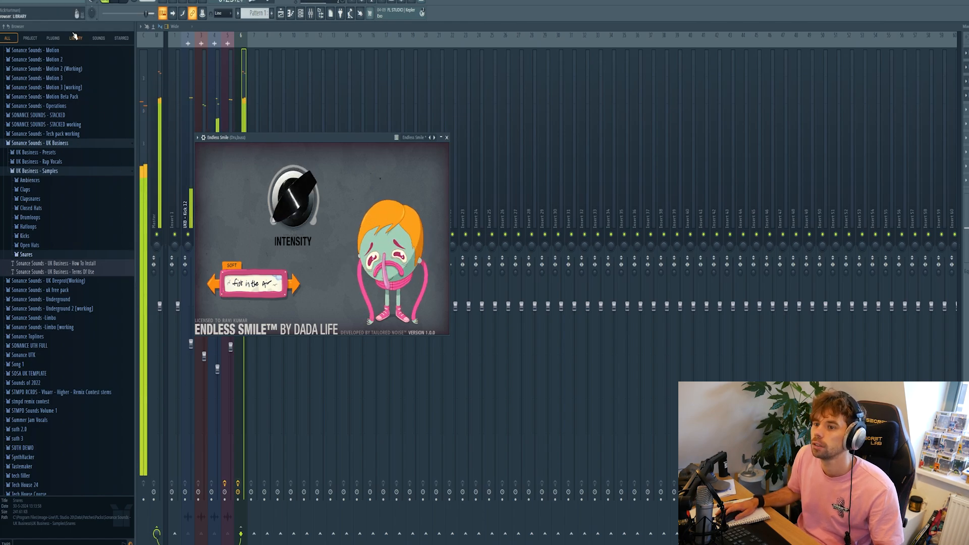
{"action": "left_click", "coordinate": [74, 2]}
{"action": "mouse_move", "coordinate": [91, 135]}
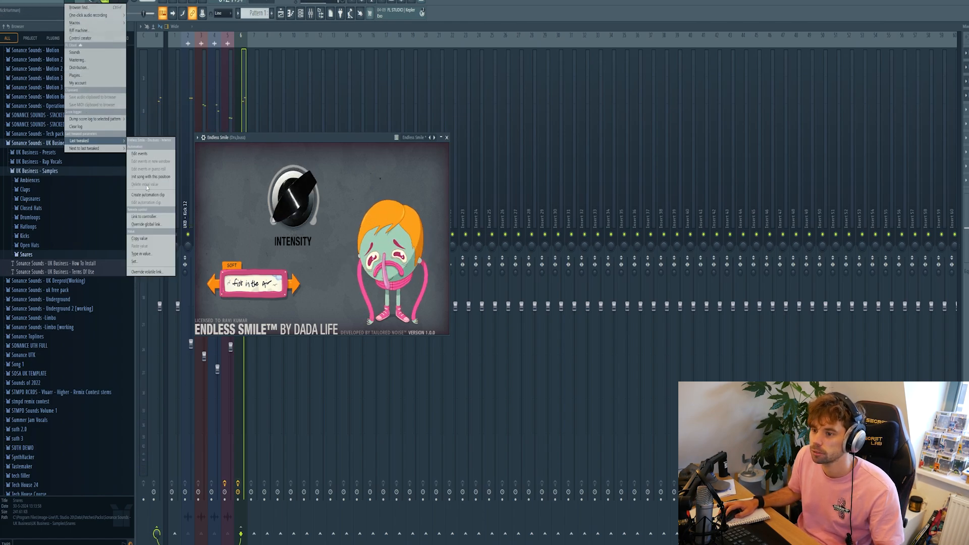
{"action": "left_click", "coordinate": [147, 150]}
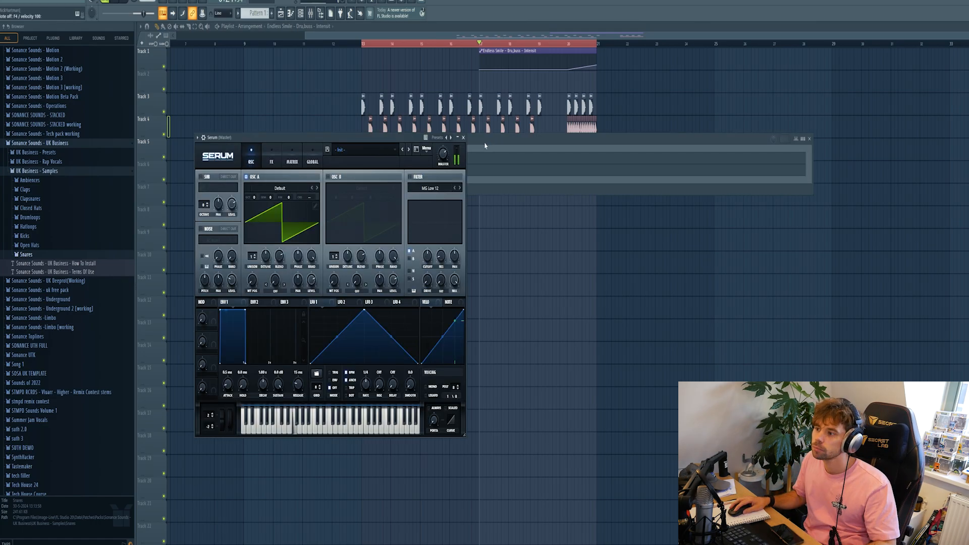
Load the BASS - Backbone preset from the MEAUX REESE - PHENOMENAL FILTH PRESETS folder in Serum
{"action": "left_click", "coordinate": [363, 150]}
{"action": "mouse_move", "coordinate": [373, 159]}
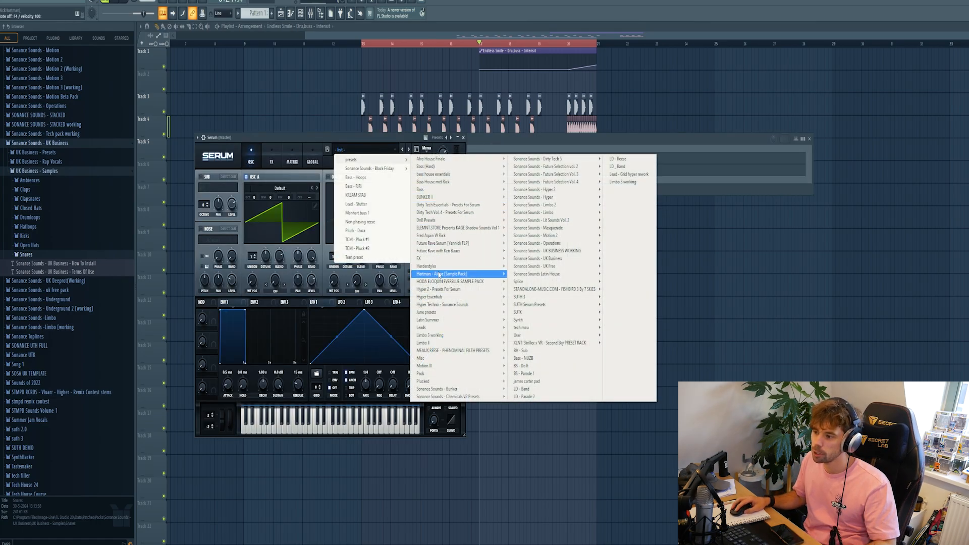
{"action": "mouse_move", "coordinate": [475, 353]}
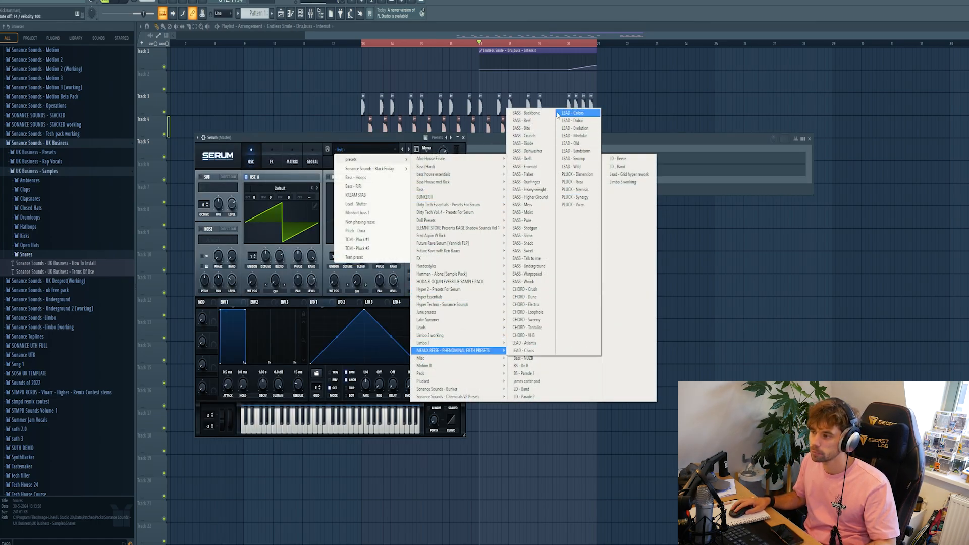
{"action": "left_click", "coordinate": [530, 113]}
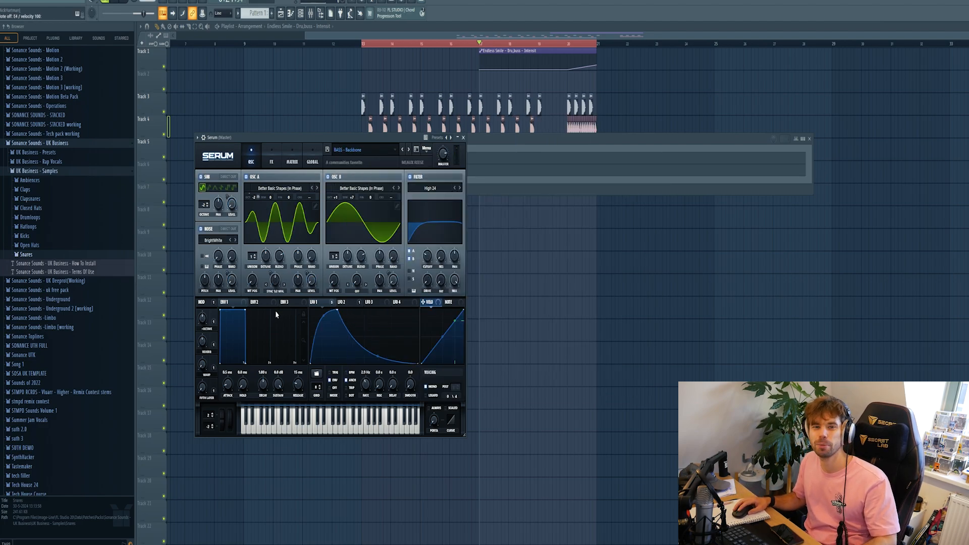
Step forward through Serum's bass presets to the one following BASS - Higher Ground
{"action": "left_click", "coordinate": [409, 150]}
{"action": "left_click", "coordinate": [409, 150]}
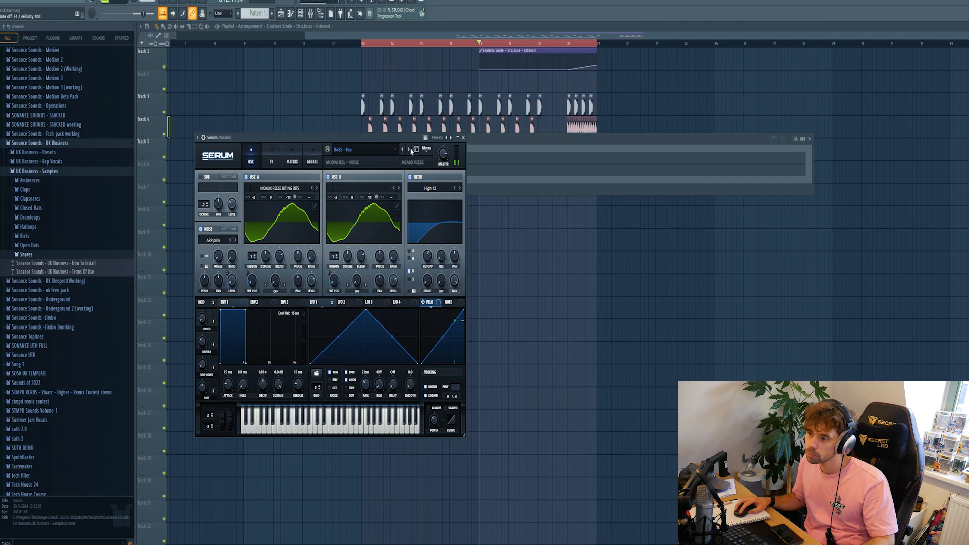
{"action": "left_click", "coordinate": [410, 149]}
{"action": "left_click", "coordinate": [409, 150]}
{"action": "left_click", "coordinate": [409, 149]}
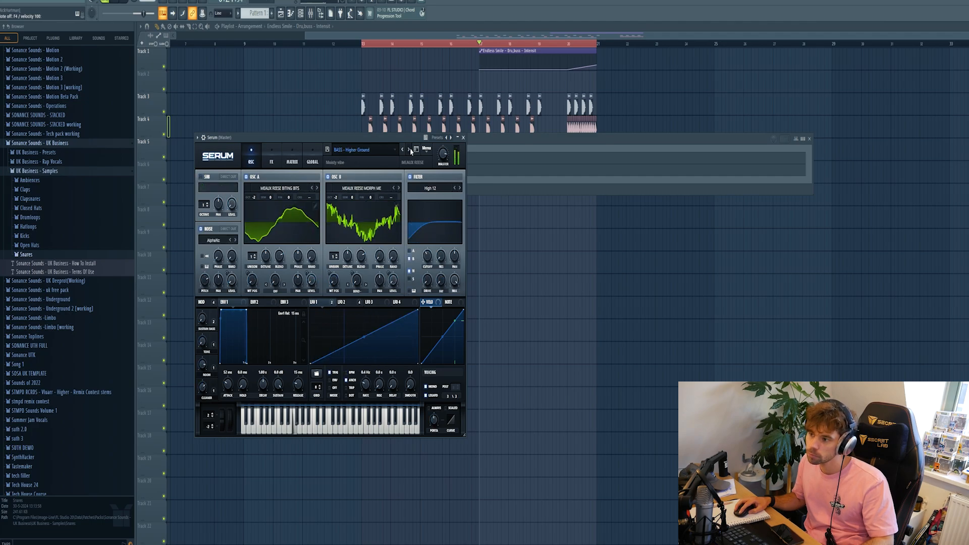
{"action": "left_click", "coordinate": [410, 149]}
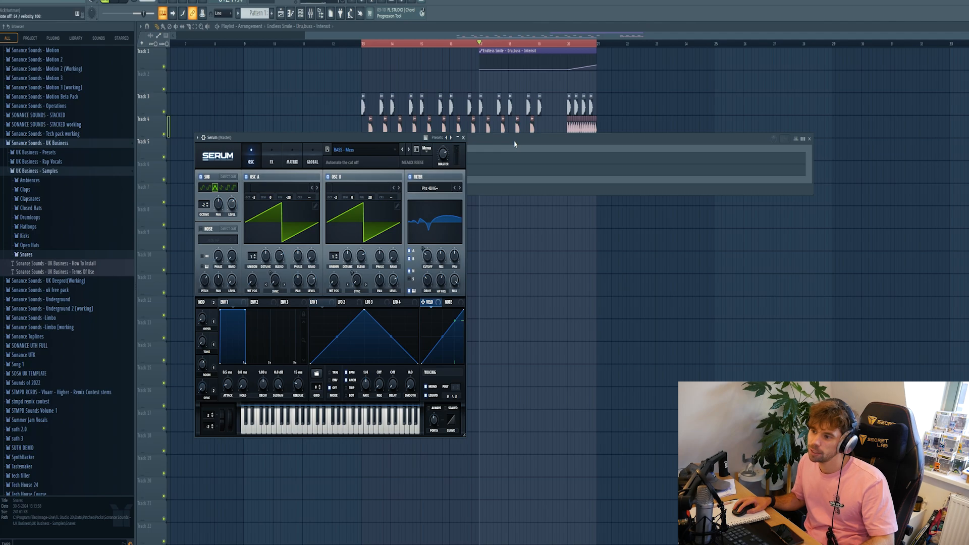
Write two three-beat Serum notes in the piano roll, D#5 from beat 2 of bar 1 and D5 from the start of bar 2
{"action": "left_click", "coordinate": [514, 144]}
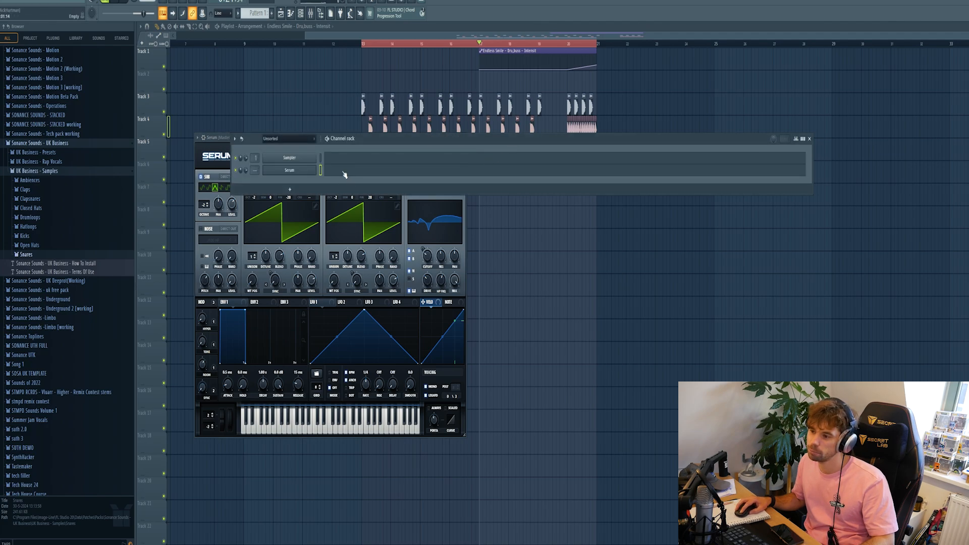
{"action": "left_click", "coordinate": [345, 174]}
{"action": "left_click", "coordinate": [216, 186]}
{"action": "left_click", "coordinate": [282, 196]}
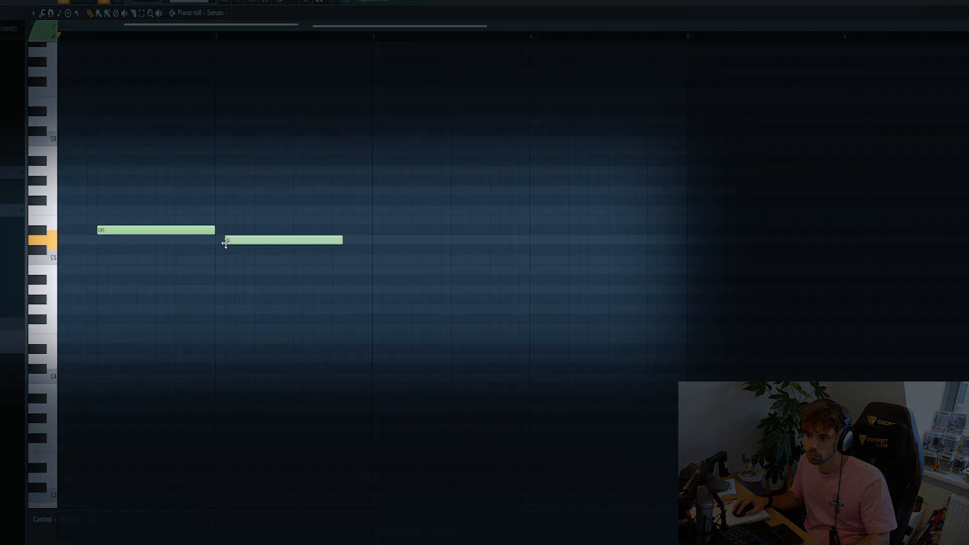
{"action": "left_click_drag", "start_coordinate": [221, 246], "coordinate": [212, 246]}
{"action": "key", "text": "space"}
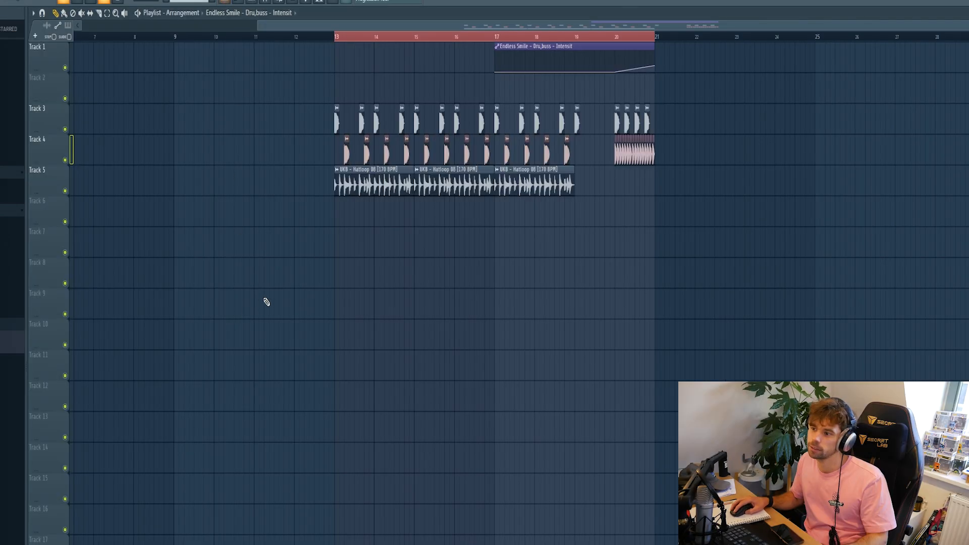
Place Pattern 1 on Track 6 at bar 13 and play it with the drums
{"action": "left_click", "coordinate": [328, 212]}
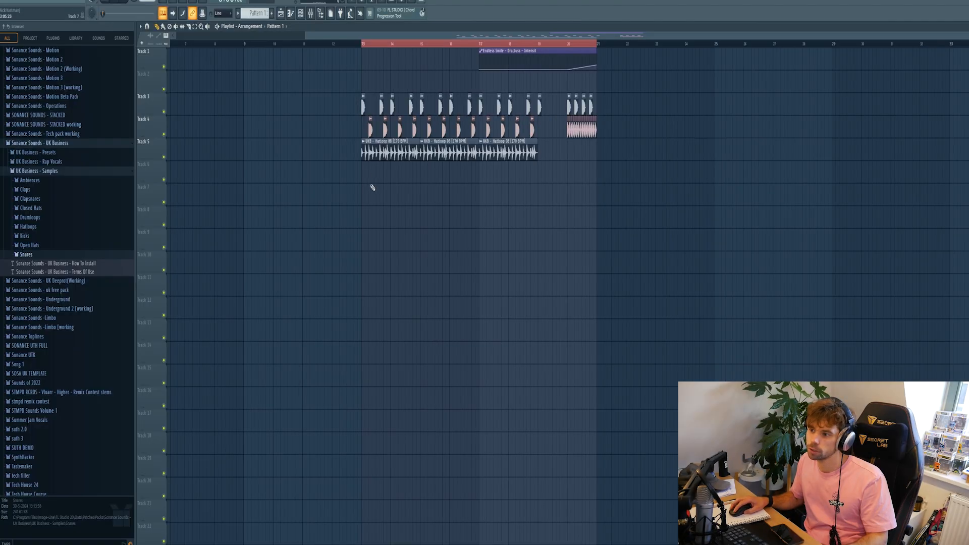
{"action": "scroll", "coordinate": [471, 199], "scroll_direction": "up", "scroll_amount": 3}
{"action": "key", "text": "space"}
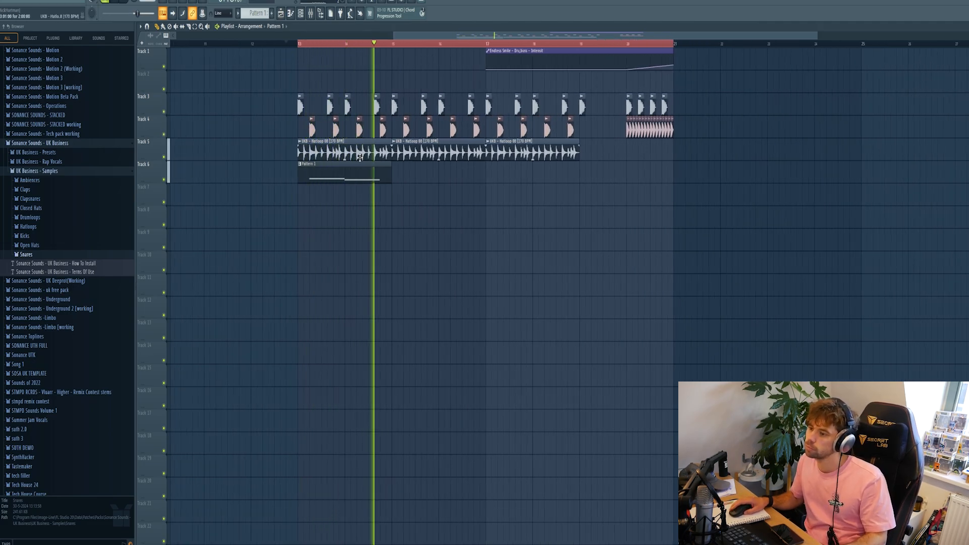
{"action": "key", "text": "space"}
Clear the drums from bars 13 and 14, keeping only one kick at the start of bar 13
{"action": "right_click", "coordinate": [306, 150]}
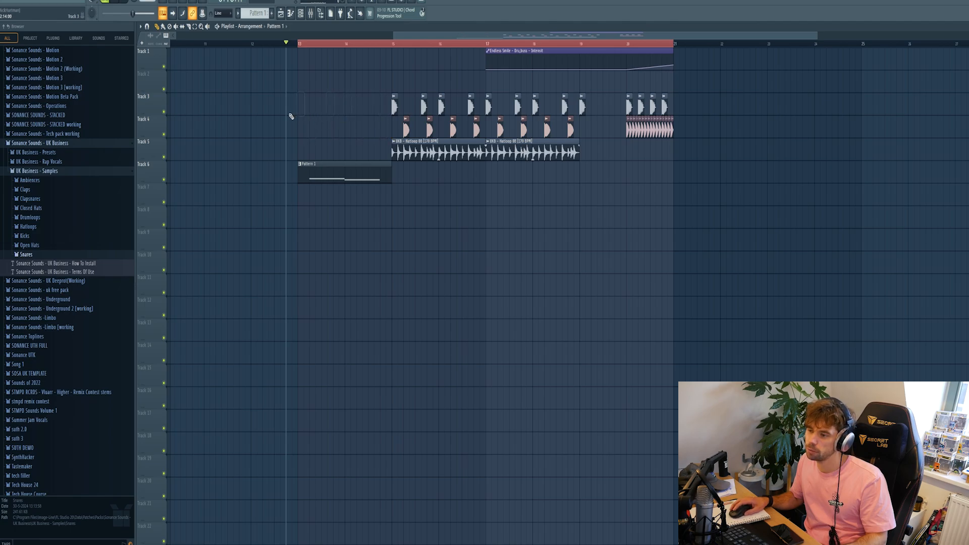
{"action": "left_click", "coordinate": [298, 113]}
{"action": "right_click", "coordinate": [379, 106]}
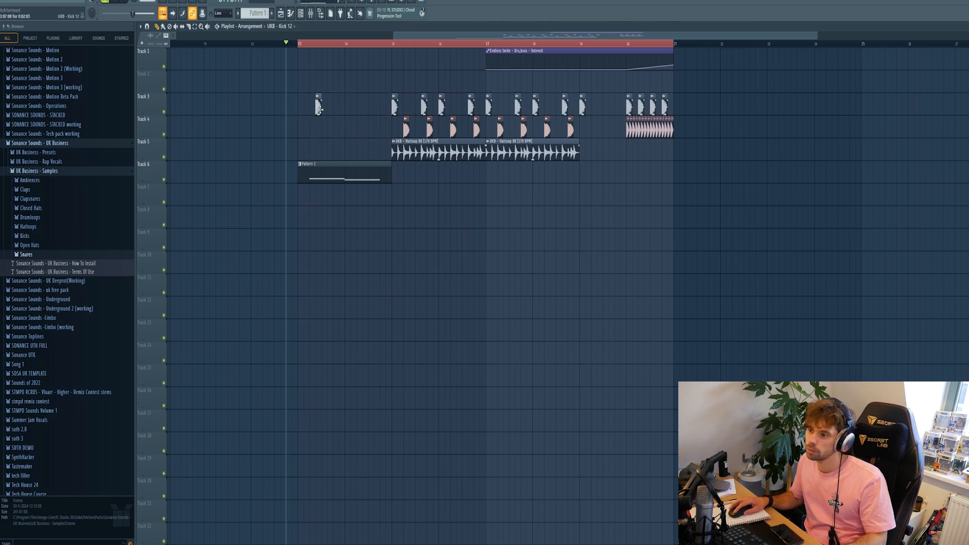
Place UKB - Hatloop 08 on Track 5 at bar 13, trim it to a short hit, and play the section
{"action": "left_click", "coordinate": [300, 149]}
{"action": "left_click_drag", "start_coordinate": [390, 149], "coordinate": [301, 149]}
{"action": "key", "text": "space"}
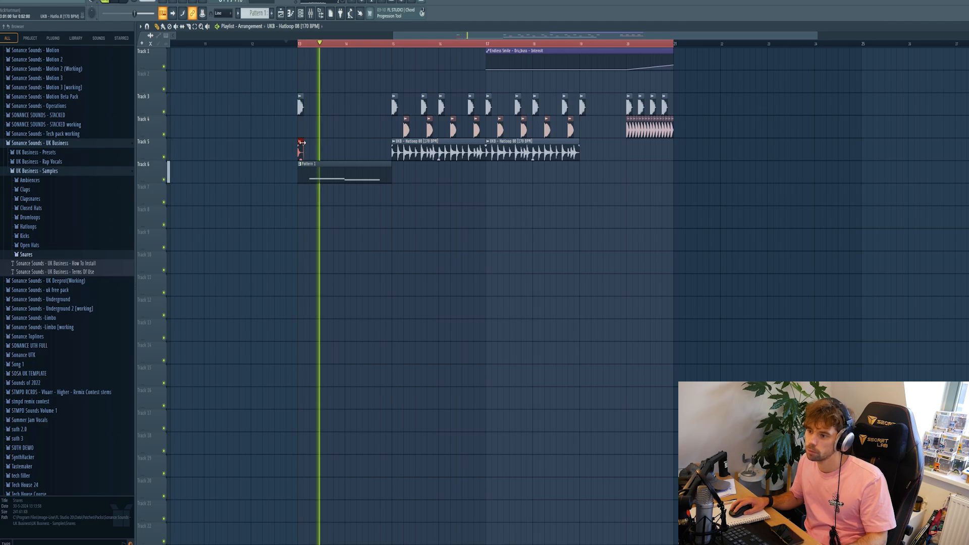
{"action": "key", "text": "space"}
{"action": "key", "text": "space"}
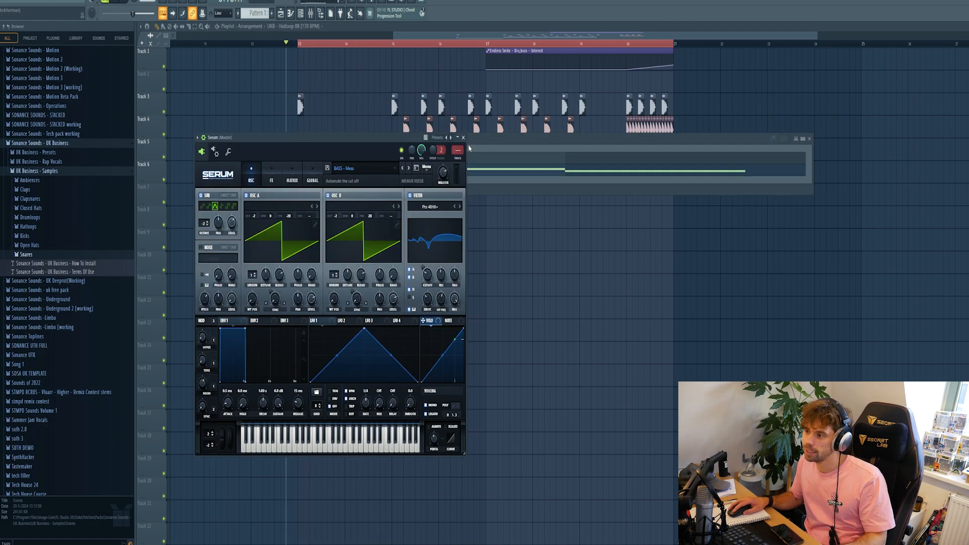
Add CamelCrusher to the Serum mixer track and adjust the Threshold of its FabFilter Pro-C 2
{"action": "key", "text": "F9"}
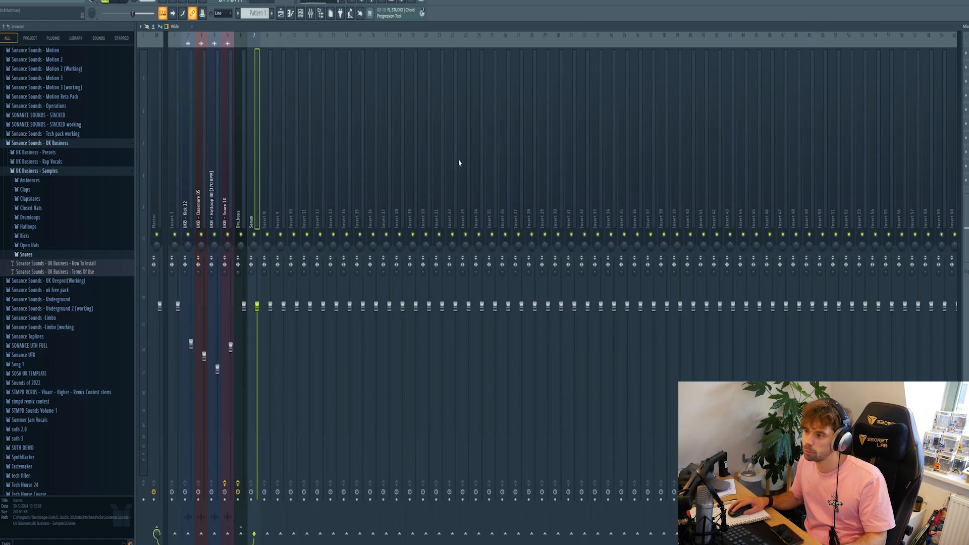
{"action": "left_click", "coordinate": [965, 53]}
{"action": "left_click", "coordinate": [828, 76]}
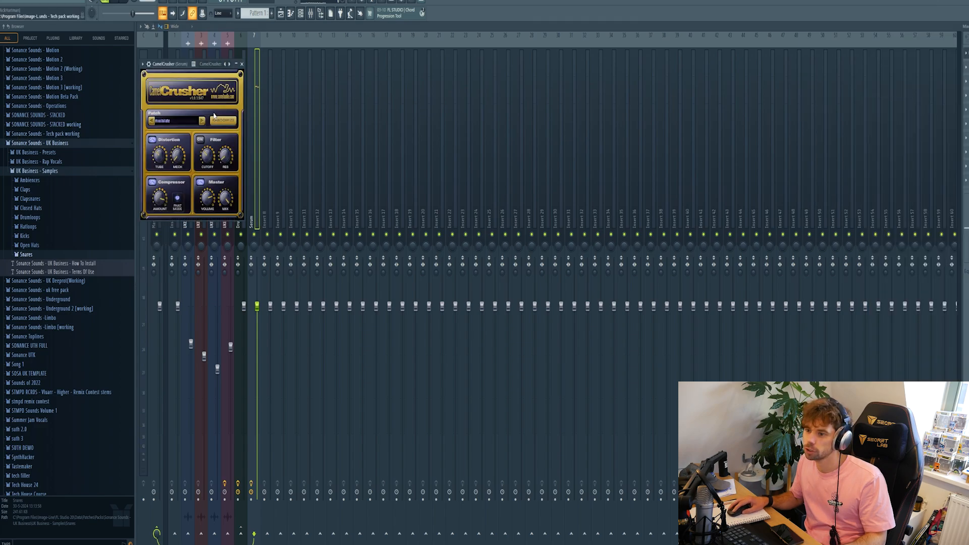
{"action": "key", "text": "v"}
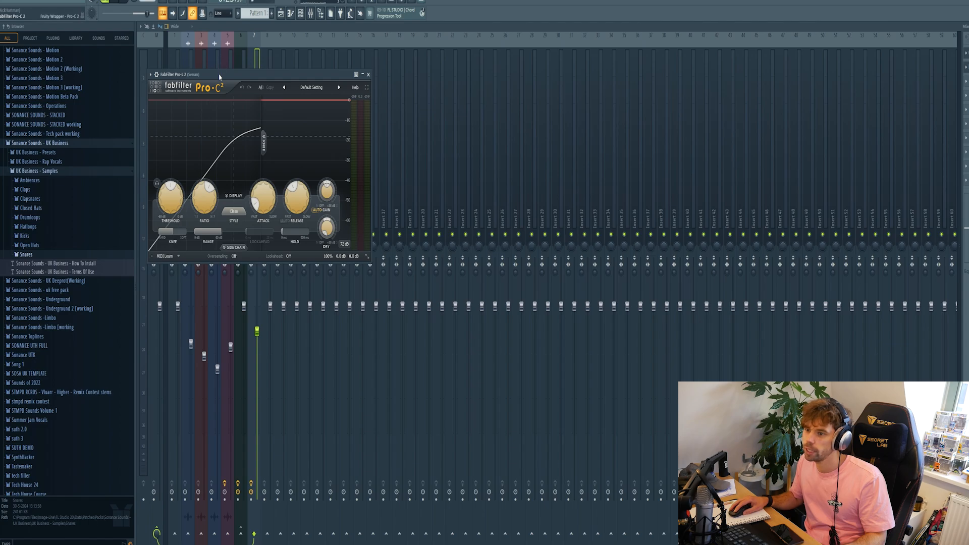
{"action": "left_click_drag", "start_coordinate": [219, 77], "coordinate": [416, 147]}
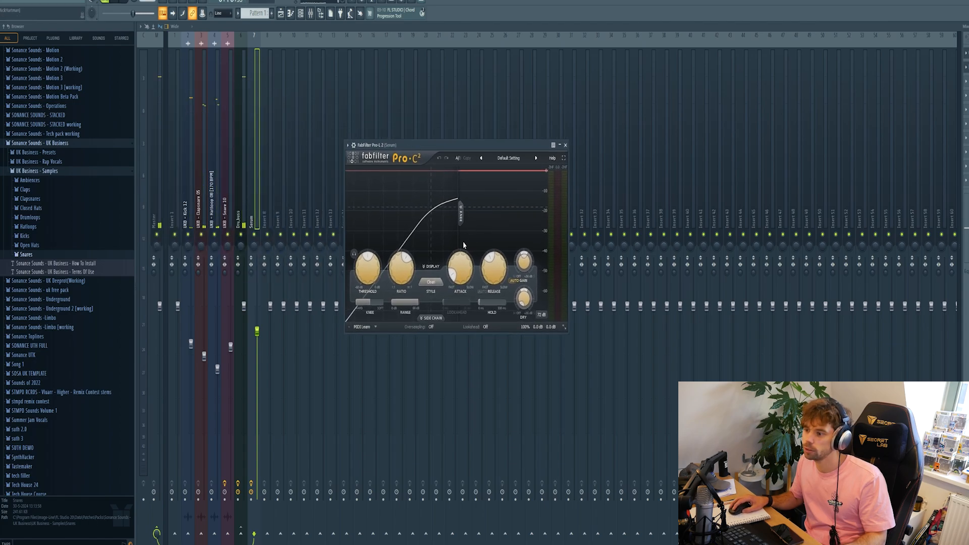
{"action": "left_click_drag", "start_coordinate": [361, 275], "coordinate": [361, 268]}
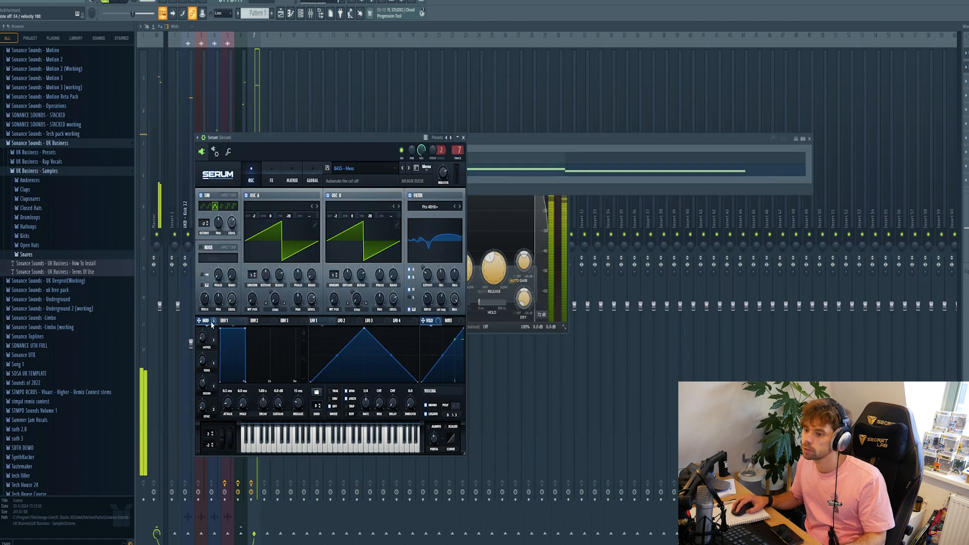
Move Serum's mod wheel and create an automation clip for it
{"action": "left_click_drag", "start_coordinate": [231, 441], "coordinate": [241, 420]}
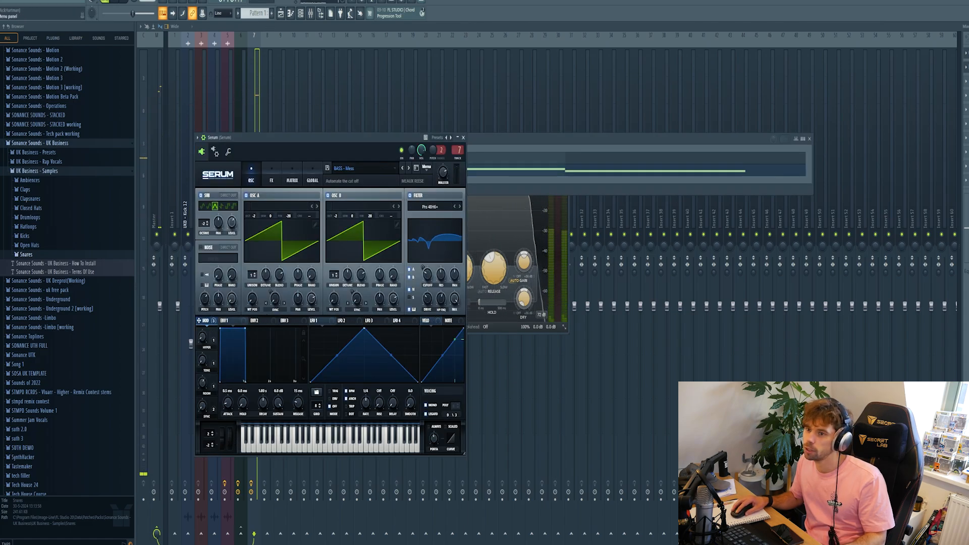
{"action": "left_click", "coordinate": [60, 5]}
{"action": "mouse_move", "coordinate": [70, 4]}
{"action": "mouse_move", "coordinate": [96, 142]}
{"action": "left_click", "coordinate": [147, 217]}
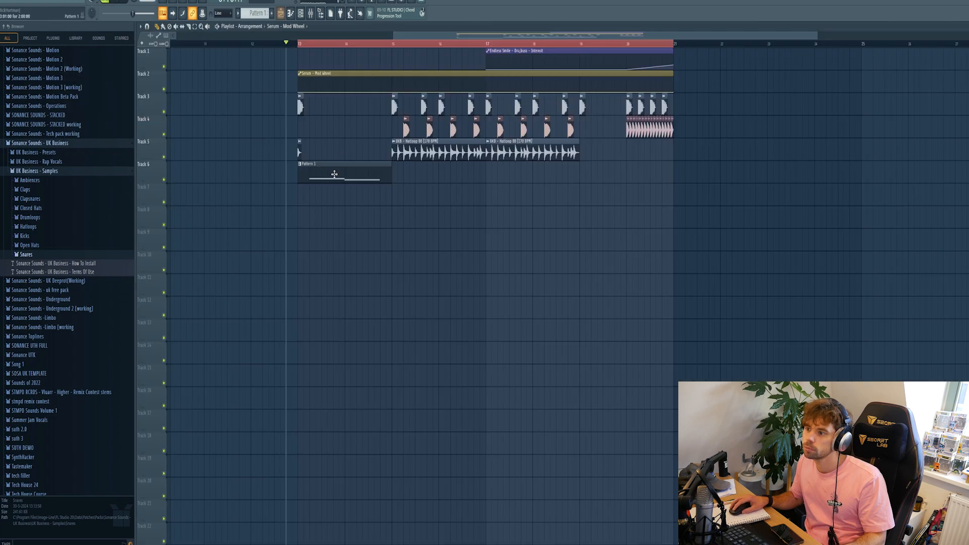
Shape the mod wheel automation to rise across bars 13 and 14 and drop back at bar 15, and play it
{"action": "right_click", "coordinate": [392, 81]}
{"action": "right_click", "coordinate": [393, 92]}
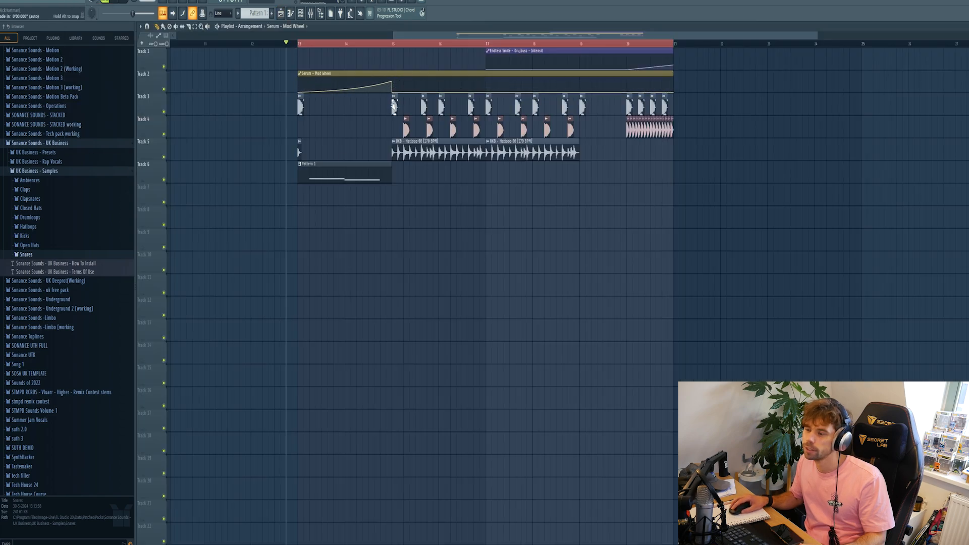
{"action": "key", "text": "space"}
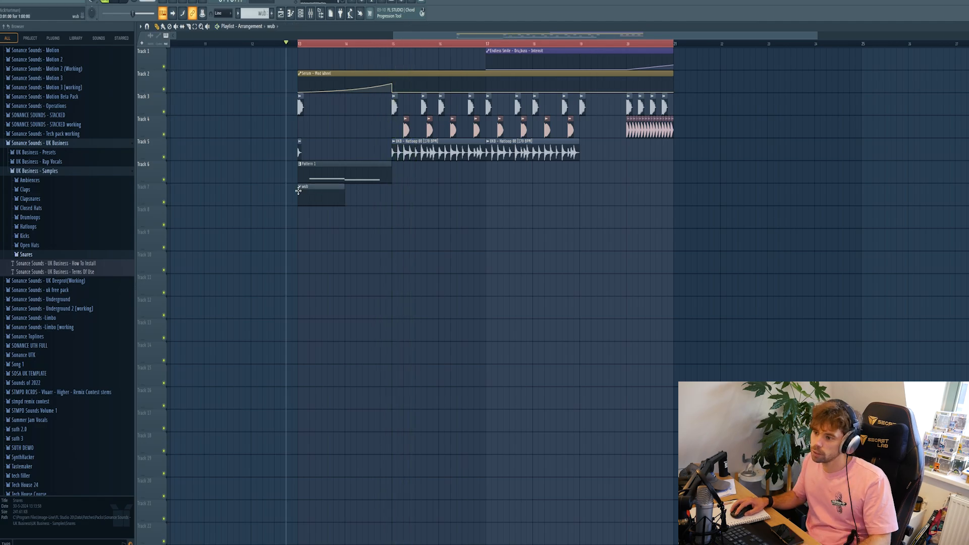
Add a second Serum instance for the wub pattern and load its BASS - Gunfinger preset
{"action": "left_click", "coordinate": [301, 14]}
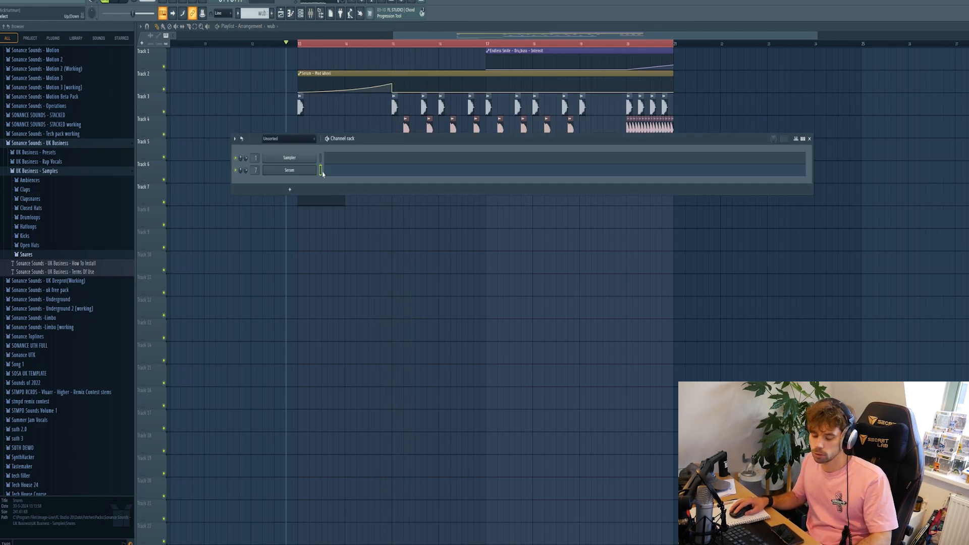
{"action": "left_click", "coordinate": [318, 171]}
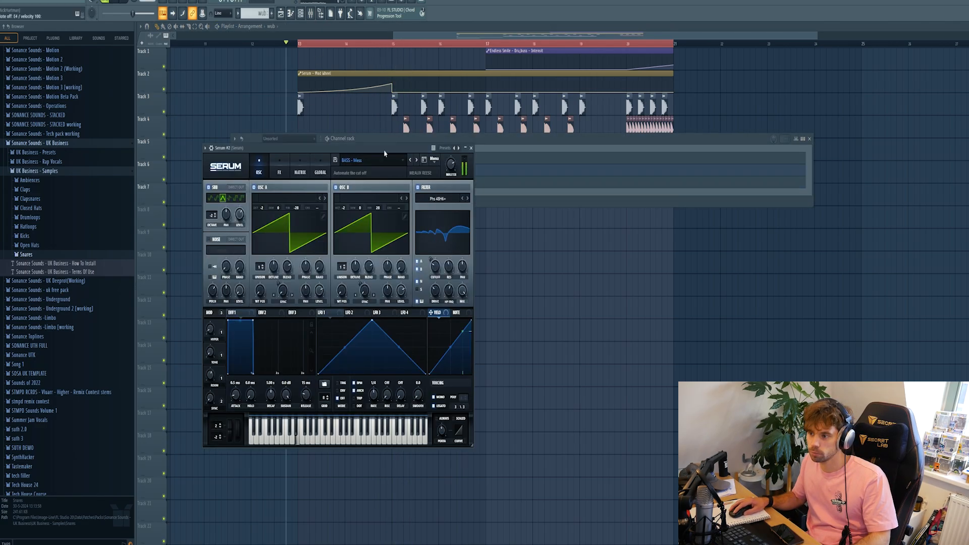
{"action": "left_click", "coordinate": [410, 161]}
{"action": "left_click", "coordinate": [410, 161]}
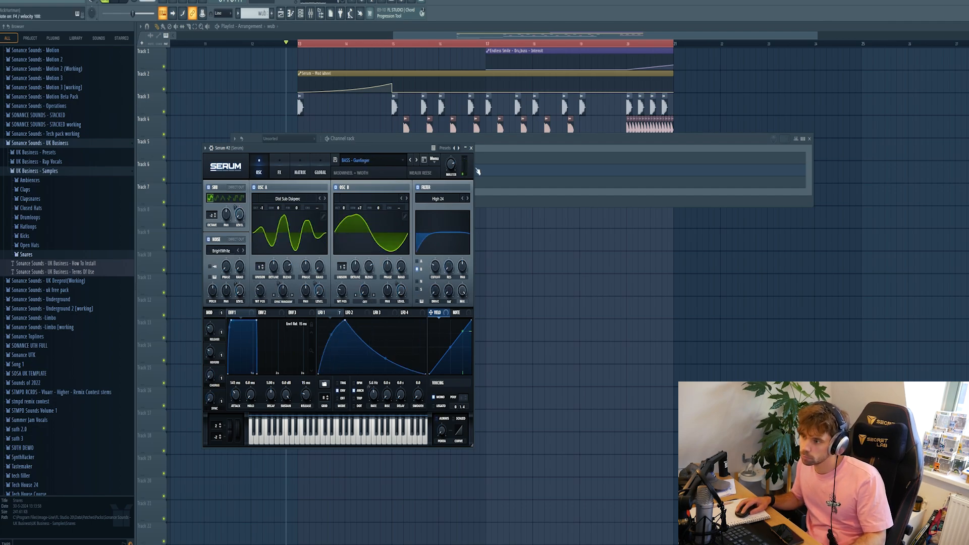
{"action": "left_click", "coordinate": [494, 200]}
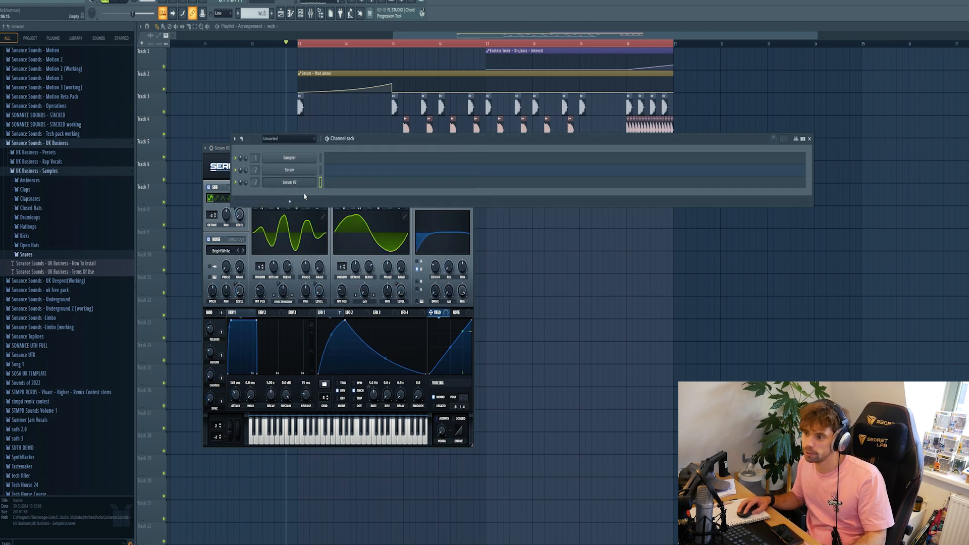
Draw a short note about one beat long at the start of the Serum #2 wub pattern and play it in the arrangement
{"action": "left_click", "coordinate": [340, 188]}
{"action": "left_click_drag", "start_coordinate": [232, 236], "coordinate": [126, 282]}
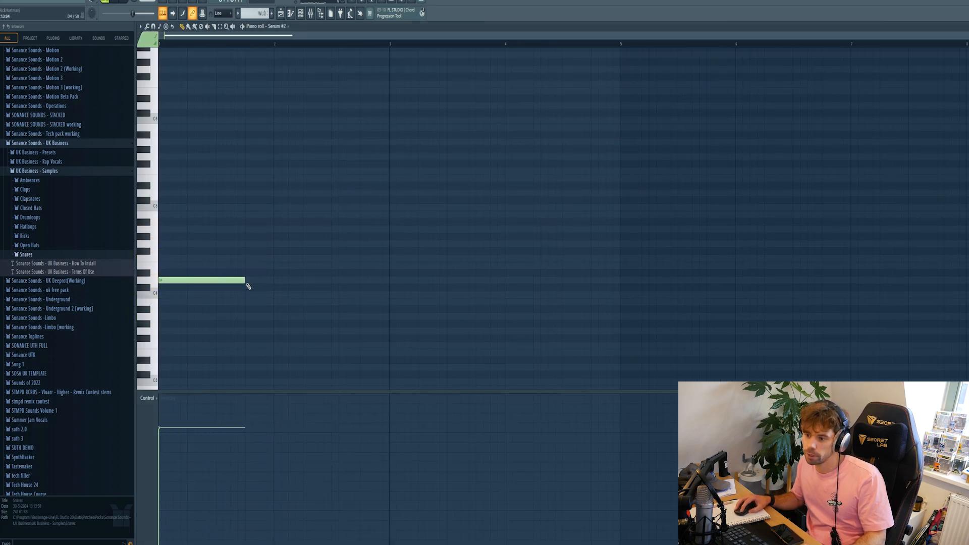
{"action": "left_click_drag", "start_coordinate": [199, 285], "coordinate": [228, 285]}
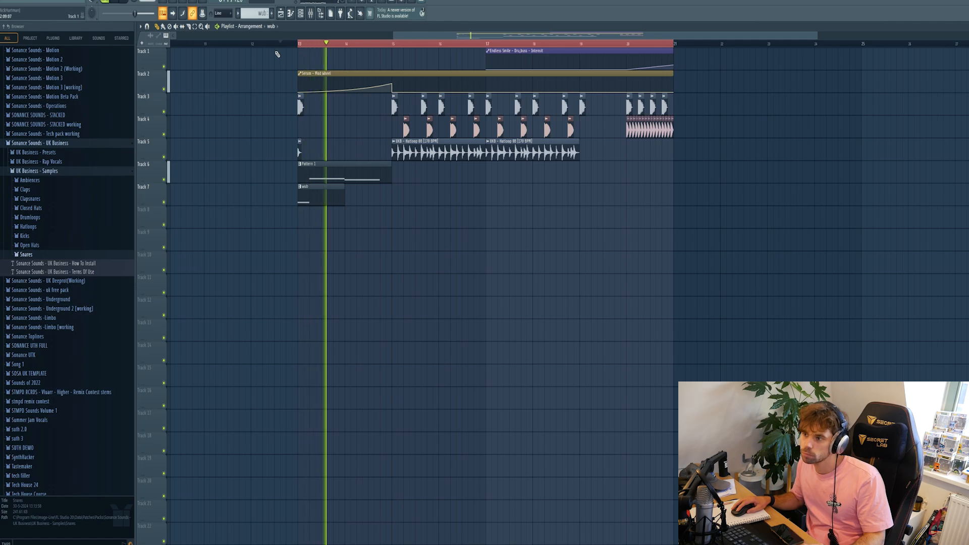
{"action": "key", "text": "space"}
Add CamelCrusher to the Serum #2 mixer track and lower that track's level to match the first Serum
{"action": "key", "text": "F9"}
{"action": "left_click", "coordinate": [964, 54]}
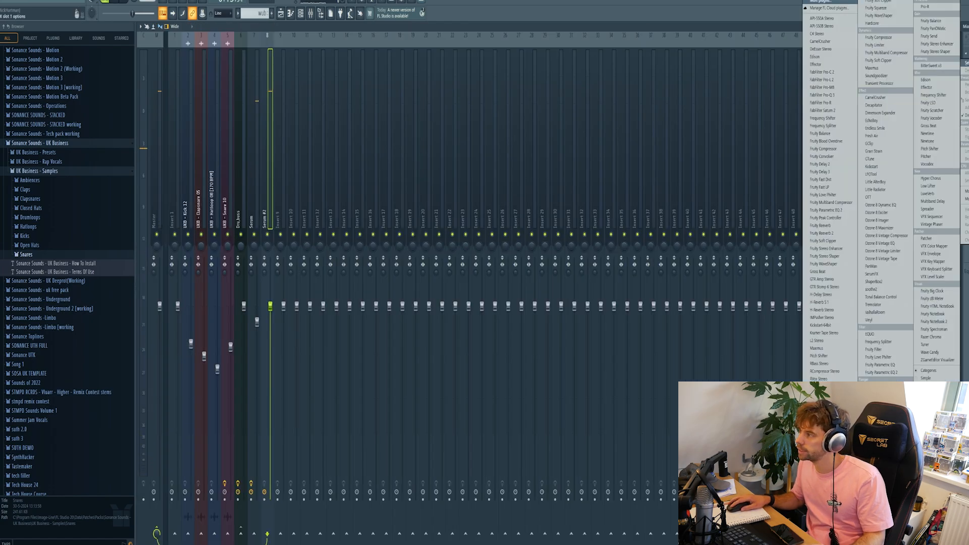
{"action": "left_click", "coordinate": [875, 97]}
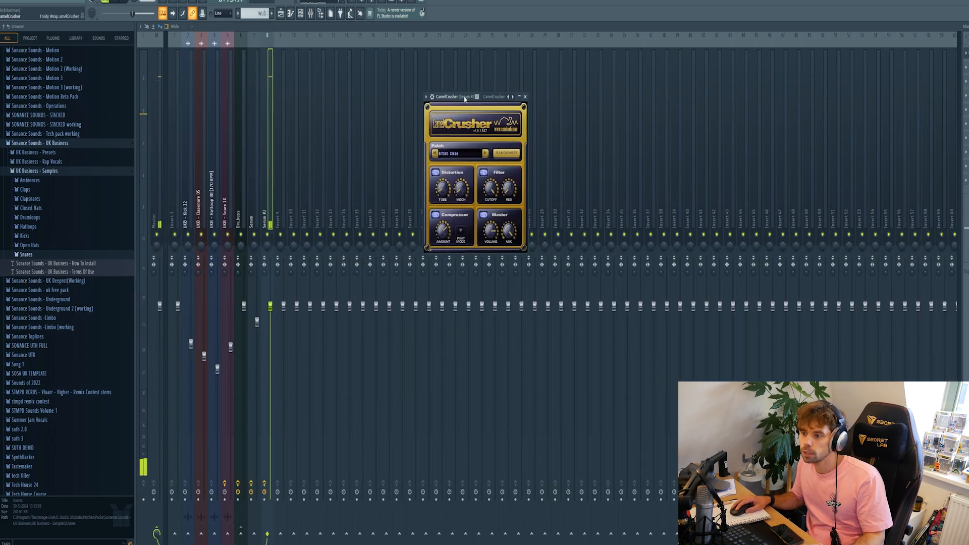
{"action": "left_click_drag", "start_coordinate": [270, 306], "coordinate": [271, 323]}
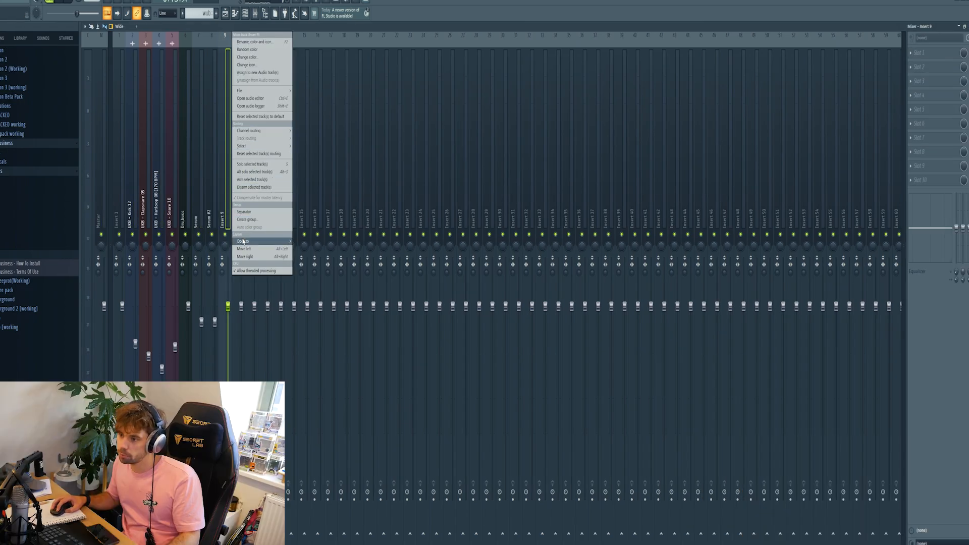
Dock mixer Insert 9 on the right side and route the Serum and Serum #2 tracks only to it
{"action": "mouse_move", "coordinate": [263, 241]}
{"action": "left_click", "coordinate": [304, 257]}
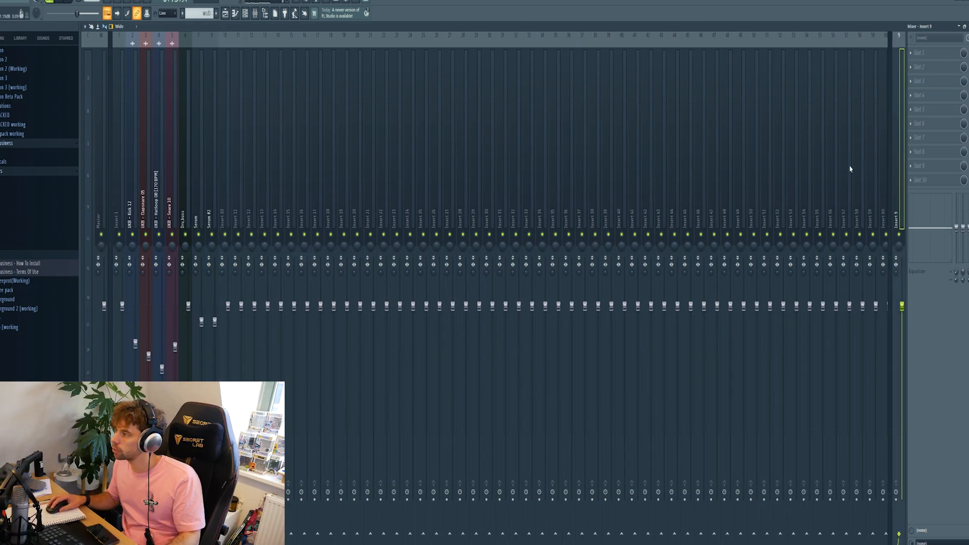
{"action": "left_click", "coordinate": [211, 217]}
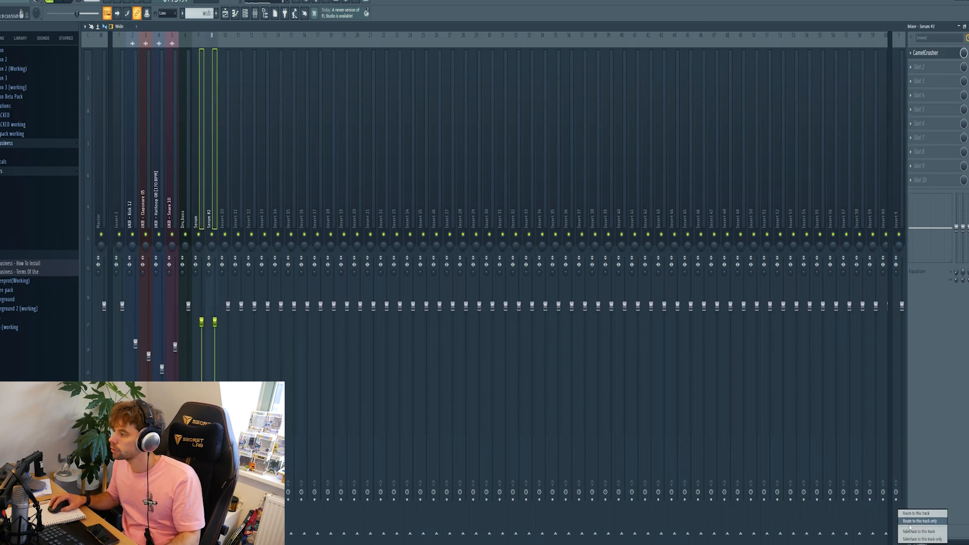
{"action": "left_click", "coordinate": [896, 193]}
Add Fruity Balance to Insert 9 and create an automation clip for its Volume
{"action": "left_click", "coordinate": [910, 52]}
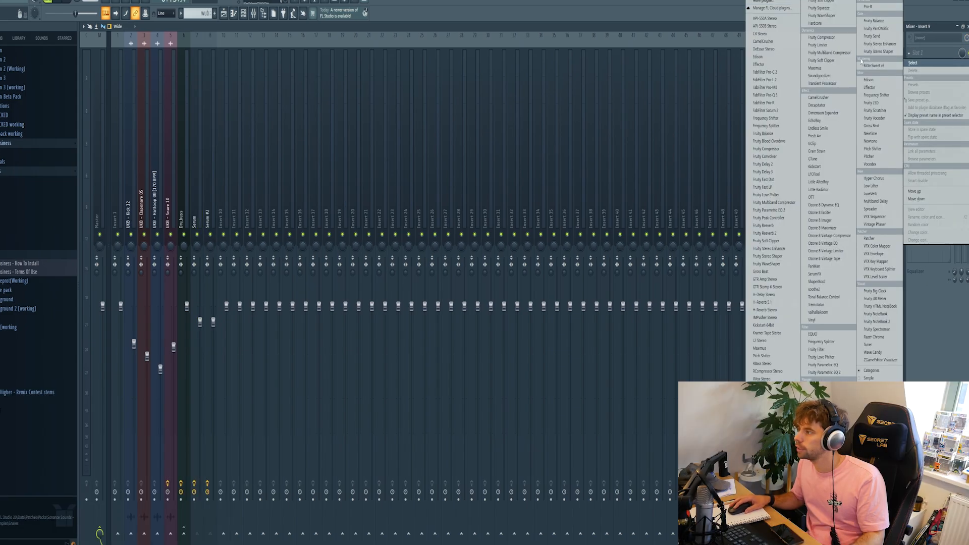
{"action": "left_click", "coordinate": [764, 133]}
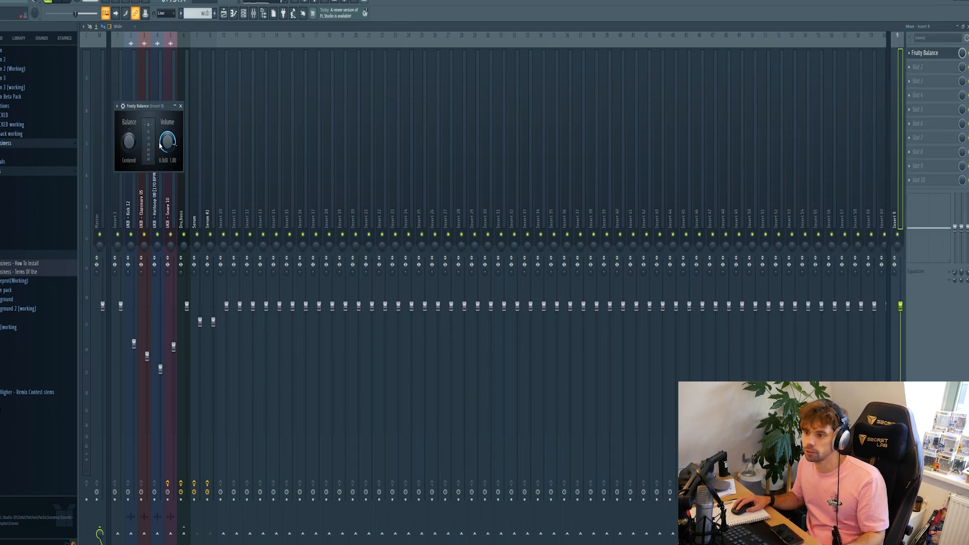
{"action": "right_click", "coordinate": [165, 147]}
{"action": "left_click", "coordinate": [189, 206]}
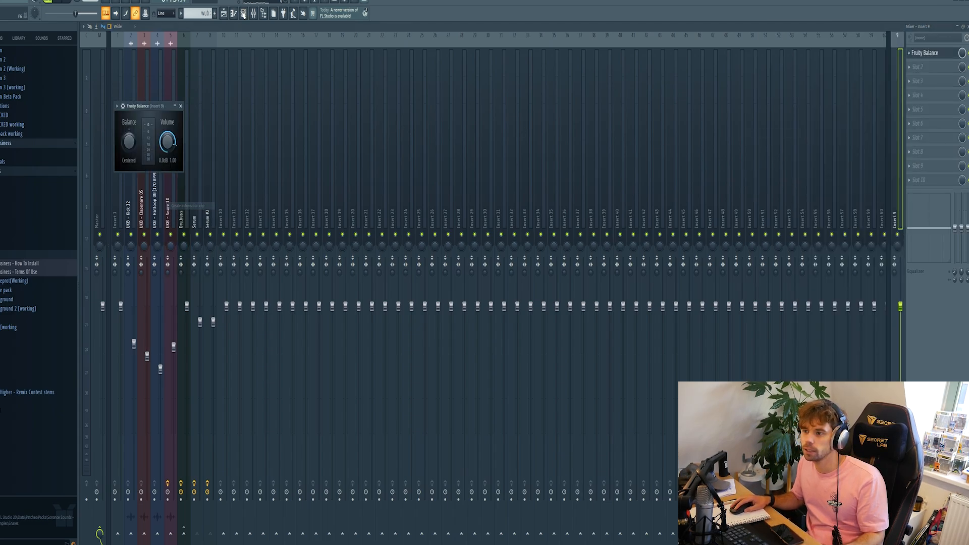
Shape the Insert 9 volume automation to dip at the bar 13 kick and curve back up to its copied starting value
{"action": "left_click", "coordinate": [227, 16]}
{"action": "scroll", "coordinate": [226, 91], "scroll_direction": "up", "scroll_amount": 7}
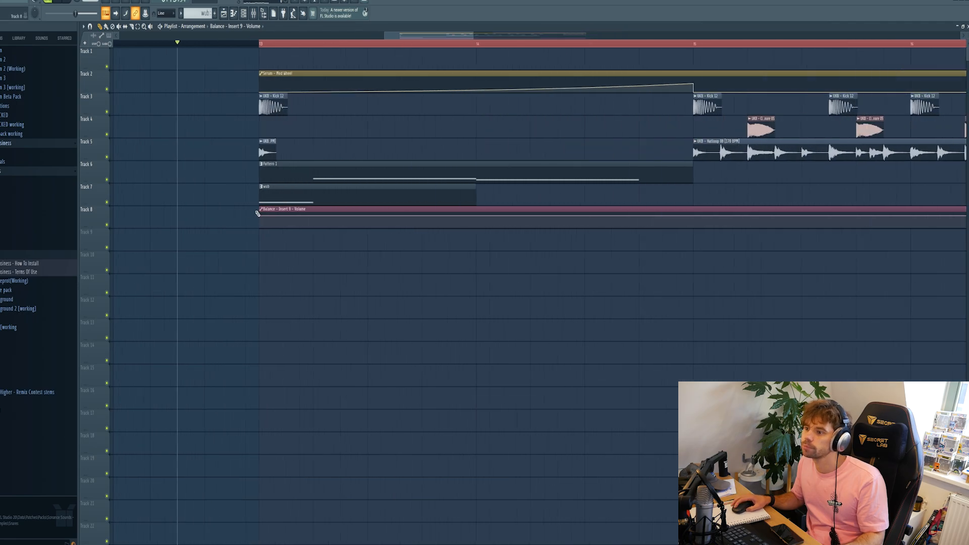
{"action": "left_click_drag", "start_coordinate": [356, 209], "coordinate": [402, 226]}
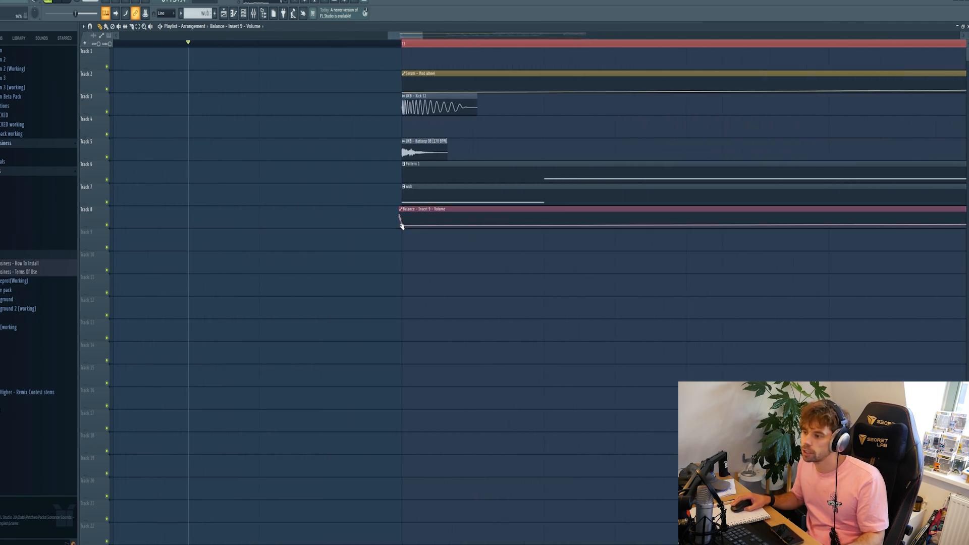
{"action": "right_click", "coordinate": [474, 219]}
{"action": "right_click", "coordinate": [399, 216]}
{"action": "left_click", "coordinate": [417, 346]}
{"action": "right_click", "coordinate": [473, 219]}
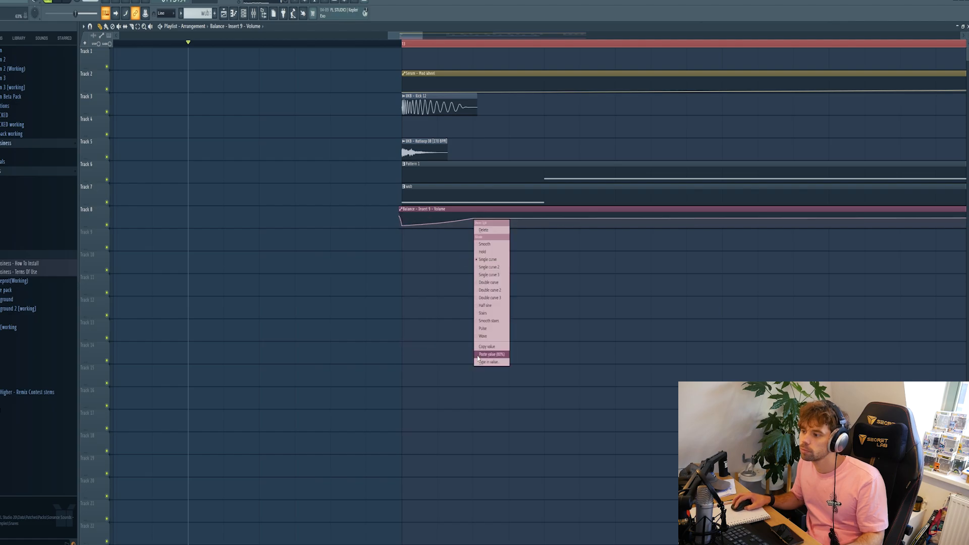
{"action": "left_click", "coordinate": [492, 355]}
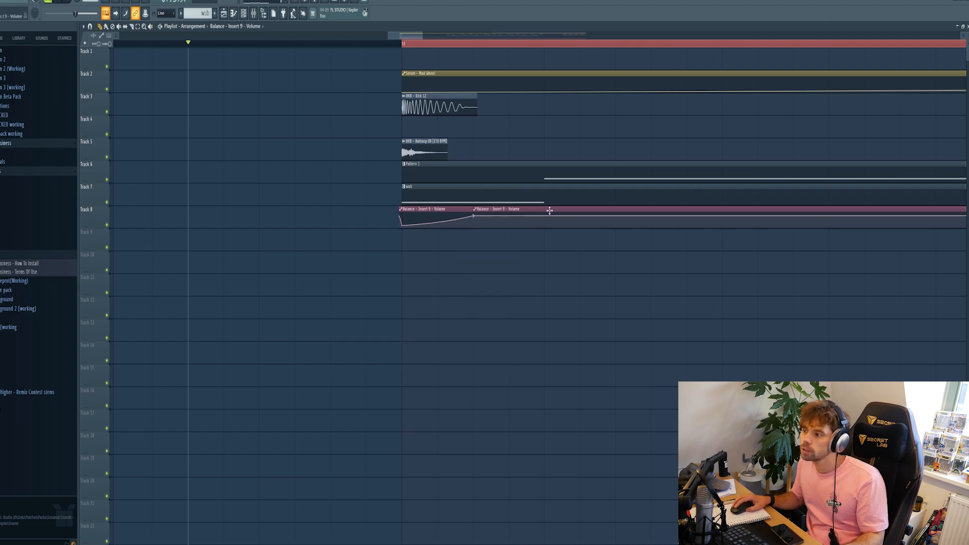
Slice the ducking curve to one kick's length, discard the rest, move it above the kicks, and copy it over each kick through bar 19
{"action": "right_click", "coordinate": [530, 214], "text": "ctrl"}
{"action": "right_click", "coordinate": [530, 213], "text": "ctrl"}
{"action": "right_click", "coordinate": [550, 211]}
{"action": "left_click", "coordinate": [403, 212], "text": "ctrl"}
{"action": "key", "text": "shift+Up"}
{"action": "key", "text": "shift+Up"}
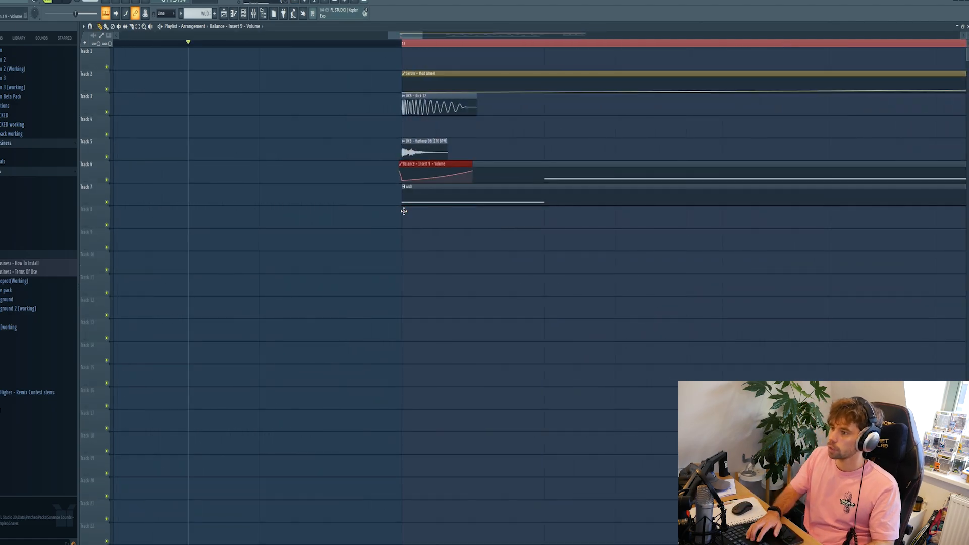
{"action": "key", "text": "shift+Up"}
{"action": "key", "text": "shift+Up"}
{"action": "scroll", "coordinate": [476, 217], "scroll_direction": "down", "scroll_amount": 5}
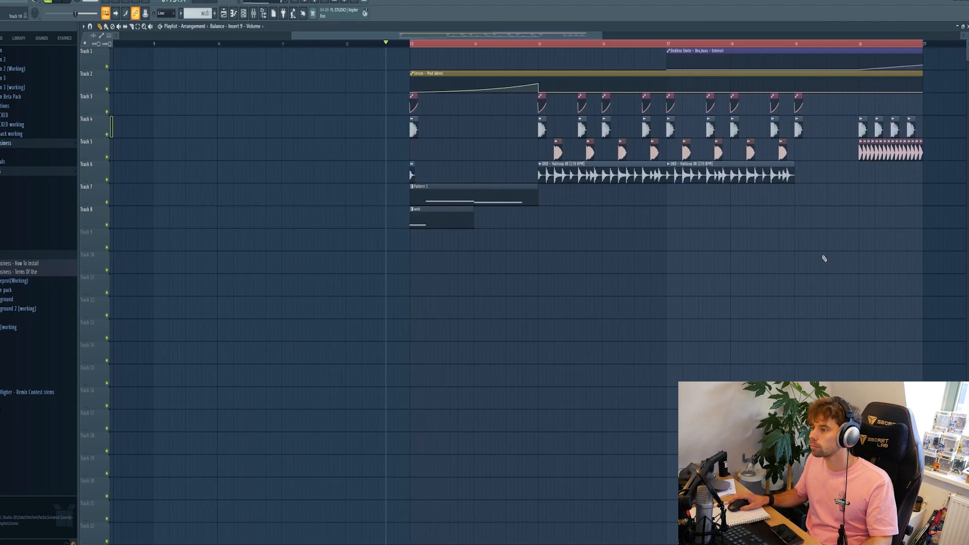
Bend the rising part of the bar 13 ducking curve so the volume recovers sooner, and play the section
{"action": "key", "text": "space"}
{"action": "key", "text": "space"}
{"action": "scroll", "coordinate": [425, 110], "scroll_direction": "up", "scroll_amount": 5}
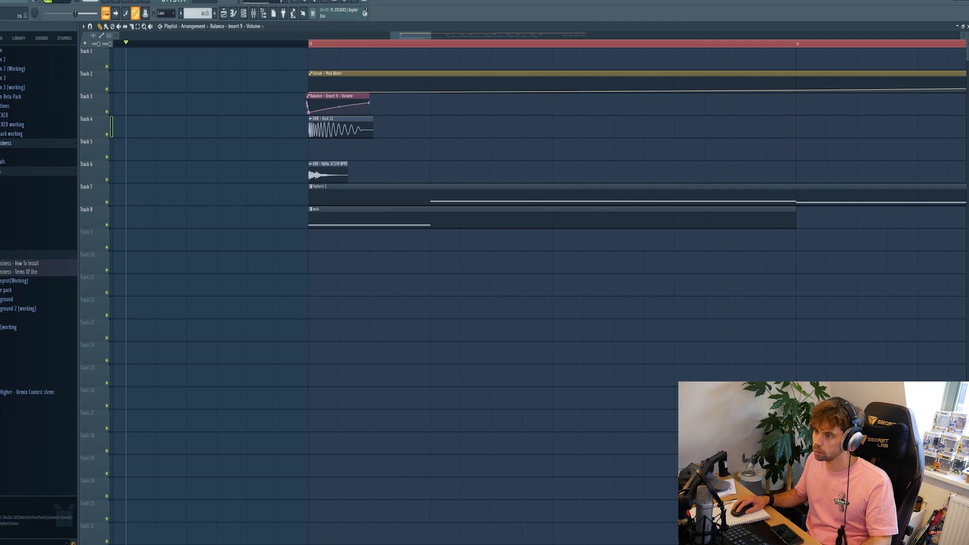
{"action": "key", "text": "space"}
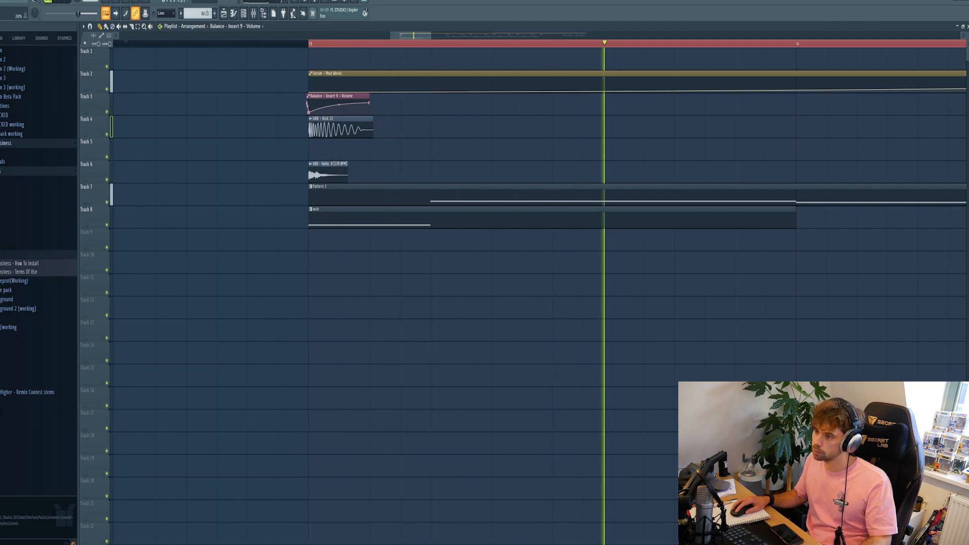
{"action": "key", "text": "space"}
{"action": "scroll", "coordinate": [210, 388], "scroll_direction": "down", "scroll_amount": 4}
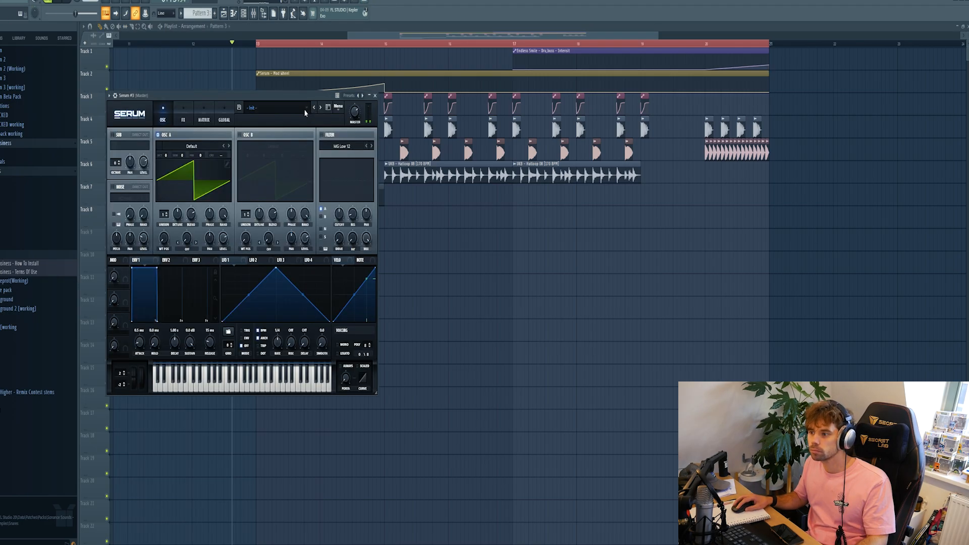
Load the BASS - Dreft preset in Serum #3 and turn its Env 1 Sustain fully down
{"action": "left_click", "coordinate": [304, 113]}
{"action": "left_click", "coordinate": [314, 110]}
{"action": "left_click", "coordinate": [314, 109]}
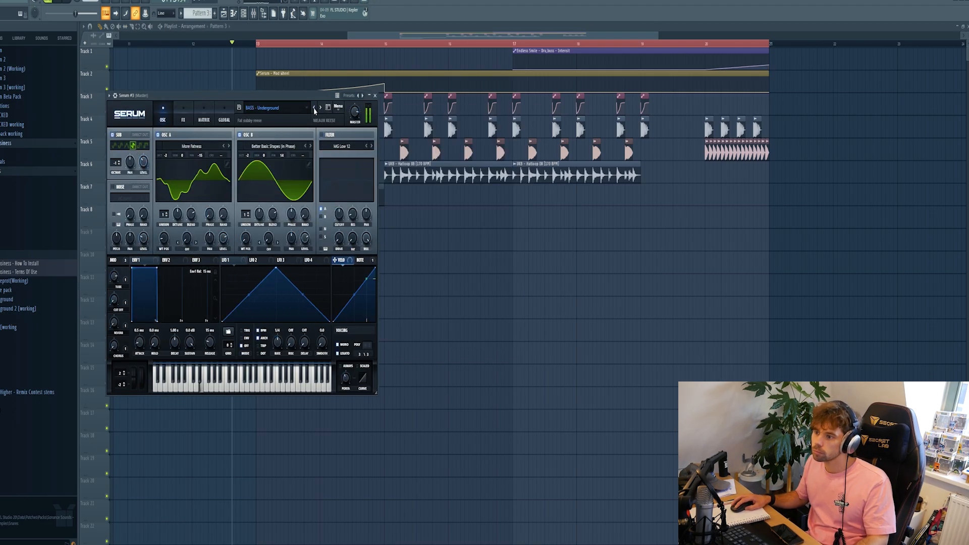
{"action": "left_click", "coordinate": [314, 109]}
{"action": "left_click", "coordinate": [314, 109]}
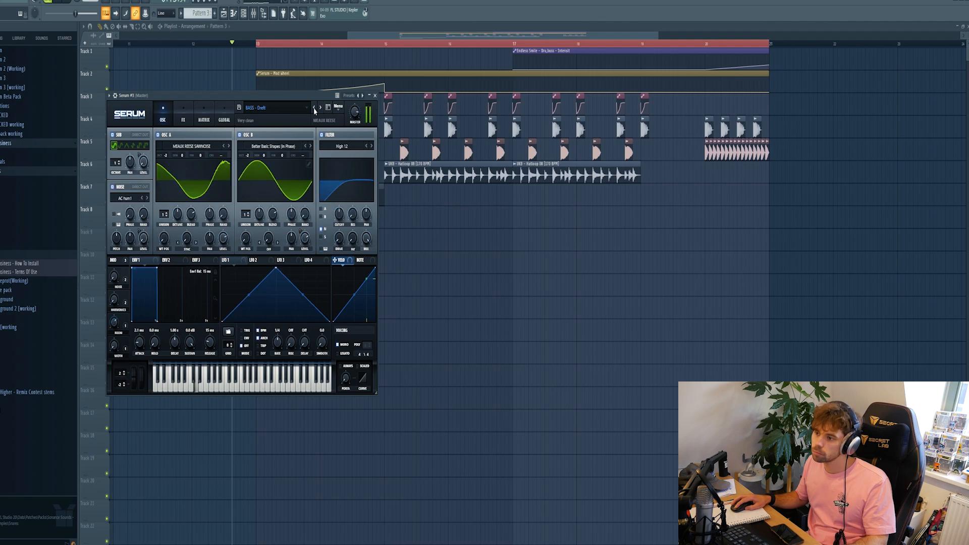
{"action": "left_click_drag", "start_coordinate": [189, 342], "coordinate": [164, 473]}
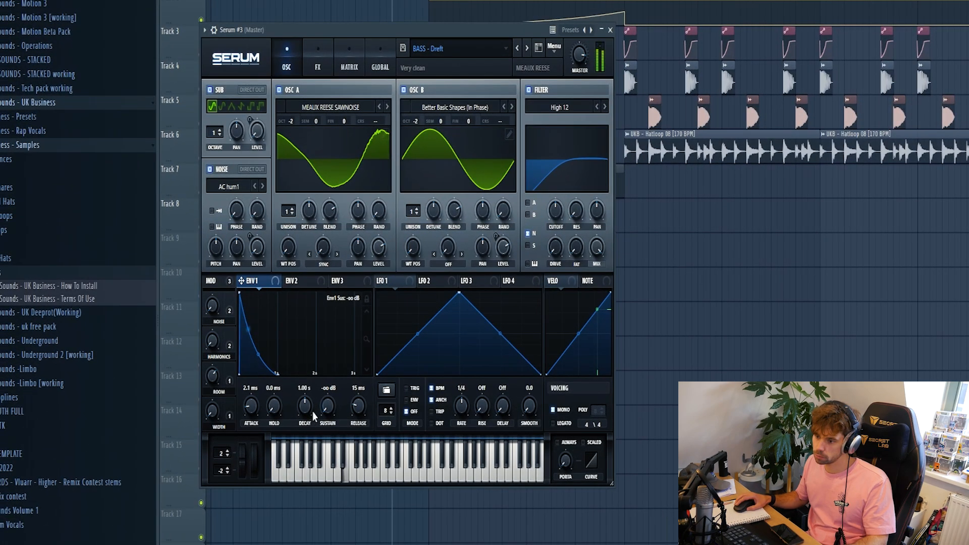
Draw a long note for Serum #3 in Pattern 3 and fit its clip on Track 9 across bars 15 and 16
{"action": "scroll", "coordinate": [311, 413], "scroll_direction": "down", "scroll_amount": 2}
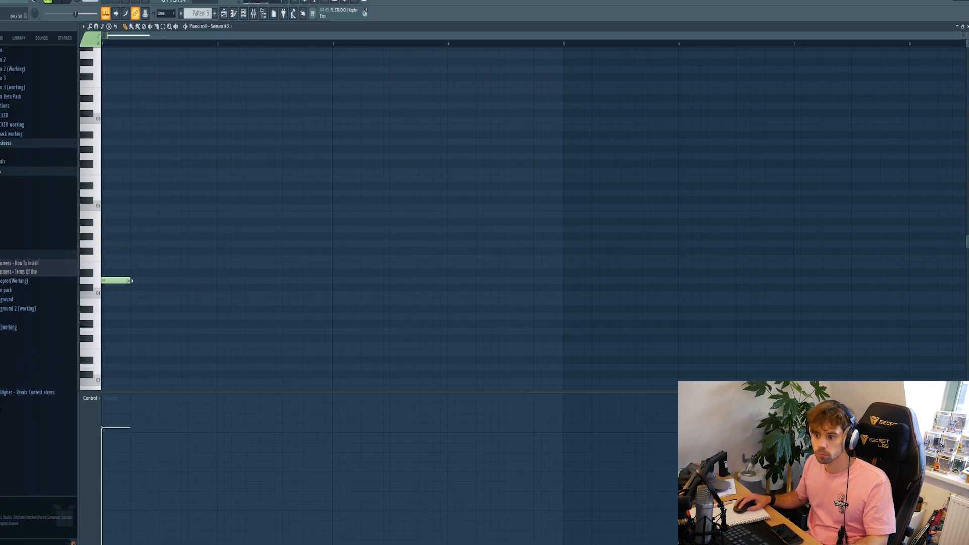
{"action": "mouse_move", "coordinate": [118, 288]}
{"action": "left_mouse_down"}
{"action": "mouse_move", "coordinate": [168, 309]}
{"action": "mouse_move", "coordinate": [536, 294]}
{"action": "left_mouse_up"}
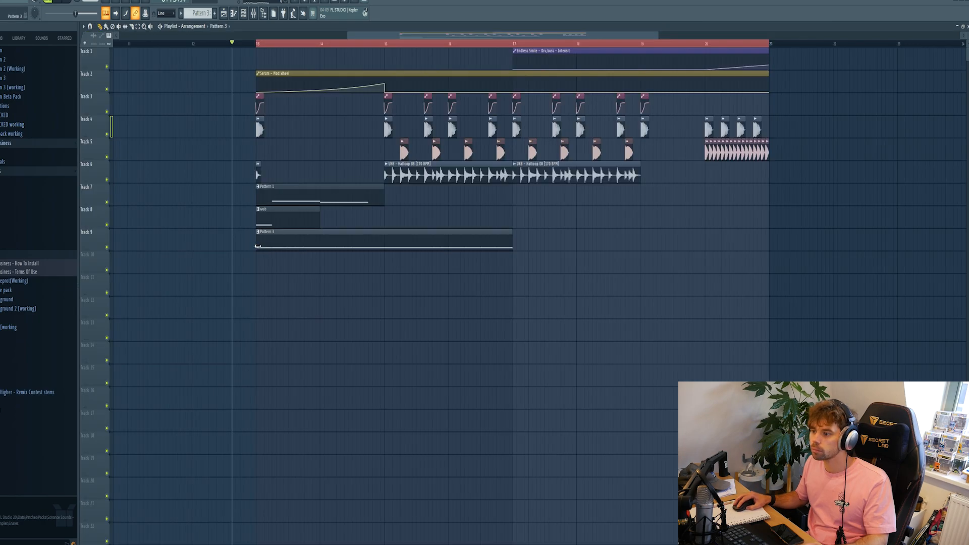
{"action": "left_click_drag", "start_coordinate": [261, 248], "coordinate": [386, 243]}
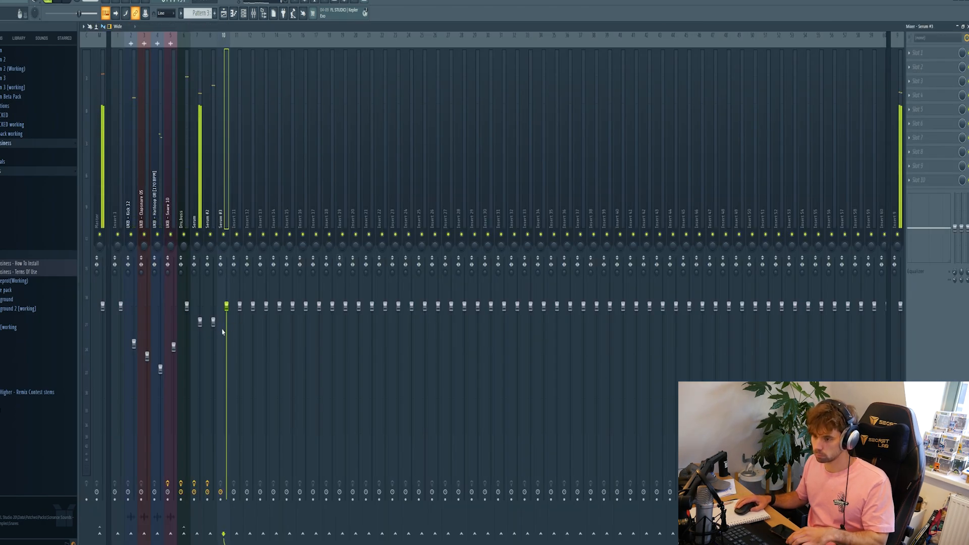
Lower the Serum #3 mixer track to the other Serum tracks' level and shift the Track 9 Pattern 3 clip towards bar 17
{"action": "left_click_drag", "start_coordinate": [226, 333], "coordinate": [225, 340]}
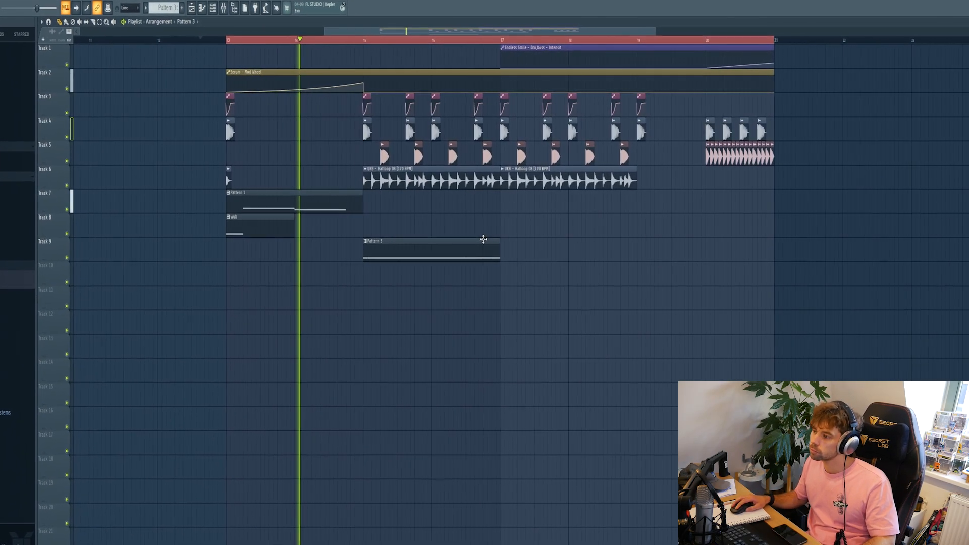
{"action": "left_click_drag", "start_coordinate": [476, 238], "coordinate": [591, 240]}
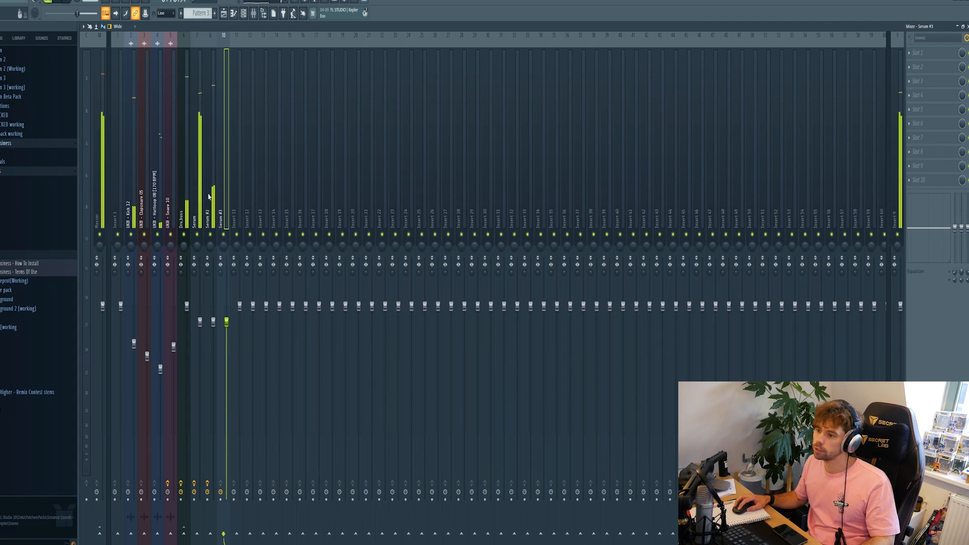
Add FabFilter Pro-Q 3 to the Serum #2 mixer track with a 24 dB/oct low cut at about 144 Hz
{"action": "left_click", "coordinate": [208, 197]}
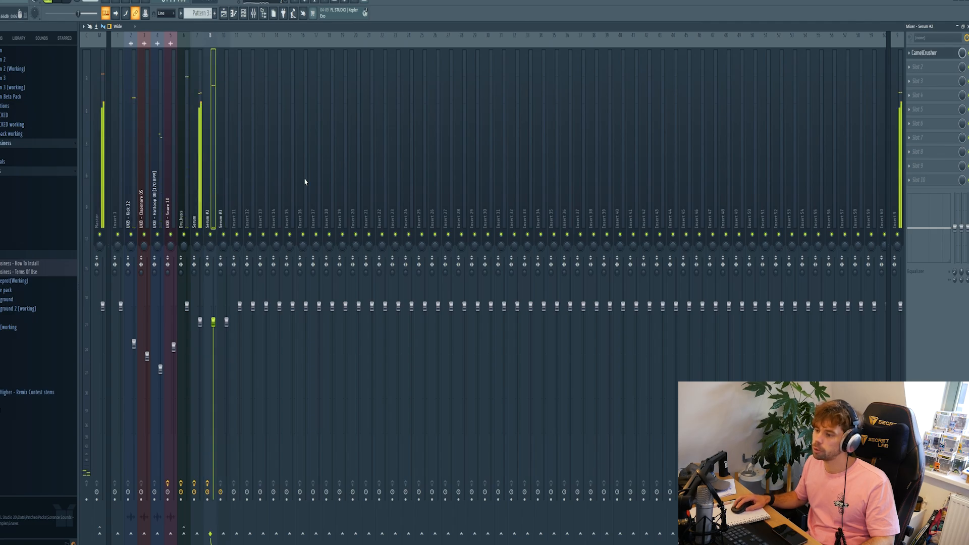
{"action": "left_click", "coordinate": [912, 67]}
{"action": "left_click", "coordinate": [765, 95]}
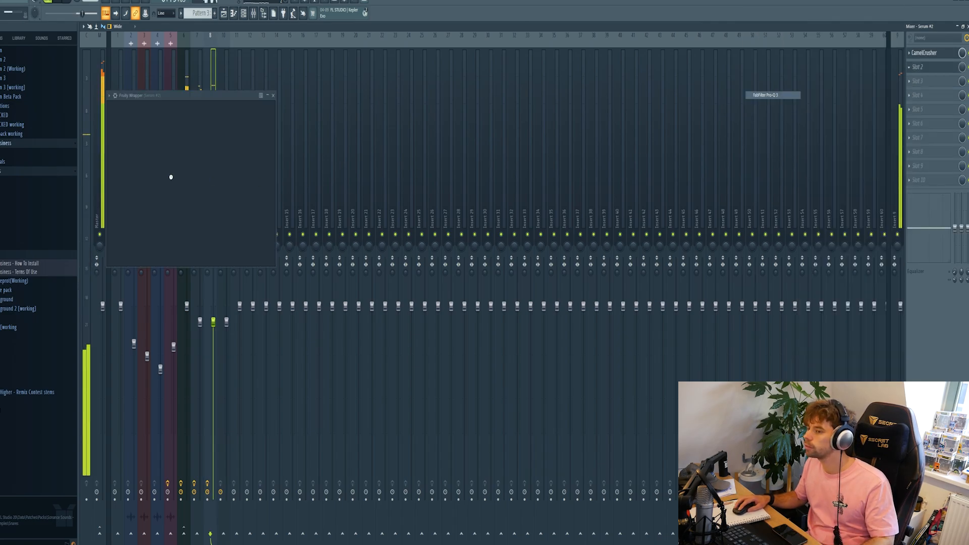
{"action": "double_click", "coordinate": [180, 170]}
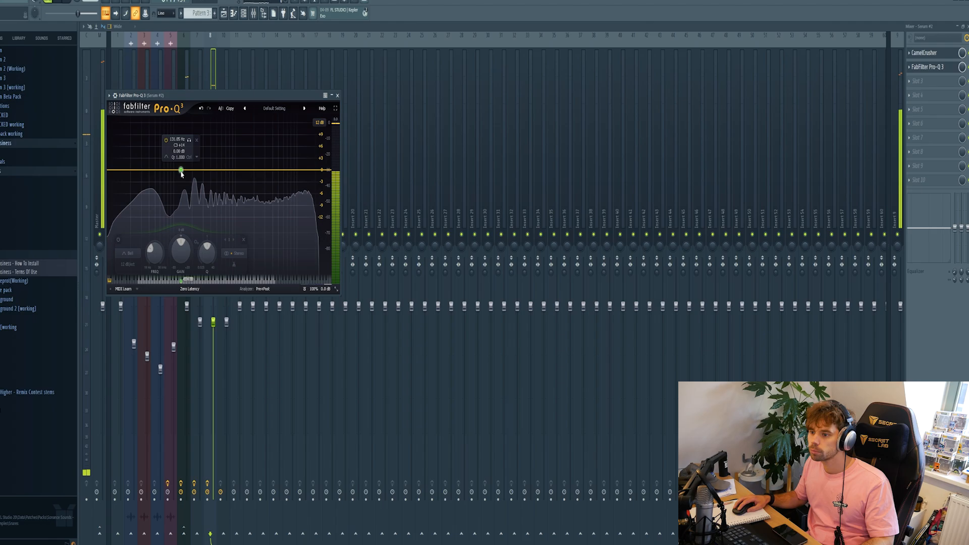
{"action": "right_click", "coordinate": [180, 170]}
{"action": "mouse_move", "coordinate": [198, 208]}
{"action": "left_click", "coordinate": [254, 225]}
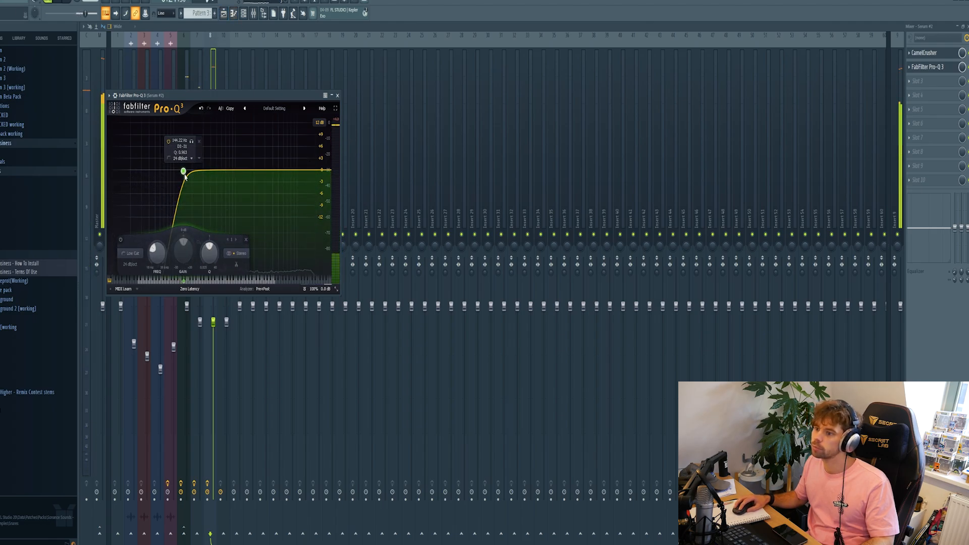
Add FabFilter Pro-R to the Serum #2 mixer track with a reduced mix and the space set to 1.85 s
{"action": "left_click", "coordinate": [914, 82]}
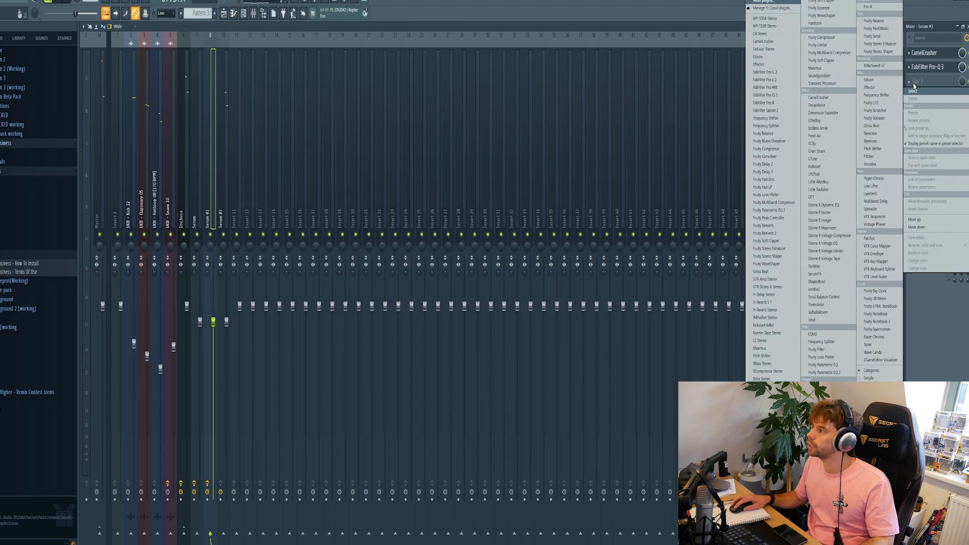
{"action": "left_click", "coordinate": [868, 7]}
{"action": "left_click_drag", "start_coordinate": [353, 150], "coordinate": [346, 252]}
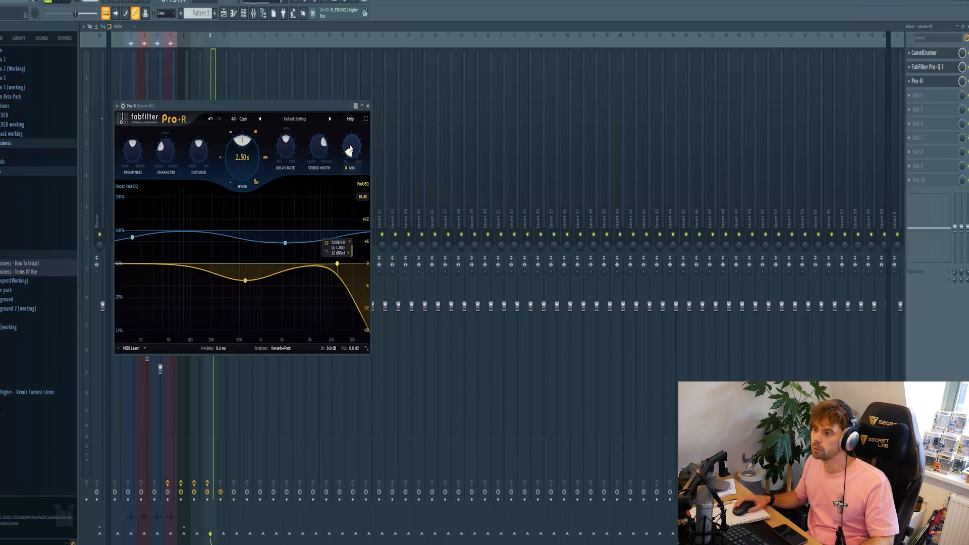
{"action": "left_click_drag", "start_coordinate": [355, 153], "coordinate": [355, 143]}
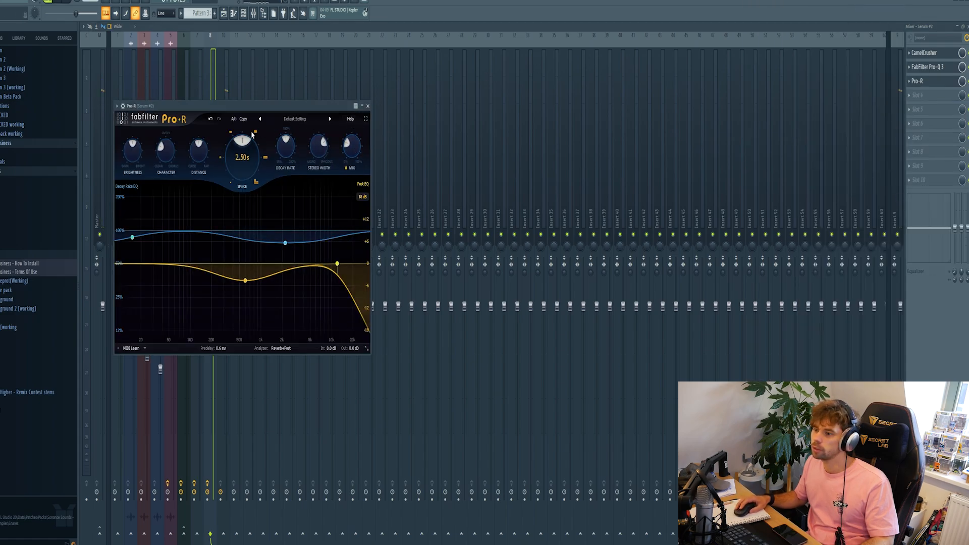
{"action": "left_click", "coordinate": [231, 132]}
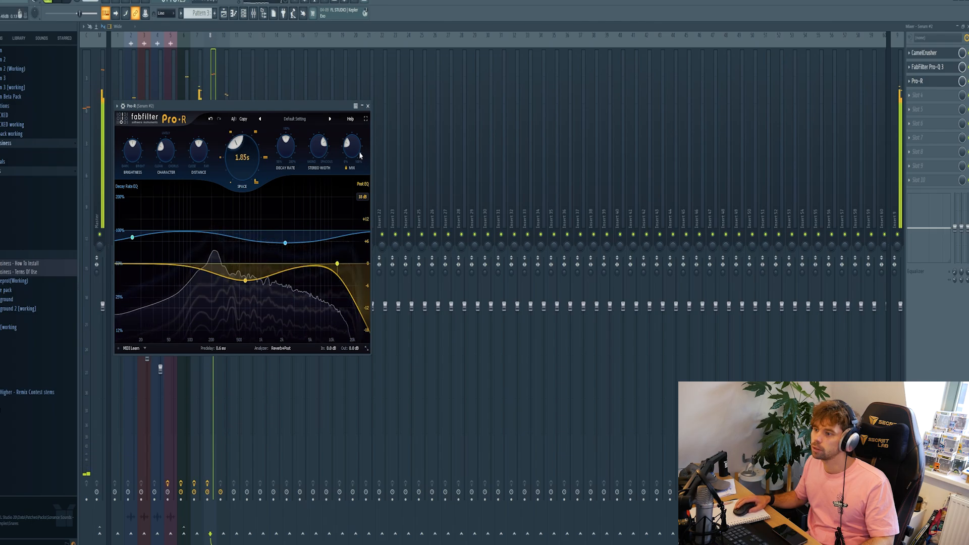
Add the H-Delay Stereo delay to the Serum #2 mixer track after the reverb
{"action": "left_click", "coordinate": [917, 95]}
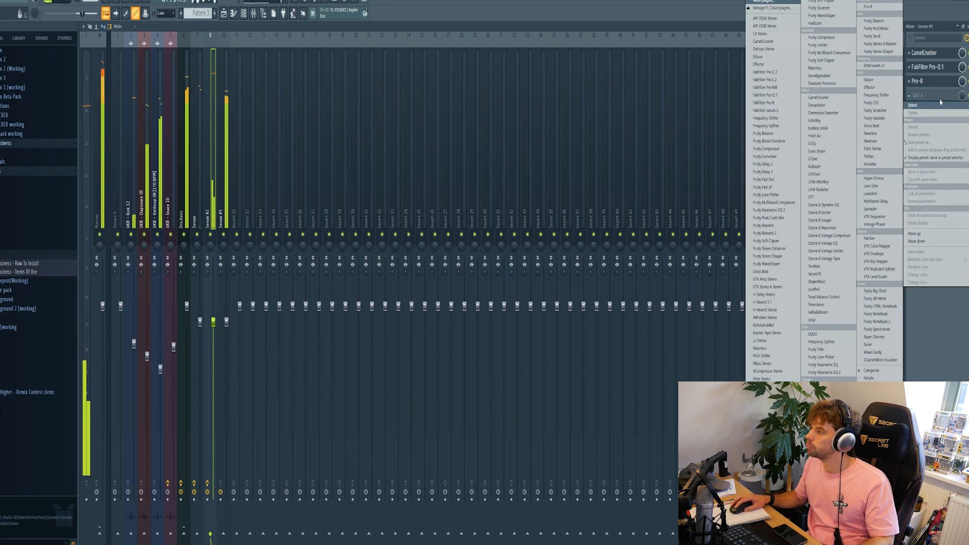
{"action": "left_click", "coordinate": [770, 293]}
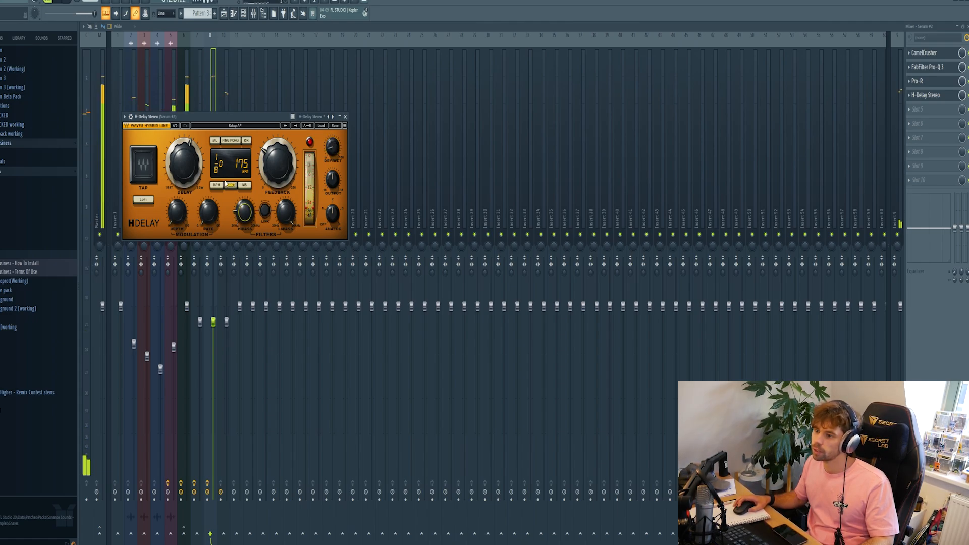
{"action": "left_click_drag", "start_coordinate": [211, 116], "coordinate": [452, 116]}
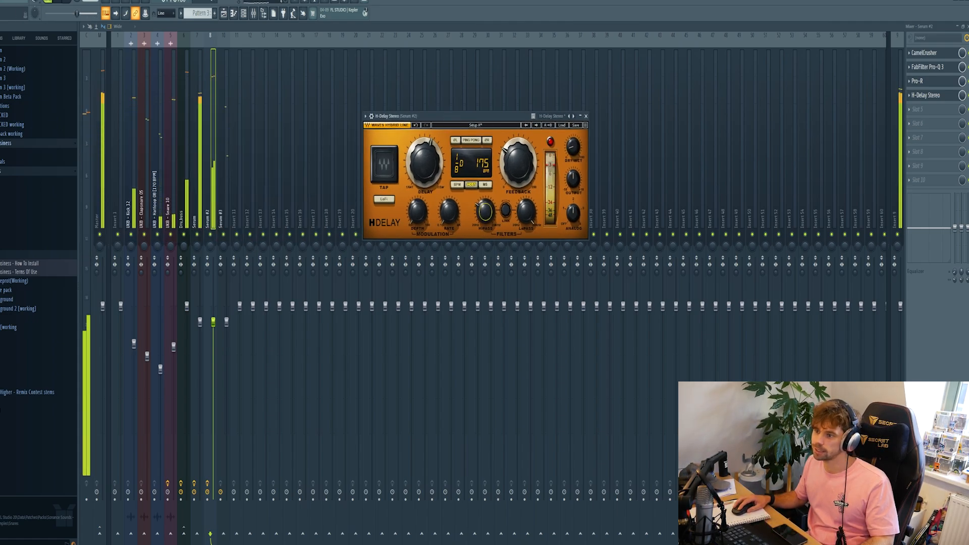
Add another Serum instance, Serum #4, and load the LEAD - Dubai preset in it
{"action": "left_click", "coordinate": [224, 13]}
{"action": "left_click_drag", "start_coordinate": [382, 231], "coordinate": [306, 242]}
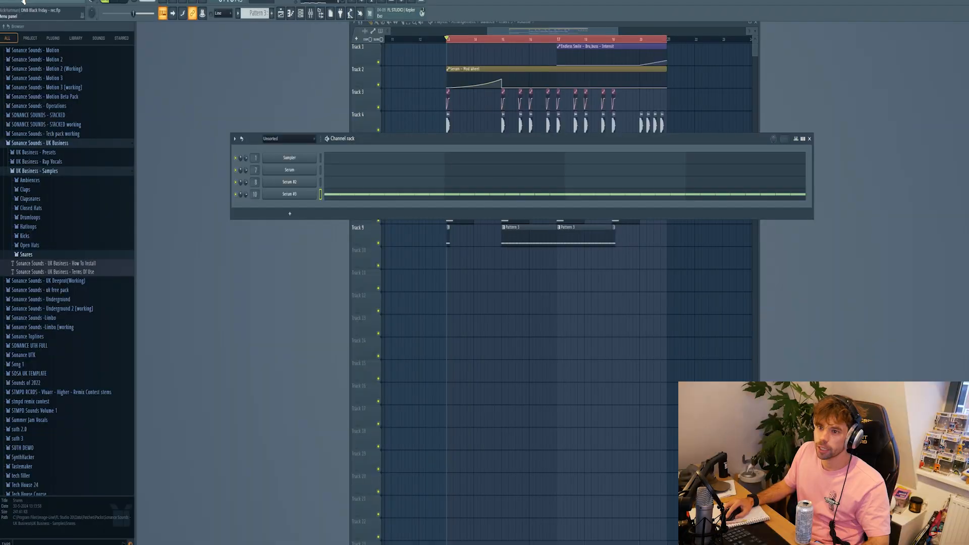
{"action": "left_click", "coordinate": [46, 63]}
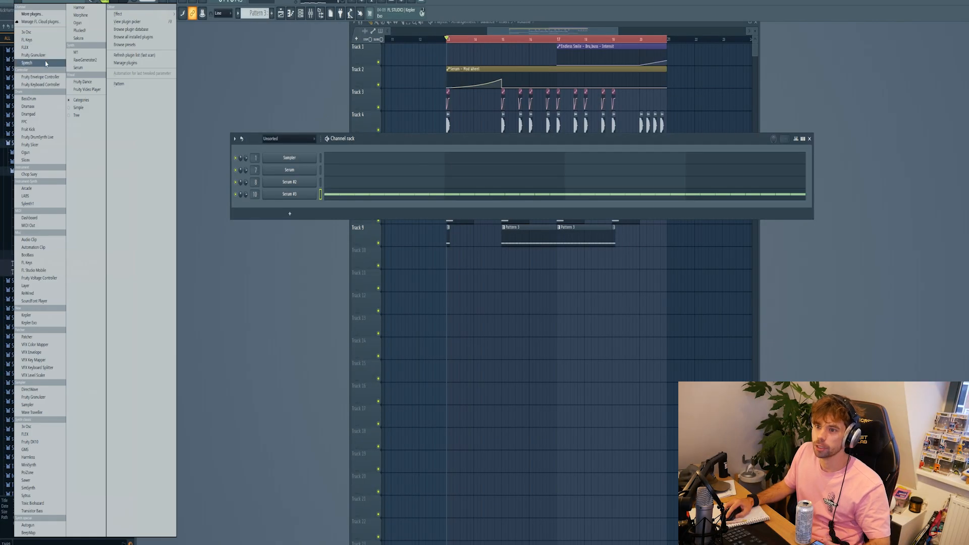
{"action": "left_click", "coordinate": [82, 67]}
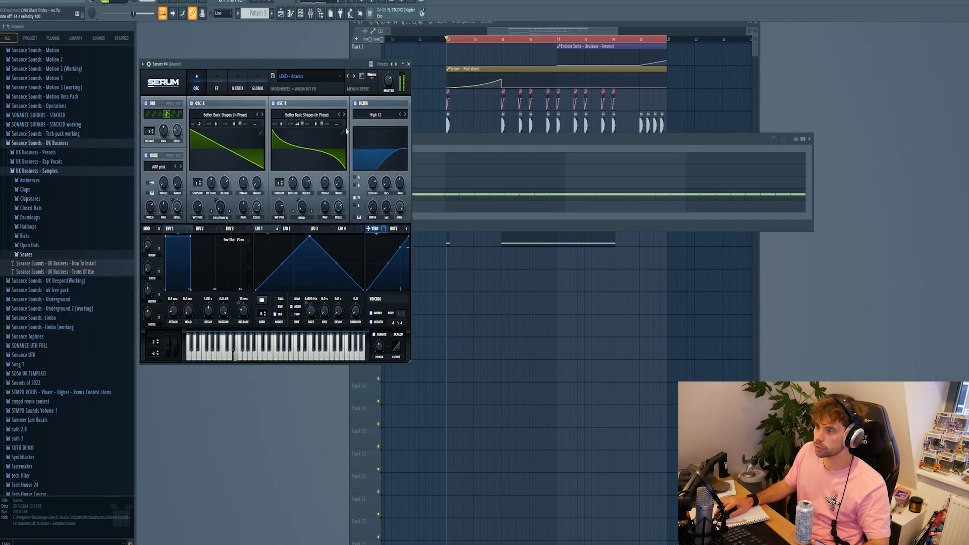
{"action": "left_click", "coordinate": [355, 76]}
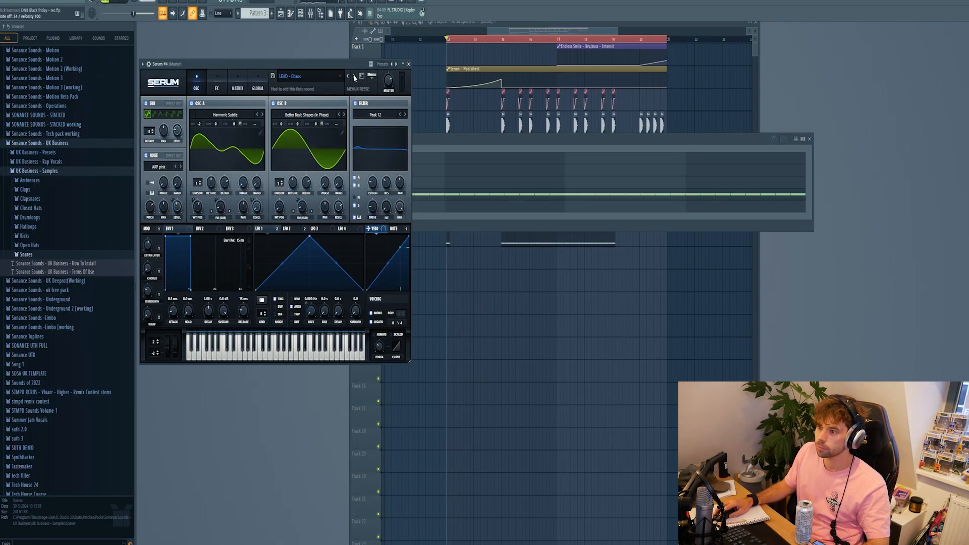
{"action": "left_click", "coordinate": [355, 76]}
{"action": "left_click", "coordinate": [355, 76]}
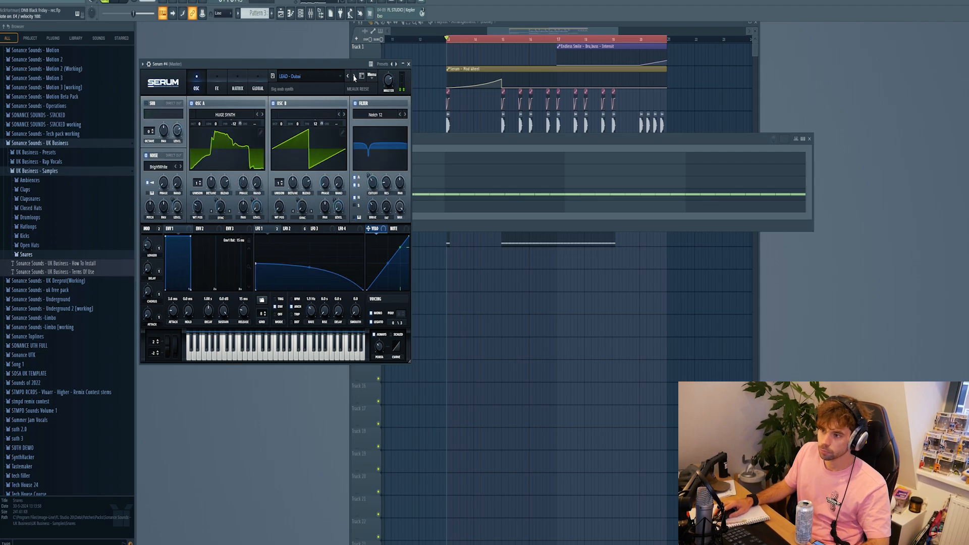
{"action": "left_click", "coordinate": [355, 76]}
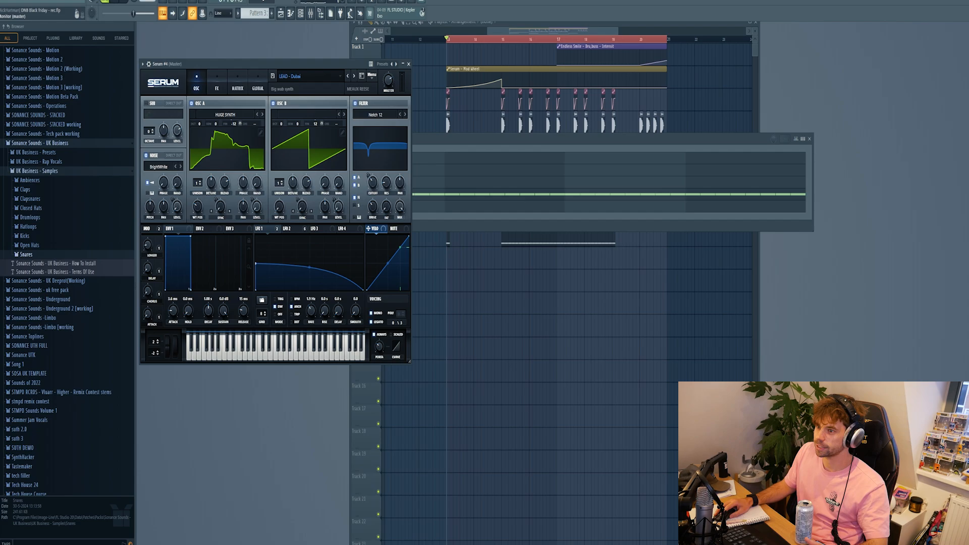
Write a D4, D5, D#5, C5, D5 lead for Serum #4 in new Pattern 4 and place its clips at bars 15 and 17 on Track 10
{"action": "left_click", "coordinate": [272, 18]}
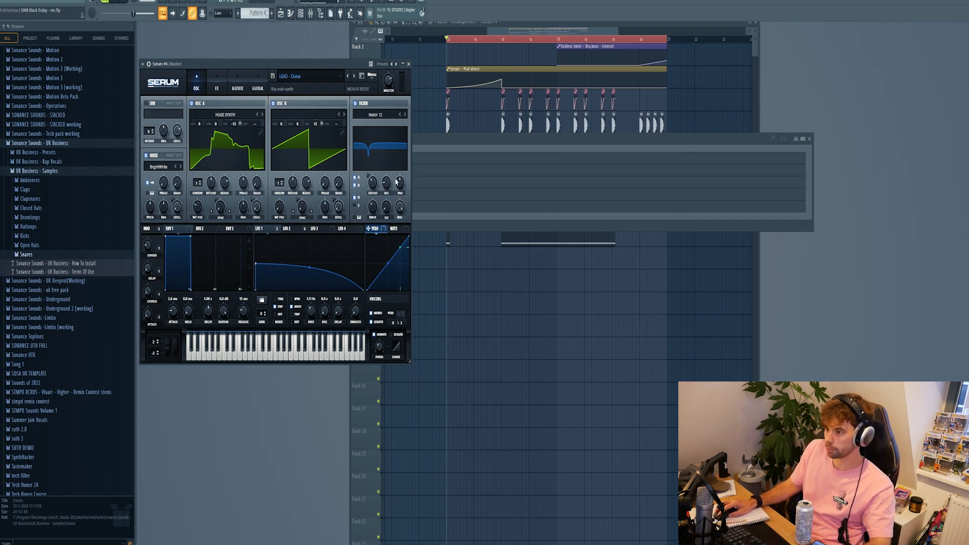
{"action": "key", "text": "F7"}
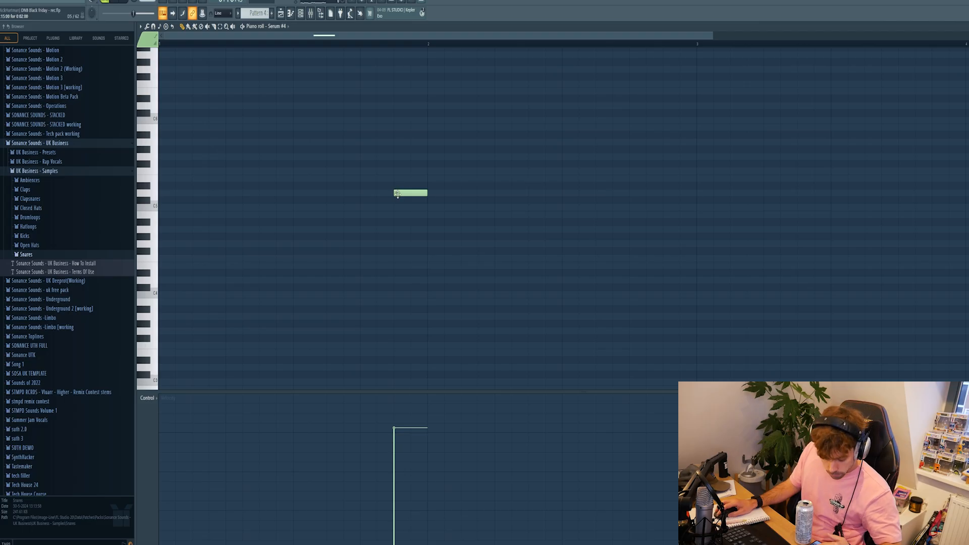
{"action": "left_click_drag", "start_coordinate": [397, 194], "coordinate": [397, 281]}
{"action": "left_click", "coordinate": [435, 194]}
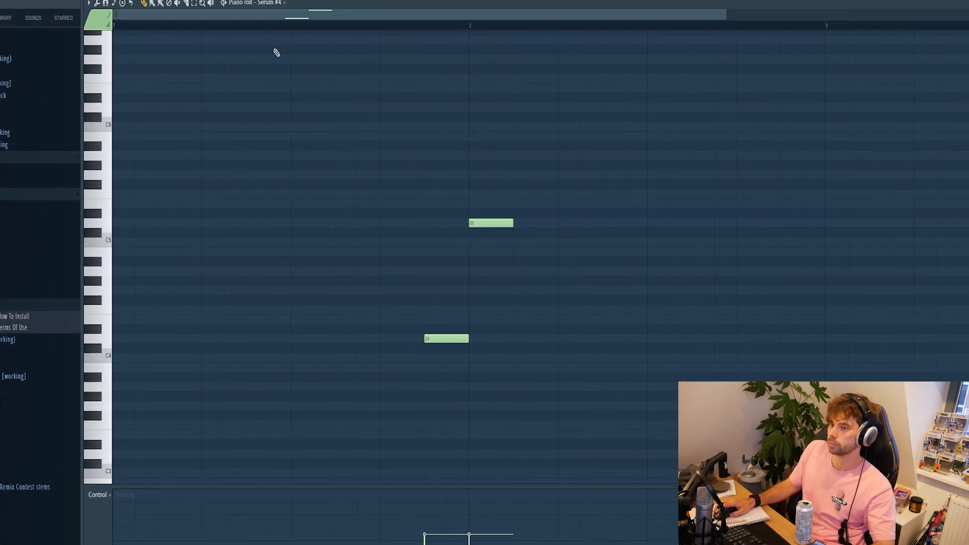
{"action": "key", "text": "space"}
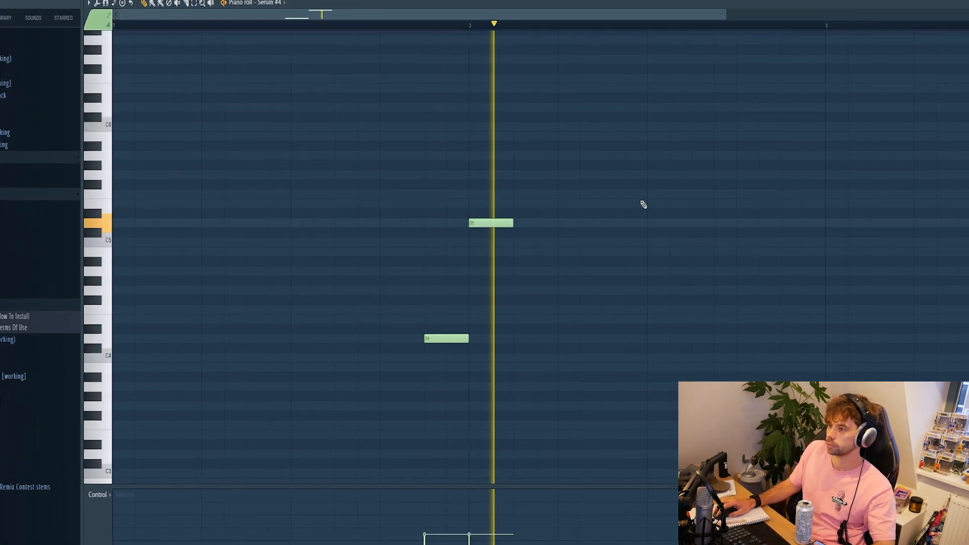
{"action": "key", "text": "space"}
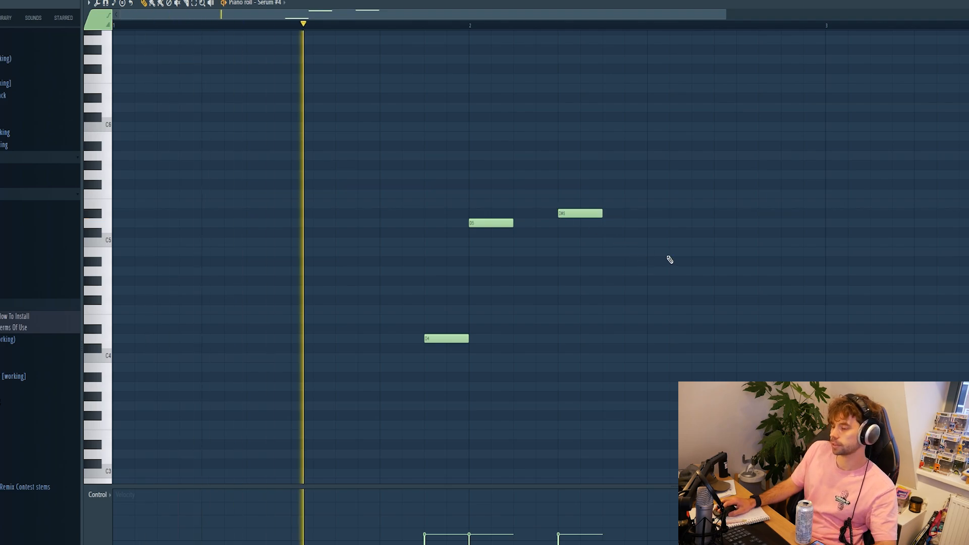
{"action": "left_click", "coordinate": [648, 242]}
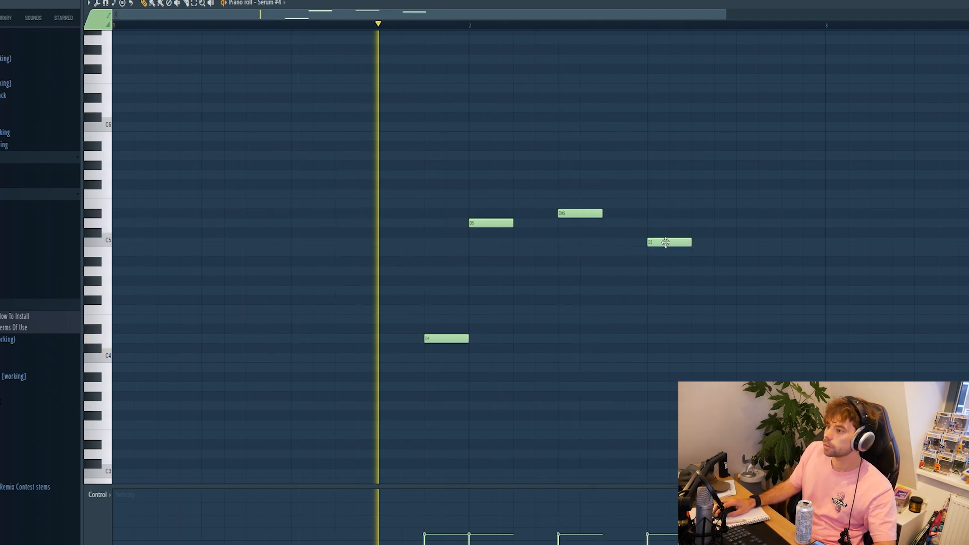
{"action": "left_click", "coordinate": [738, 223]}
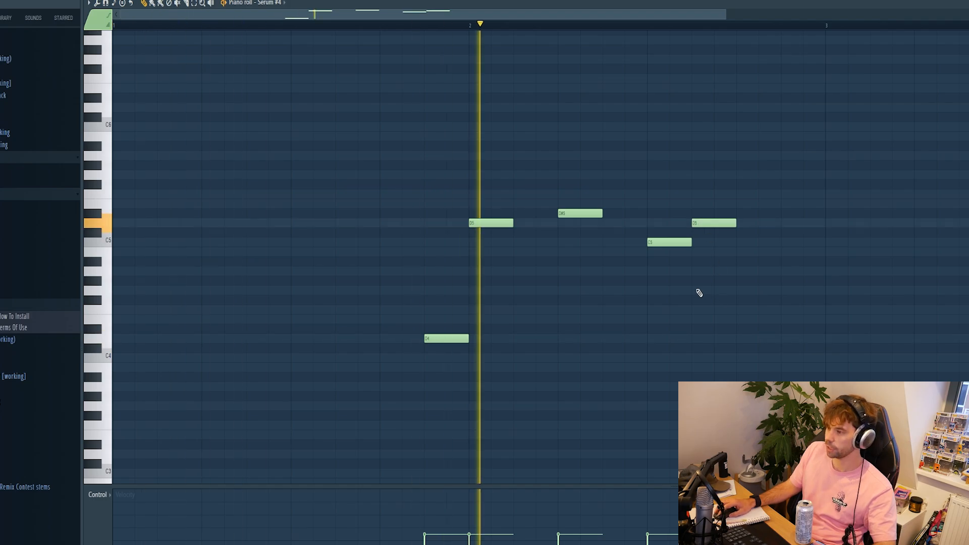
{"action": "key", "text": "F5"}
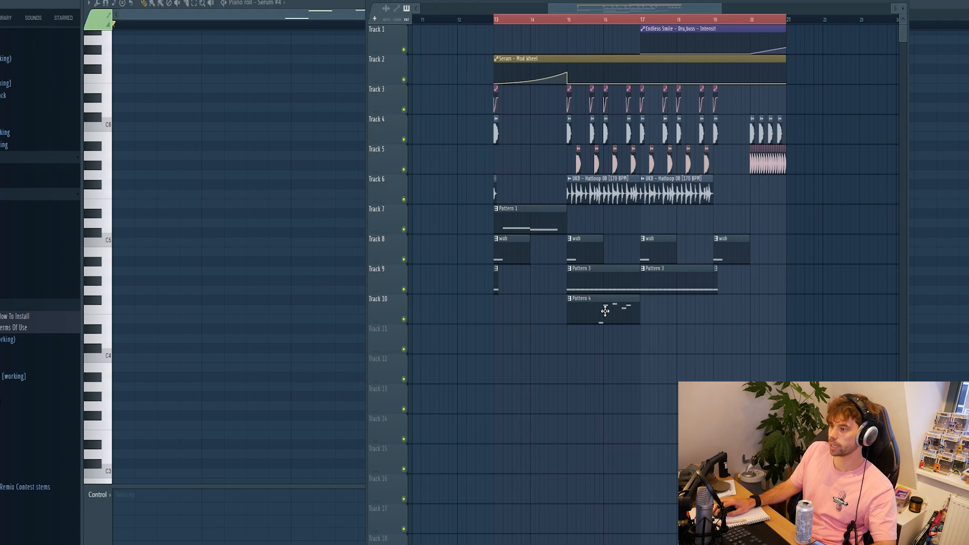
{"action": "left_click_drag", "start_coordinate": [605, 311], "coordinate": [670, 313]}
Add FabFilter Pro-Q 3 with gentle low-mid bell cuts and OTT with lowered depth to the Serum #4 mixer track
{"action": "key", "text": "F6"}
{"action": "left_click", "coordinate": [313, 242]}
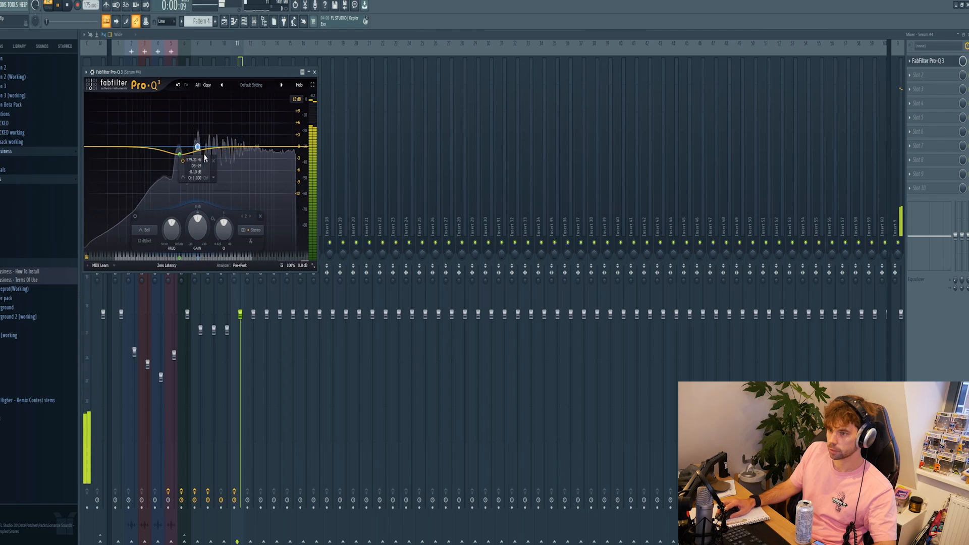
{"action": "left_click_drag", "start_coordinate": [205, 160], "coordinate": [206, 160]}
{"action": "scroll", "coordinate": [204, 161], "scroll_direction": "up", "scroll_amount": 5}
{"action": "left_click_drag", "start_coordinate": [198, 227], "coordinate": [197, 233]}
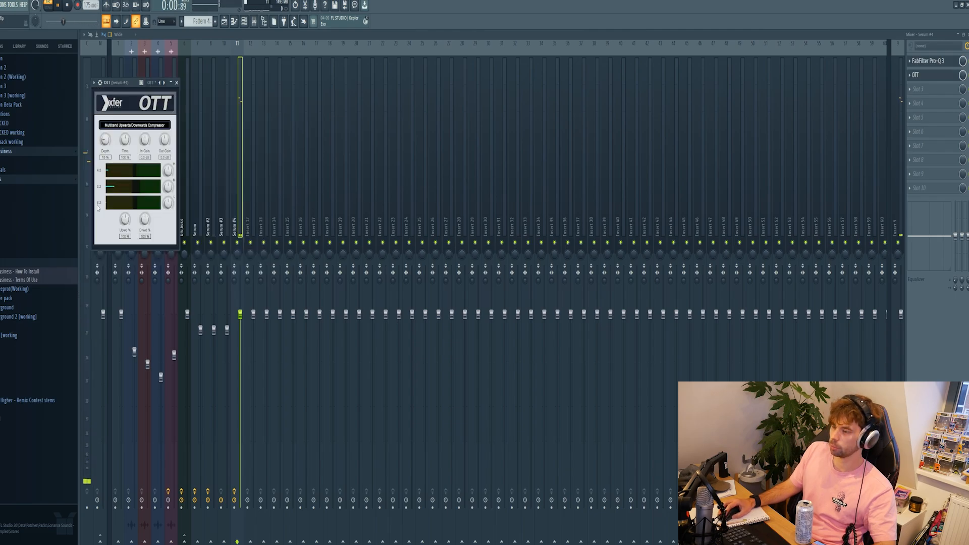
Add H-Delay Stereo and ValhallaRoom with a reduced mix to the Serum #4 mixer track
{"action": "left_click", "coordinate": [921, 89]}
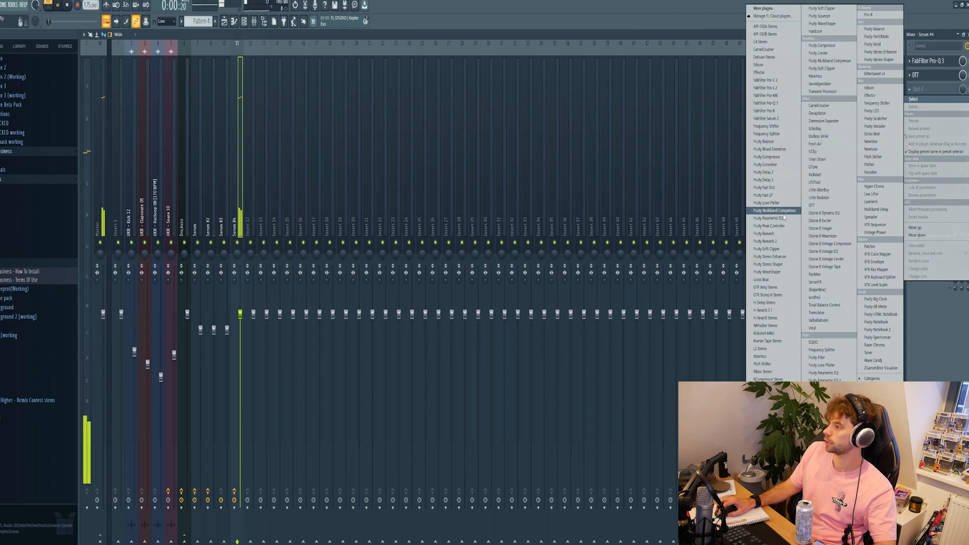
{"action": "left_click", "coordinate": [775, 303]}
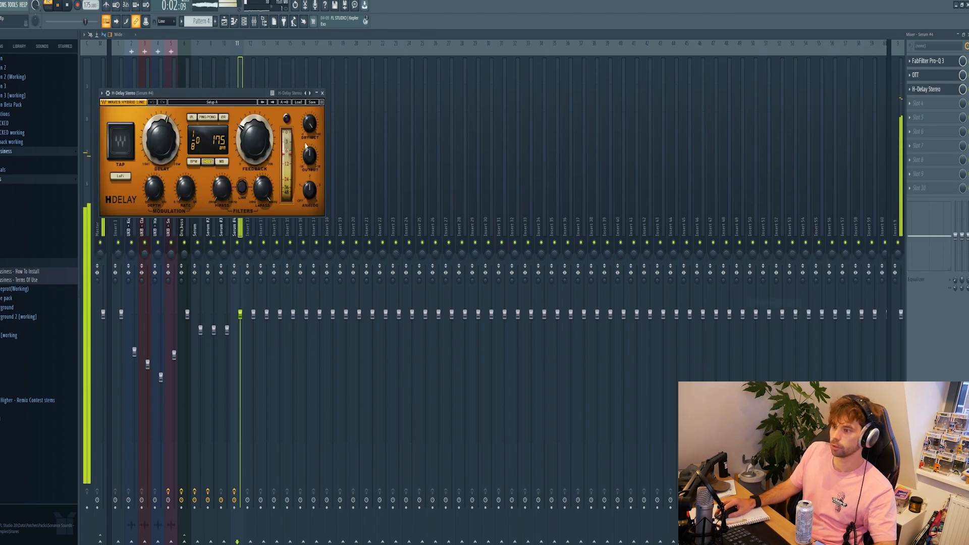
{"action": "scroll", "coordinate": [218, 185], "scroll_direction": "up", "scroll_amount": 3}
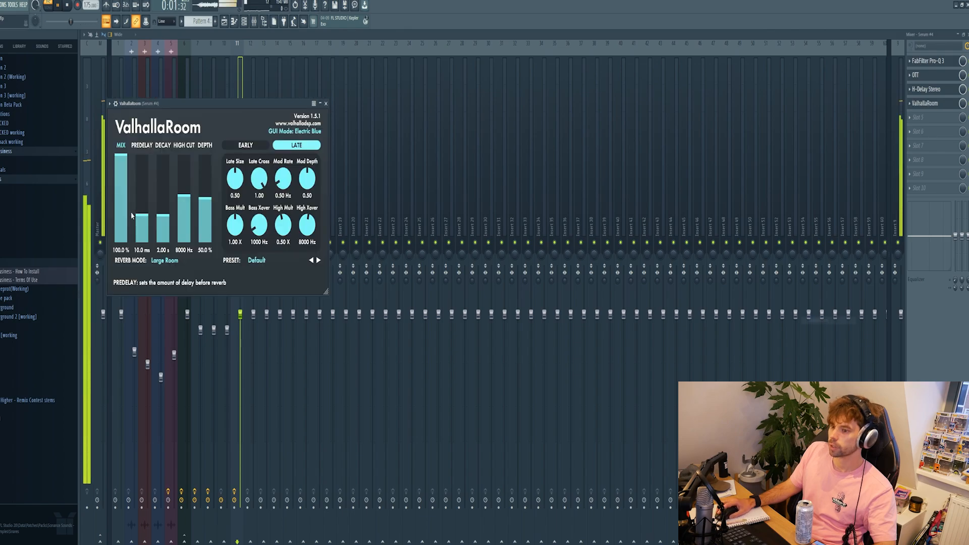
{"action": "left_click_drag", "start_coordinate": [121, 175], "coordinate": [161, 229]}
{"action": "double_click", "coordinate": [162, 230]}
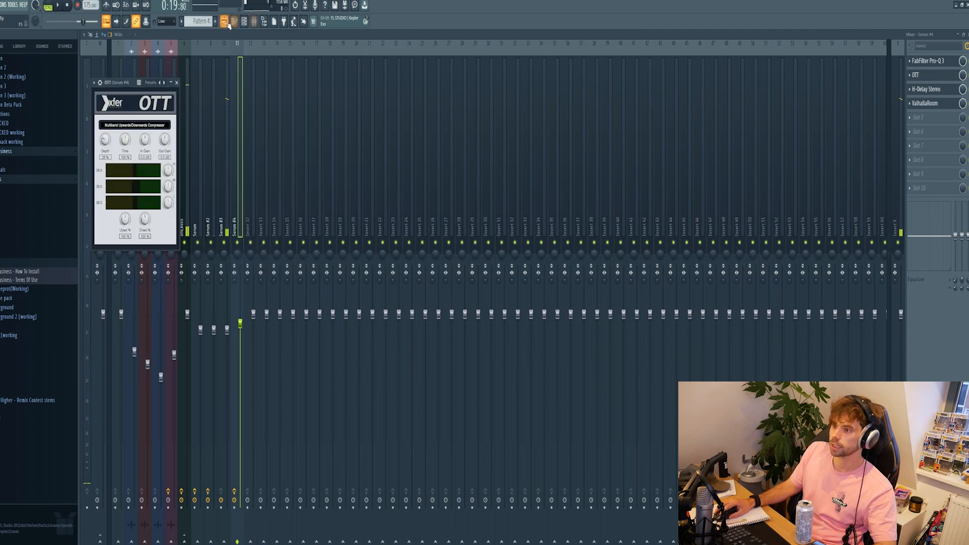
Create Pattern 5 and add a Serum #5 instance with the BASS - Backbone preset
{"action": "key", "text": "F5"}
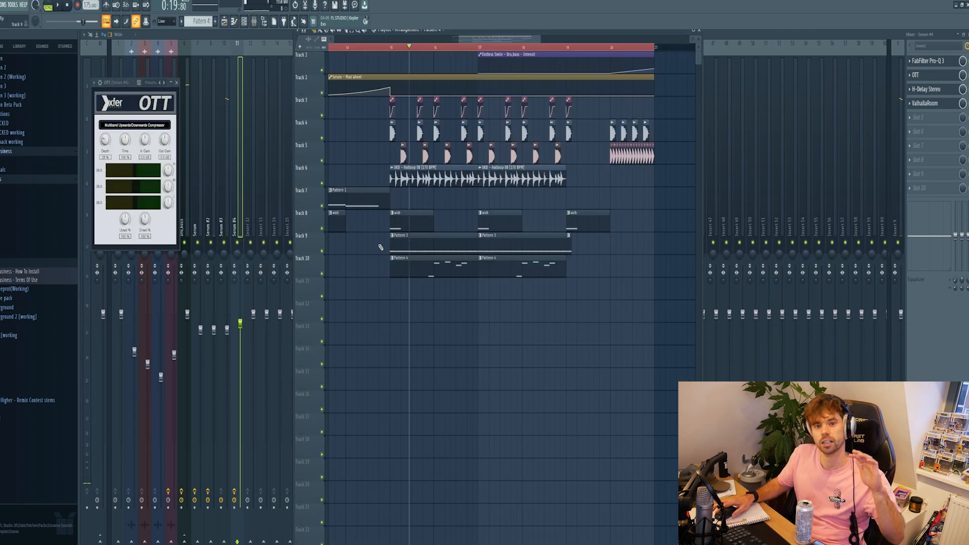
{"action": "key", "text": "space"}
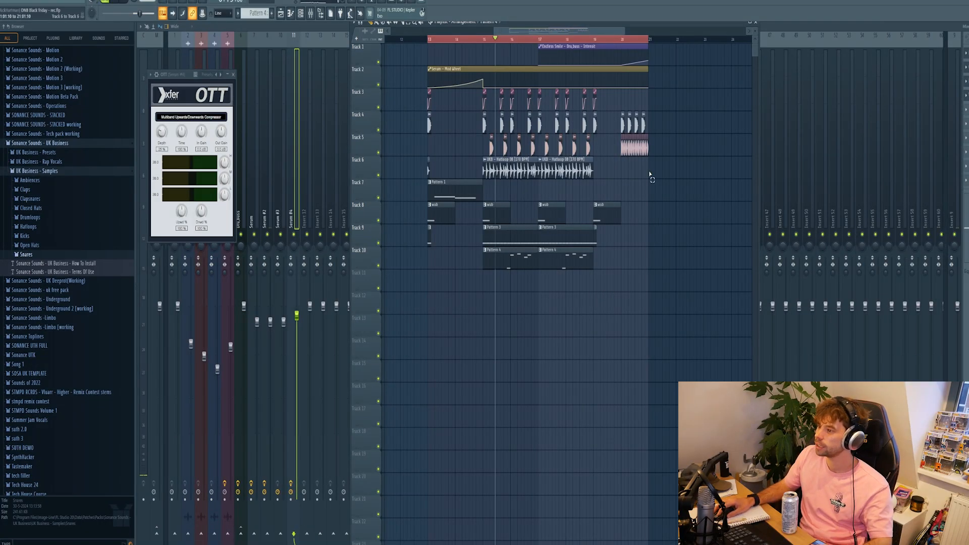
{"action": "left_click_drag", "start_coordinate": [650, 174], "coordinate": [613, 292]}
{"action": "left_click", "coordinate": [650, 286], "text": "ctrl"}
{"action": "scroll", "coordinate": [650, 285], "scroll_direction": "up", "scroll_amount": 2}
{"action": "left_click", "coordinate": [272, 13]}
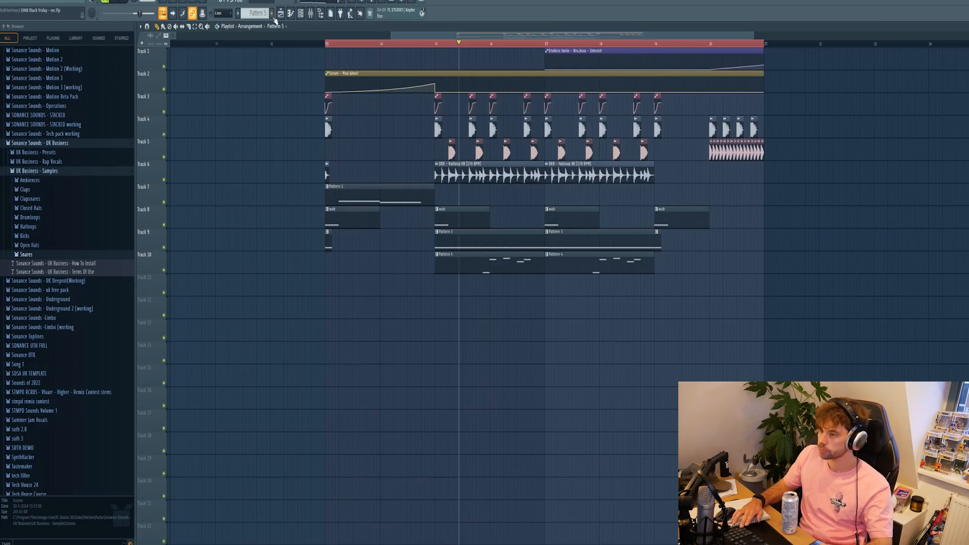
{"action": "left_click", "coordinate": [300, 14]}
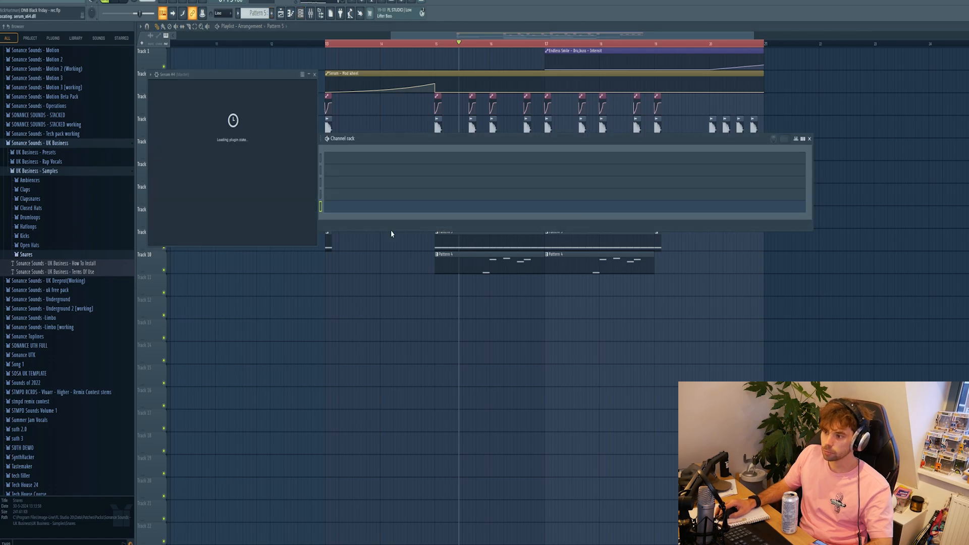
{"action": "left_click", "coordinate": [355, 85]}
{"action": "left_click", "coordinate": [354, 86]}
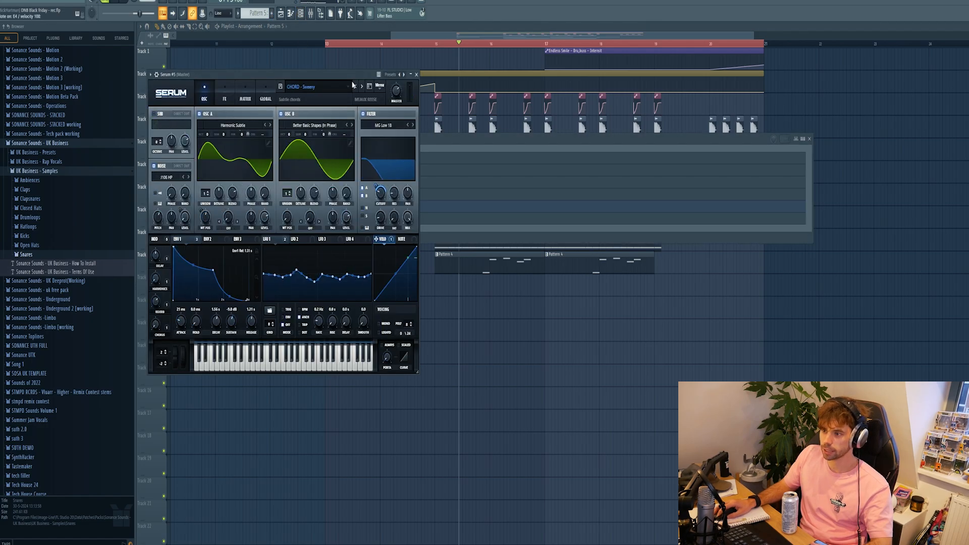
{"action": "left_click", "coordinate": [354, 85]}
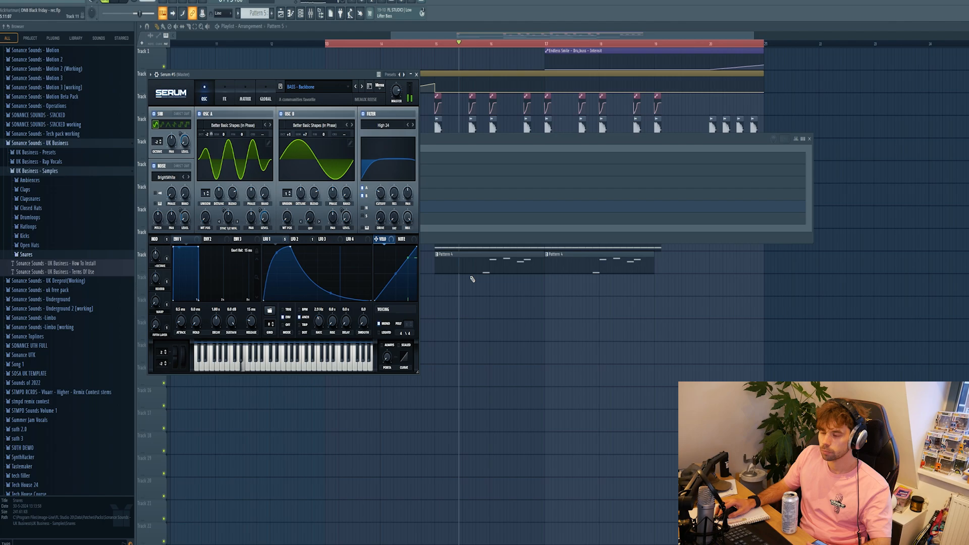
Write four consecutive D#5 notes for Serum #5 in Pattern 5, two short and two longer, running from beat 2 to bar 2
{"action": "left_click", "coordinate": [444, 223]}
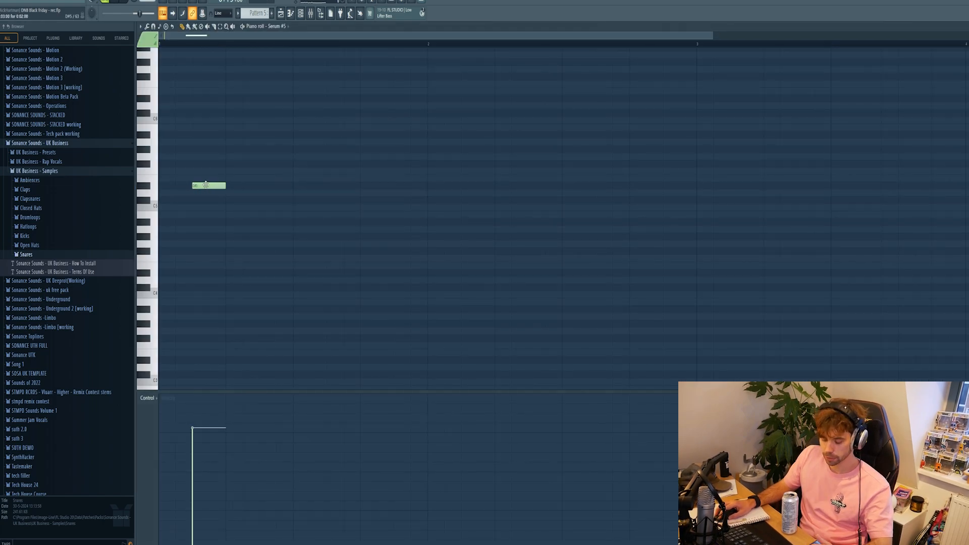
{"action": "left_click_drag", "start_coordinate": [205, 184], "coordinate": [239, 185]}
{"action": "left_click", "coordinate": [279, 185]}
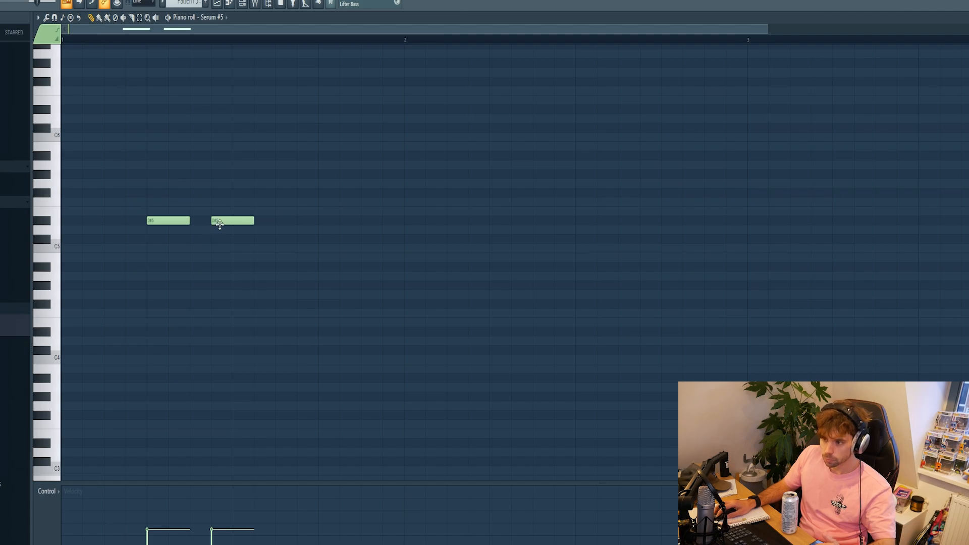
{"action": "left_click_drag", "start_coordinate": [219, 225], "coordinate": [199, 225]}
{"action": "key", "text": "space"}
{"action": "left_click_drag", "start_coordinate": [255, 222], "coordinate": [318, 221]}
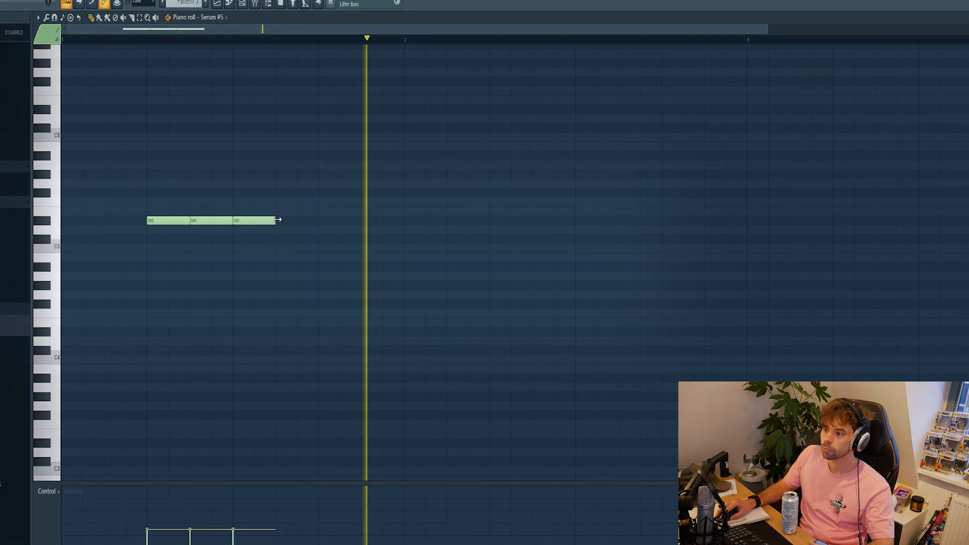
{"action": "left_click", "coordinate": [323, 221]}
Continue the Serum #5 line with three consecutive D5 notes from the start of bar 2 and play it back
{"action": "left_click", "coordinate": [409, 230]}
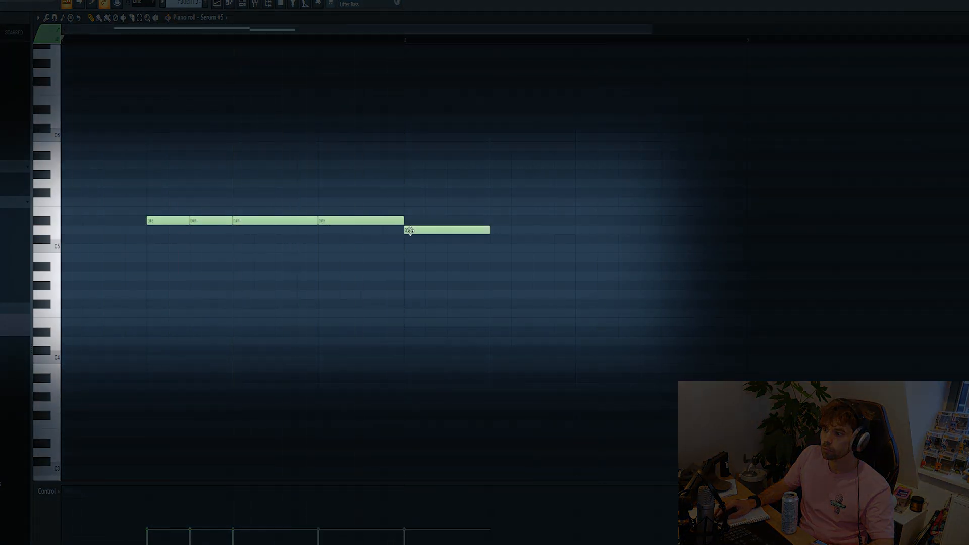
{"action": "left_click", "coordinate": [496, 231]}
{"action": "left_click", "coordinate": [581, 237]}
{"action": "mouse_move", "coordinate": [590, 239]}
{"action": "left_mouse_down"}
{"action": "mouse_move", "coordinate": [591, 221]}
{"action": "mouse_move", "coordinate": [584, 230]}
{"action": "left_mouse_up"}
{"action": "key", "text": "space"}
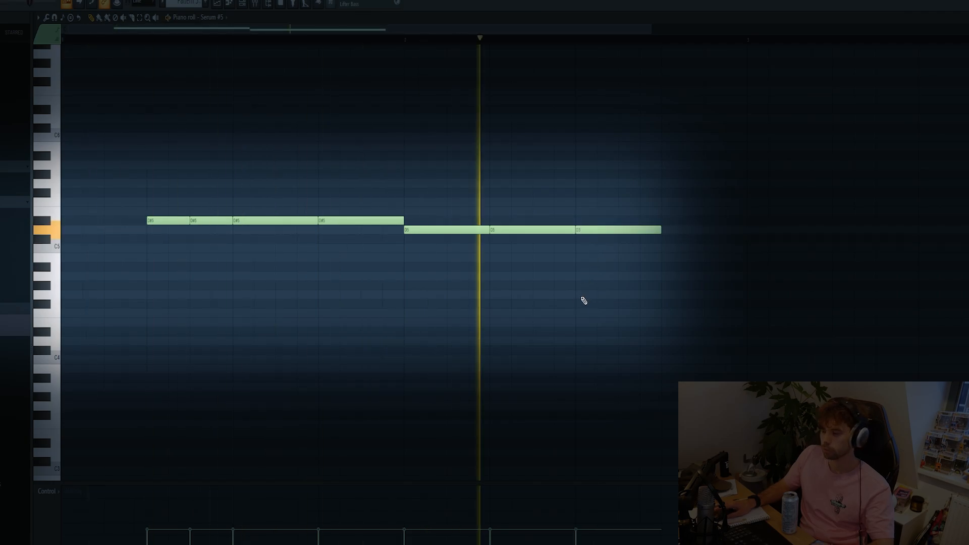
{"action": "scroll", "coordinate": [486, 373], "scroll_direction": "down", "scroll_amount": 2}
Switch Serum #5 to the BASS - Gunfinger preset and play the pattern
{"action": "left_click", "coordinate": [246, 3]}
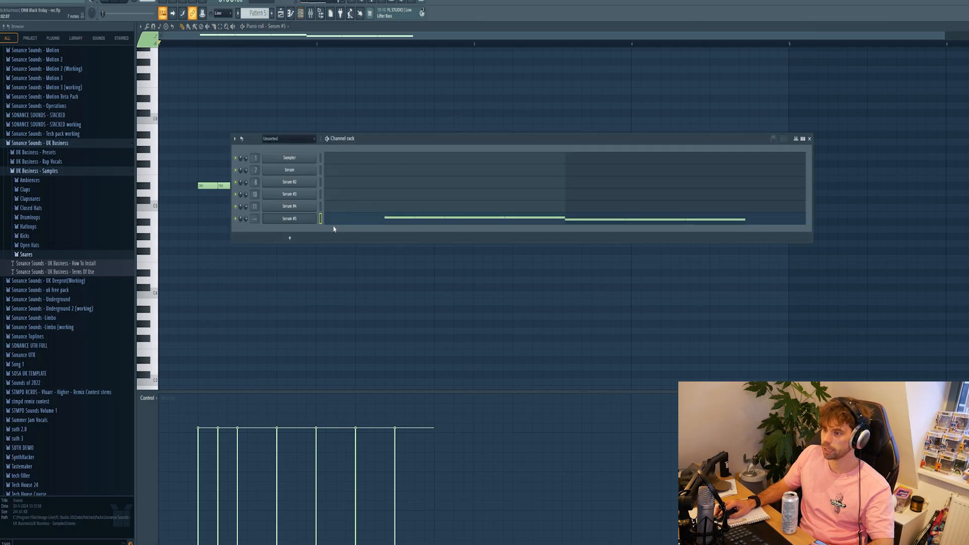
{"action": "left_click", "coordinate": [289, 218]}
{"action": "left_click_drag", "start_coordinate": [328, 84], "coordinate": [477, 107]}
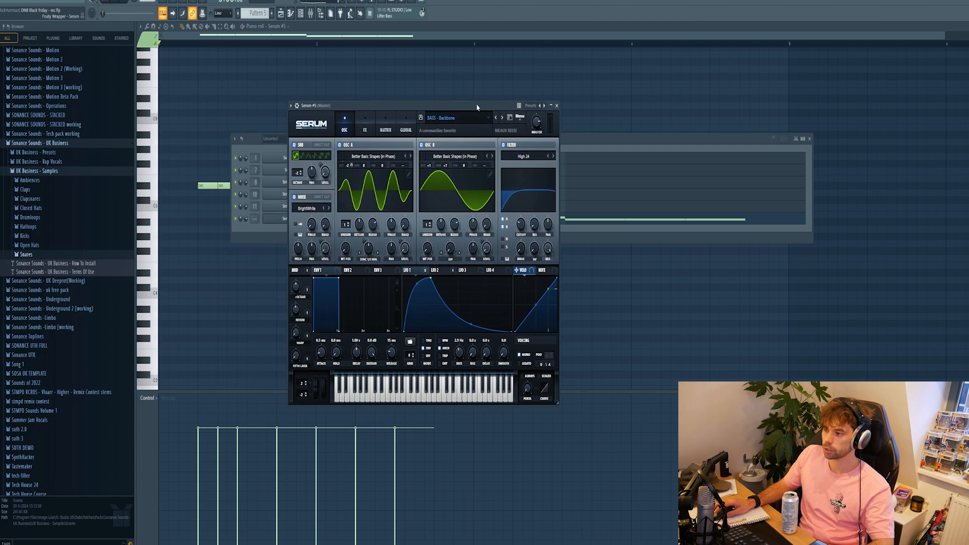
{"action": "left_click", "coordinate": [503, 118]}
{"action": "left_click", "coordinate": [503, 118]}
{"action": "key", "text": "space"}
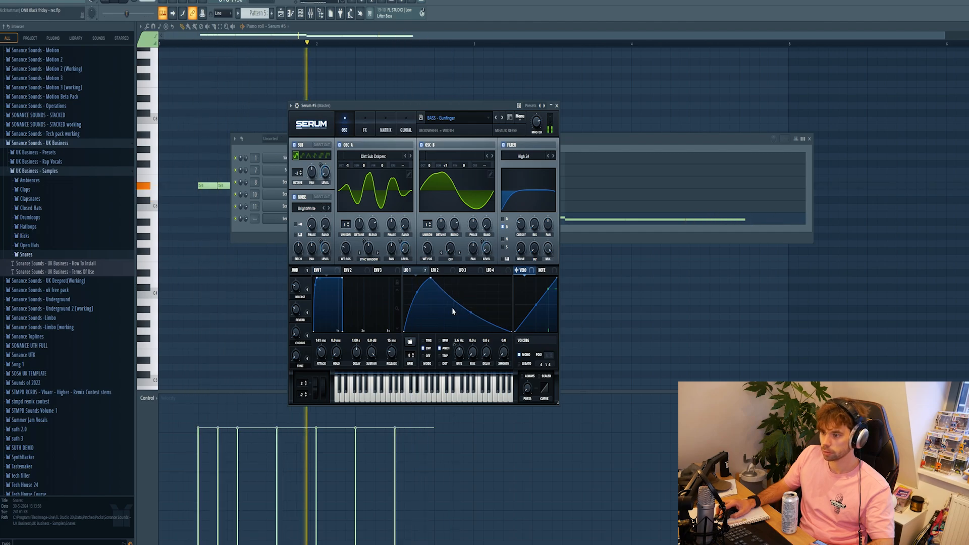
Add CamelCrusher to the first effect slot of the Serum #5 mixer track and lower the track's fader
{"action": "key", "text": "F9"}
{"action": "left_click", "coordinate": [920, 53]}
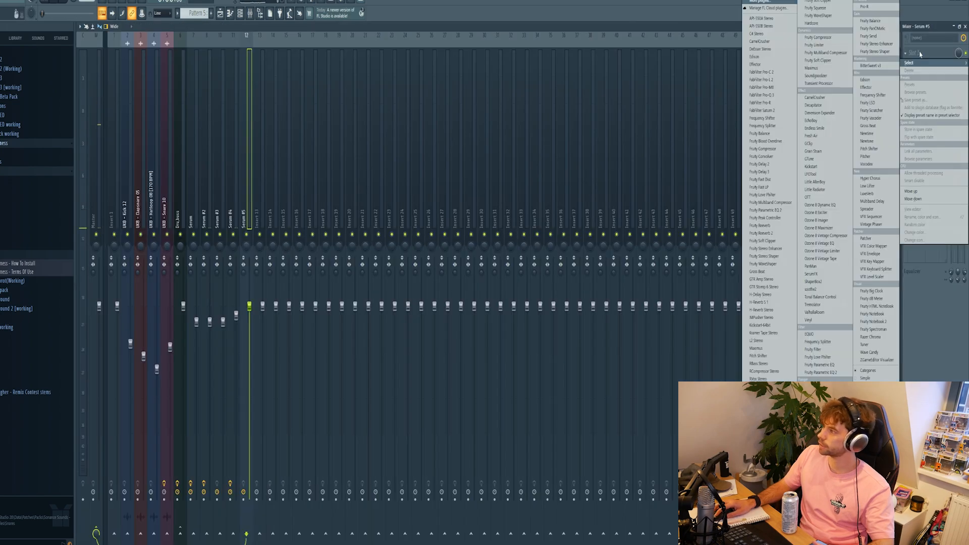
{"action": "left_click", "coordinate": [815, 98]}
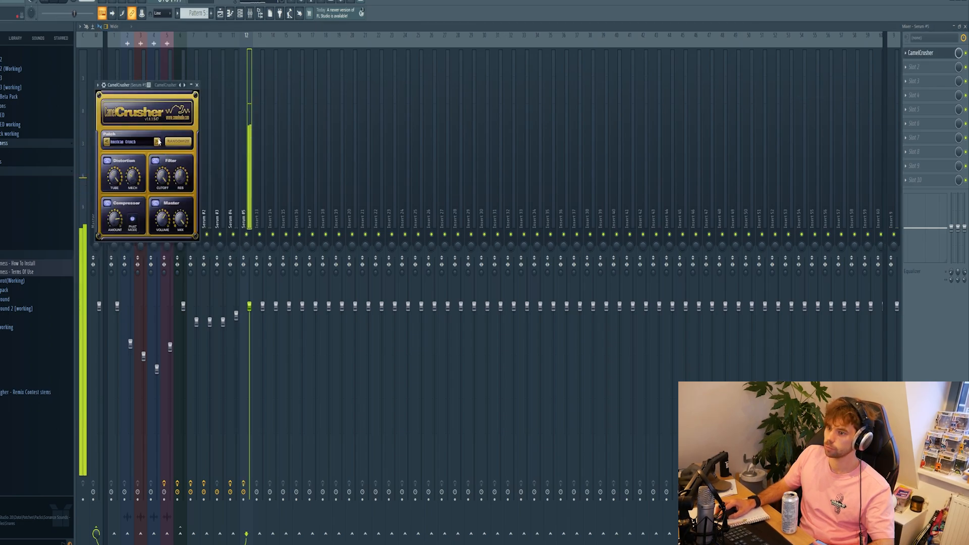
{"action": "left_click_drag", "start_coordinate": [249, 306], "coordinate": [249, 326]}
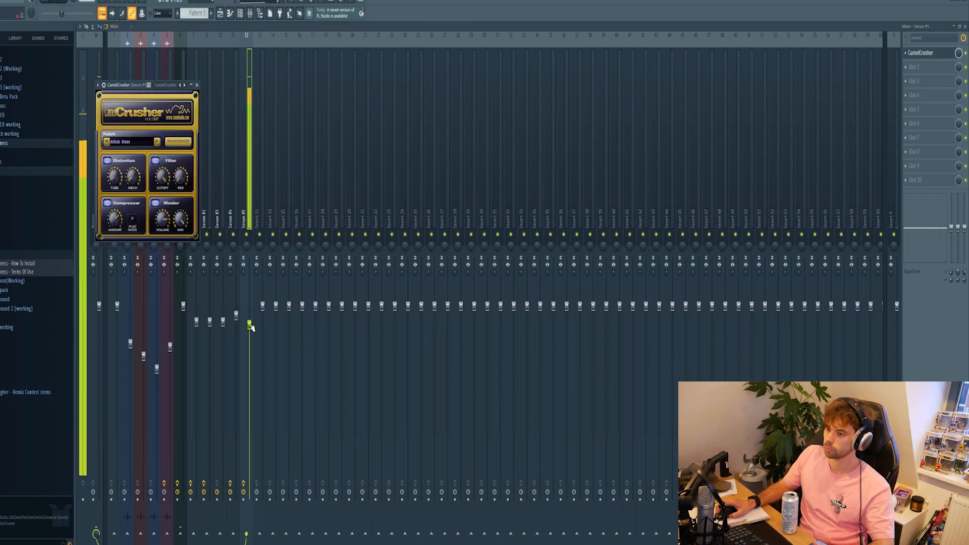
Load Kickstart-64bit in slot 10 of the Serum #5 mixer track and fine-tune the track's level
{"action": "left_click", "coordinate": [916, 180]}
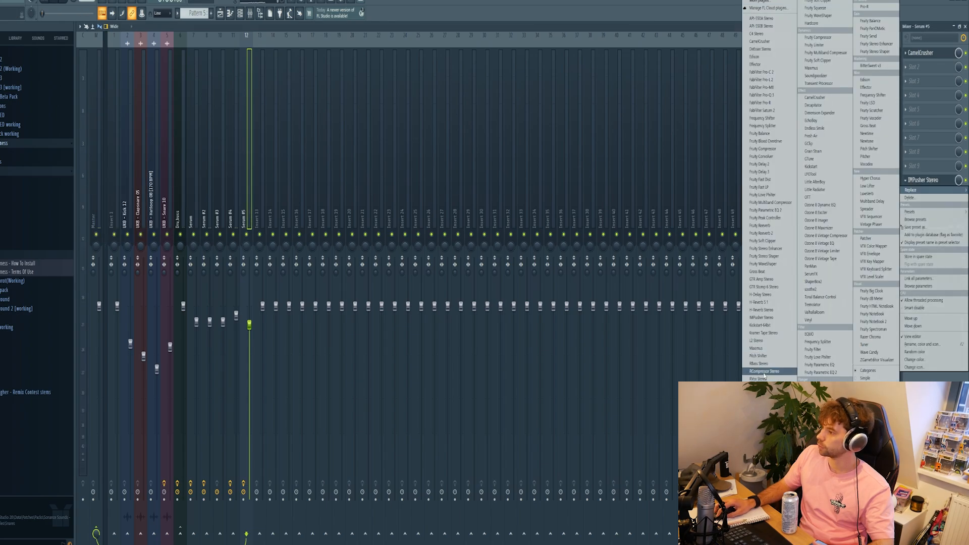
{"action": "left_click", "coordinate": [761, 325]}
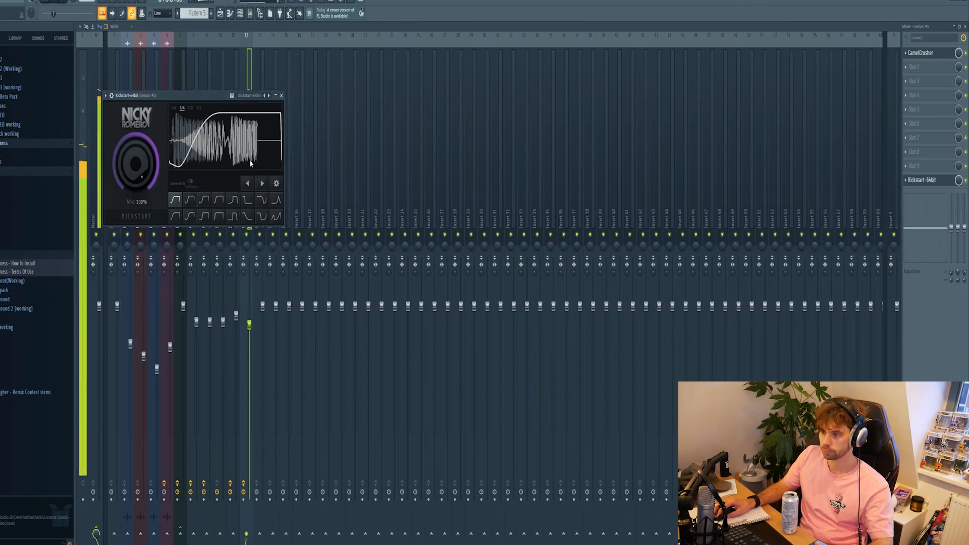
{"action": "left_click_drag", "start_coordinate": [250, 340], "coordinate": [250, 330]}
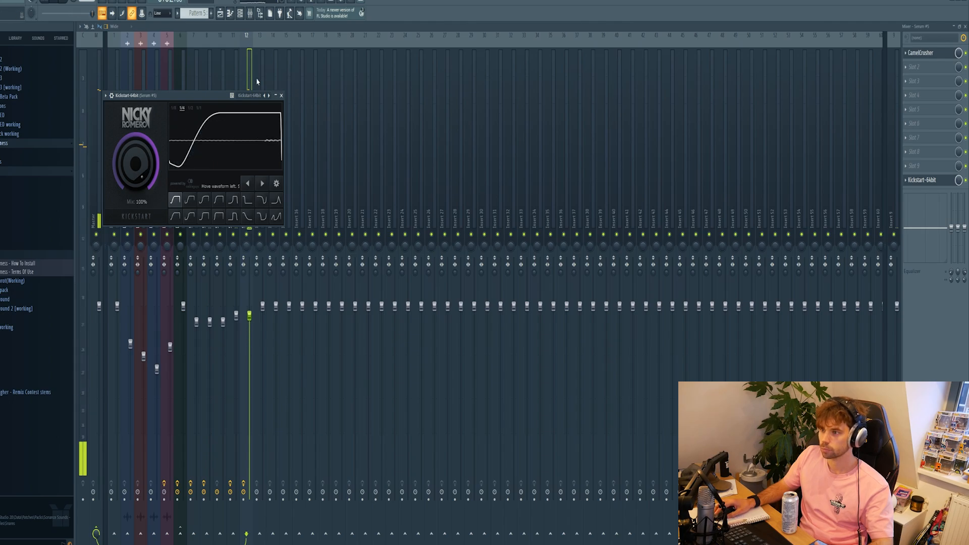
Place Pattern 5 at bar 19 on Track 11 with Kickstart mix level automation on Track 12, and raise Serum #5's mod wheel
{"action": "left_click", "coordinate": [220, 14]}
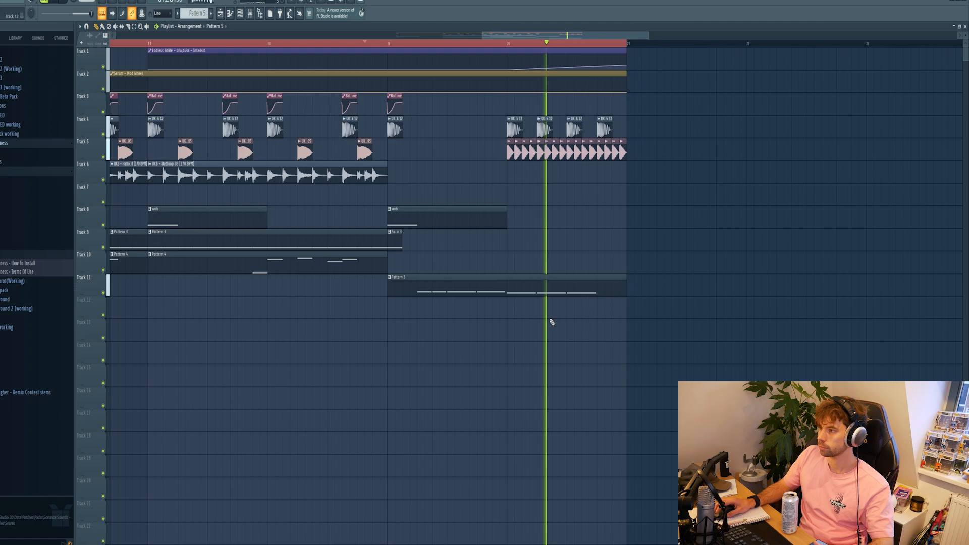
{"action": "left_click", "coordinate": [368, 43]}
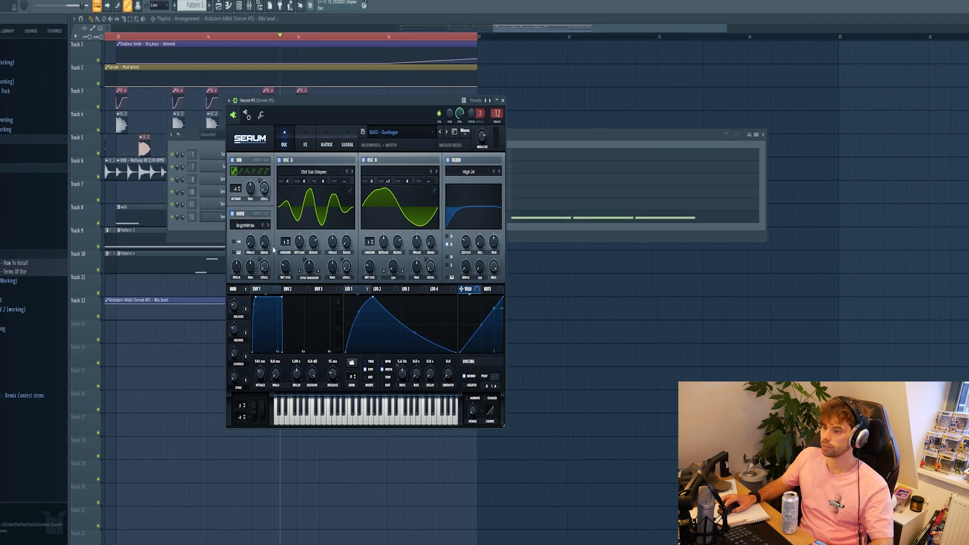
{"action": "key", "text": "space"}
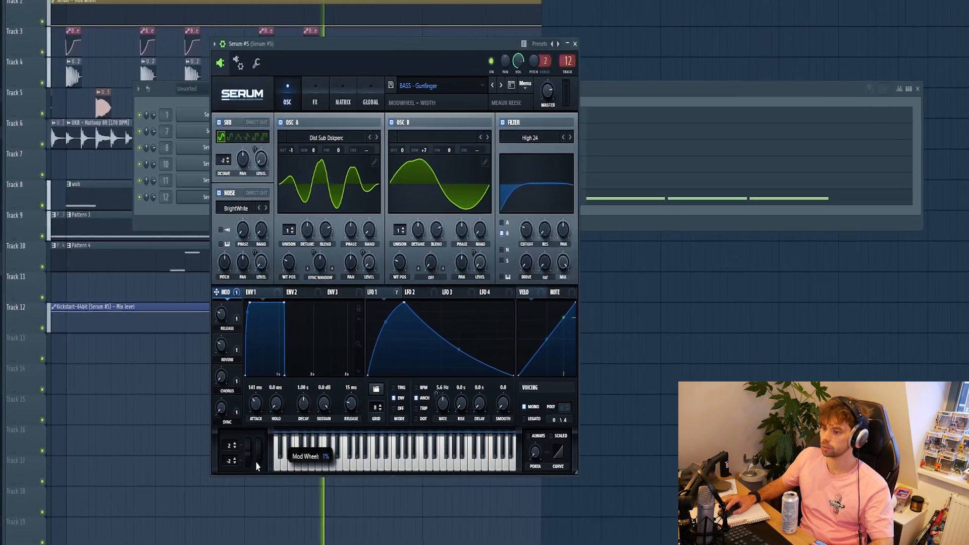
{"action": "left_click_drag", "start_coordinate": [261, 431], "coordinate": [260, 407]}
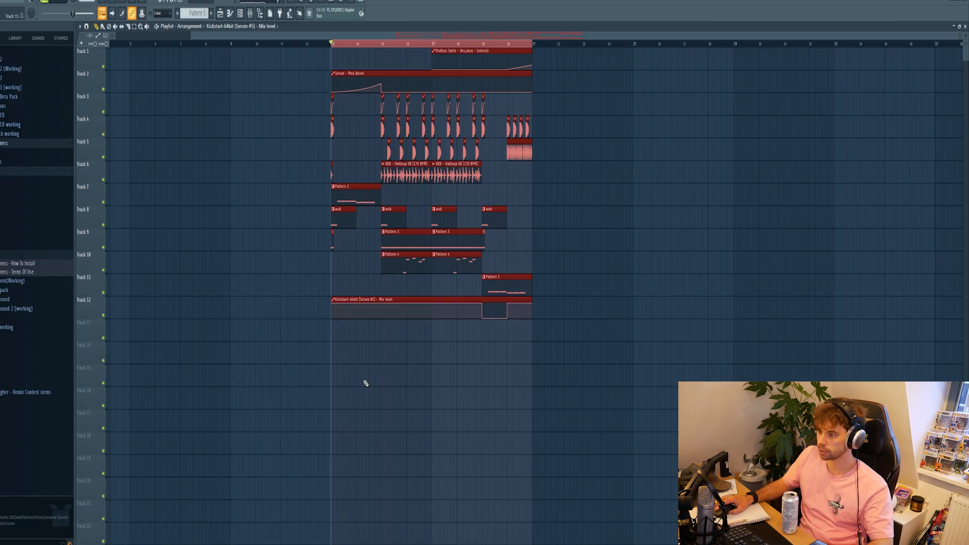
Duplicate the whole arrangement from bars 13–21 so that the copy starts at bar 21
{"action": "scroll", "coordinate": [364, 384], "scroll_direction": "up", "scroll_amount": 2}
{"action": "key", "text": "ctrl+b"}
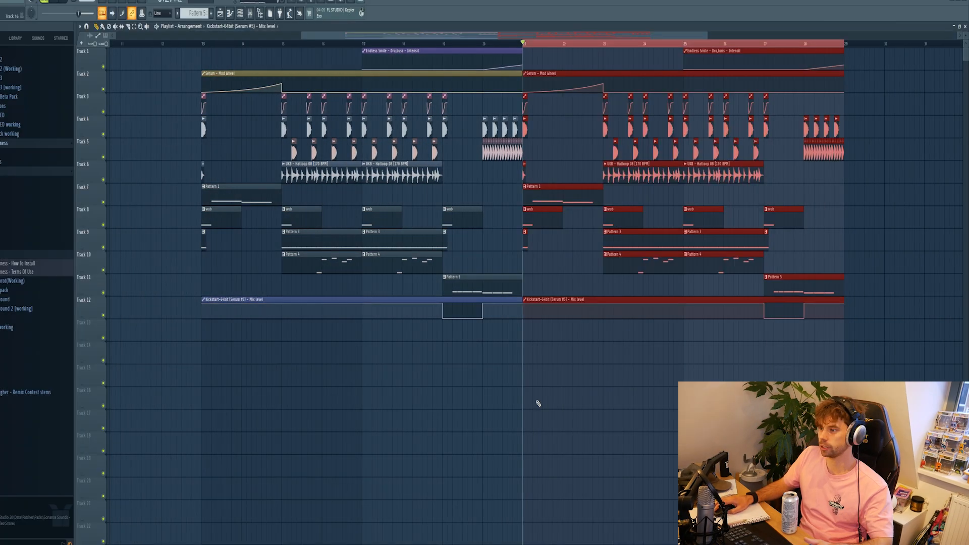
Fill bars 21 to 23 with the drum clips and hat loop on Tracks 3 to 6, and play the transition
{"action": "scroll", "coordinate": [649, 298], "scroll_direction": "up", "scroll_amount": 3}
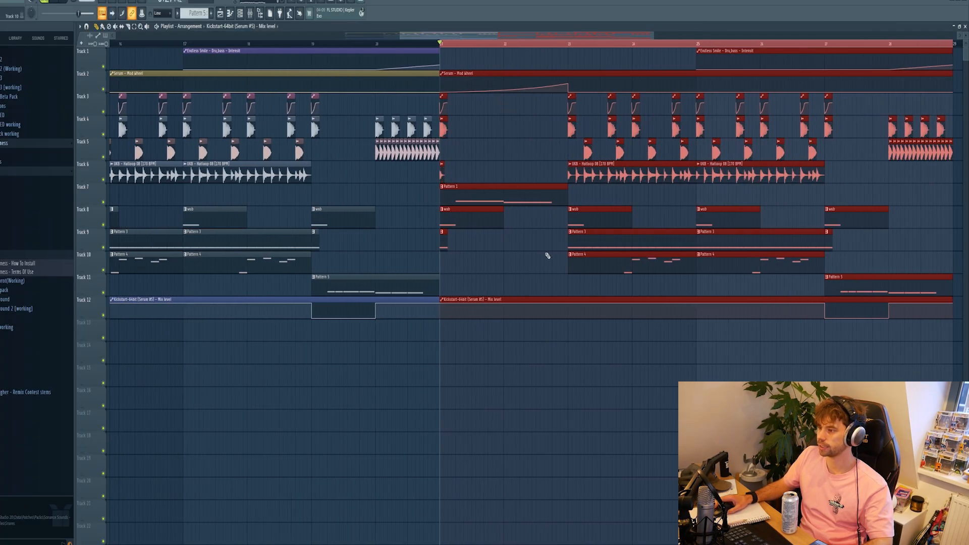
{"action": "key", "text": "ctrl+d"}
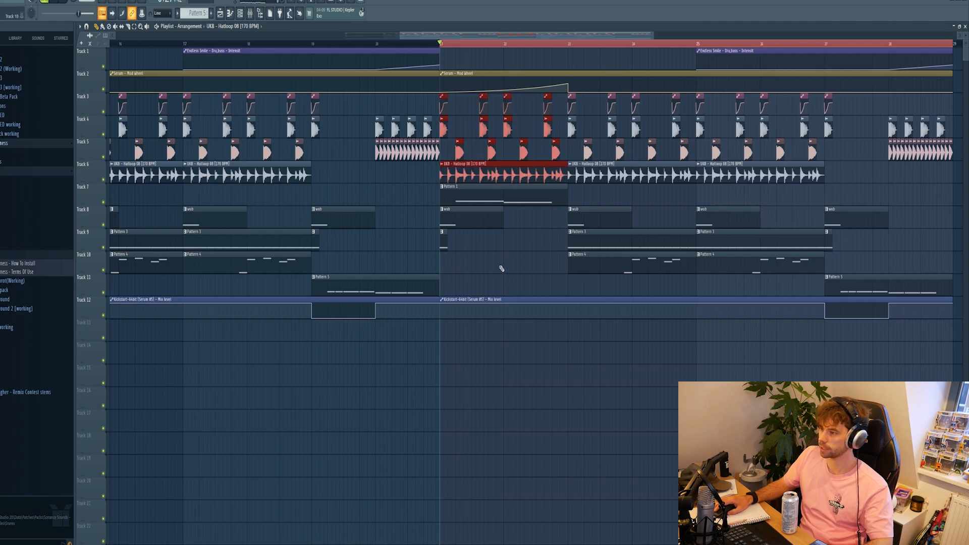
{"action": "scroll", "coordinate": [502, 268], "scroll_direction": "down", "scroll_amount": 3}
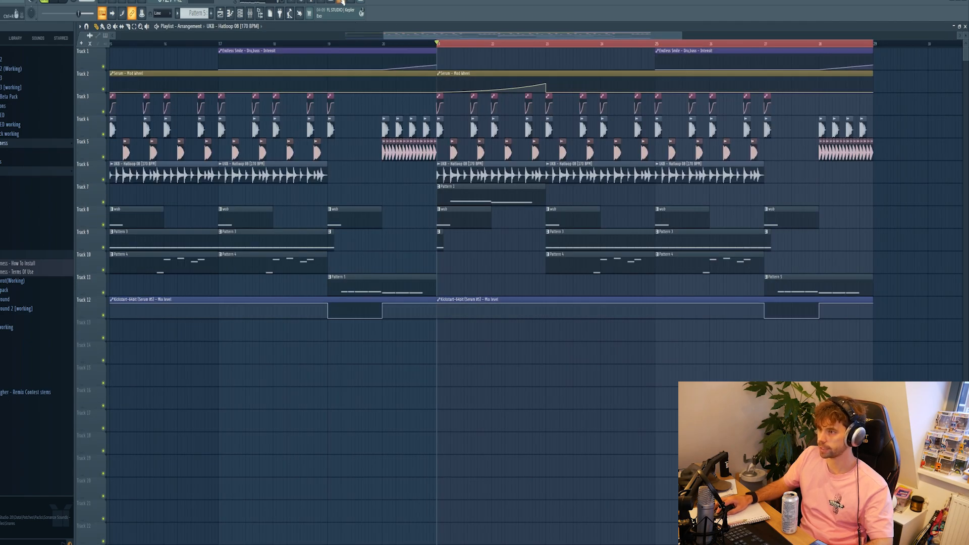
{"action": "left_click", "coordinate": [397, 45]}
{"action": "key", "text": "space"}
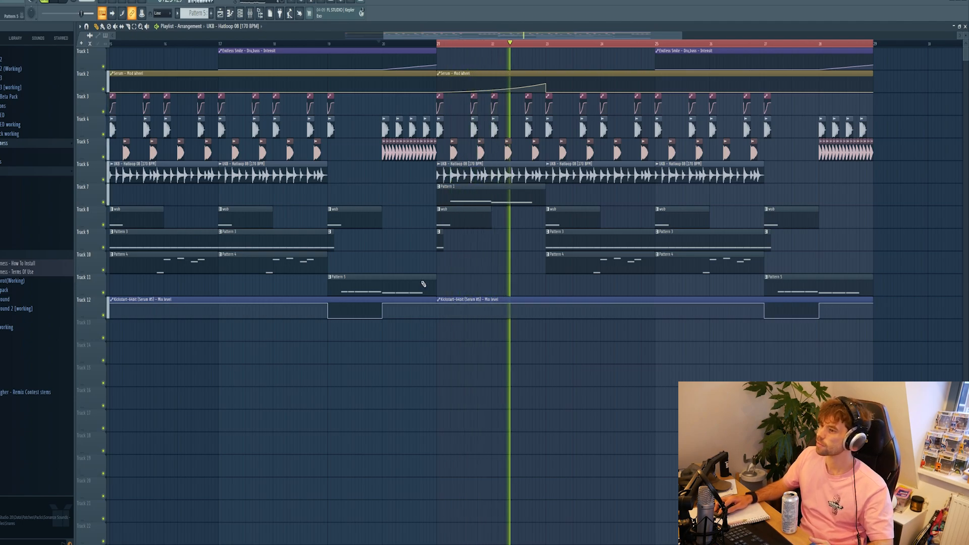
{"action": "key", "text": "space"}
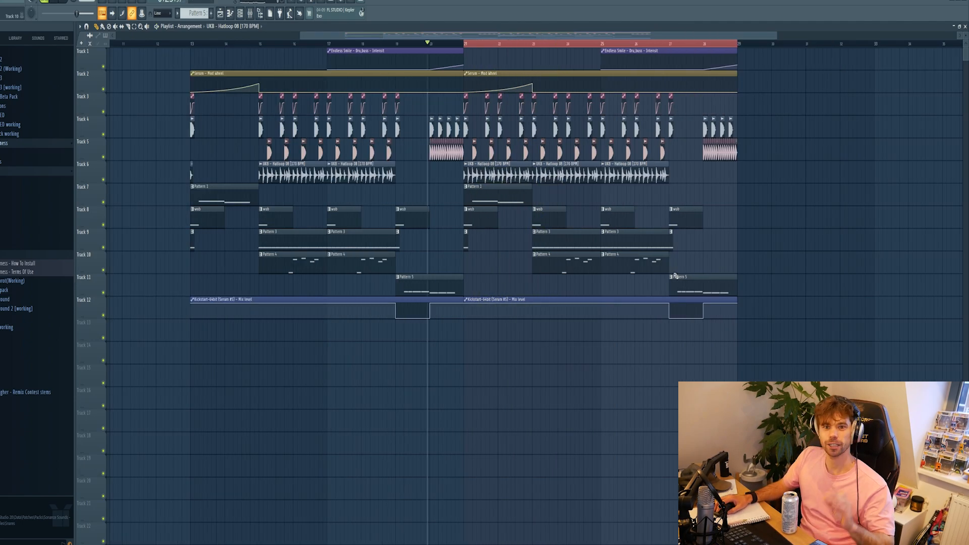
Delete the duplicated Pattern 5 clip at bar 27 on Track 11 and play that section
{"action": "right_click", "coordinate": [697, 285]}
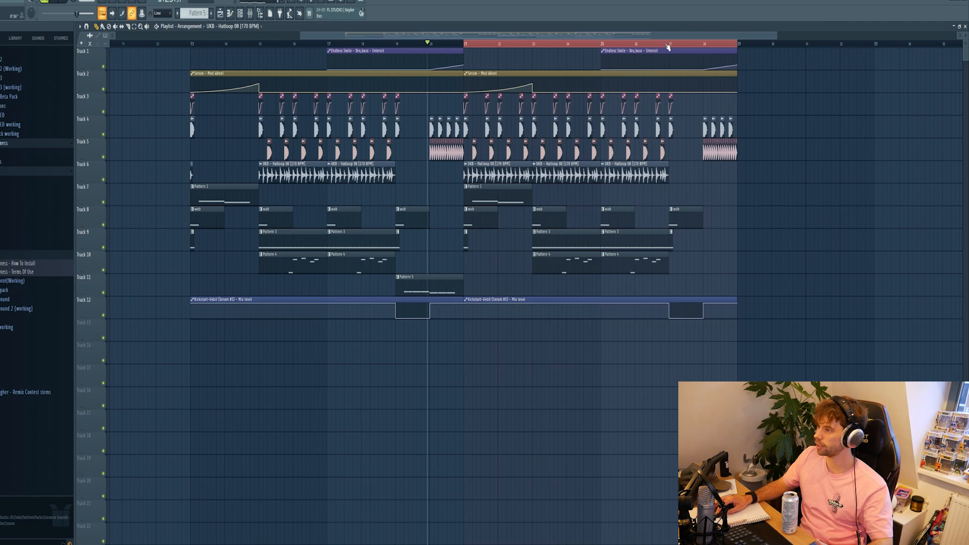
{"action": "left_click", "coordinate": [665, 44]}
{"action": "key", "text": "space"}
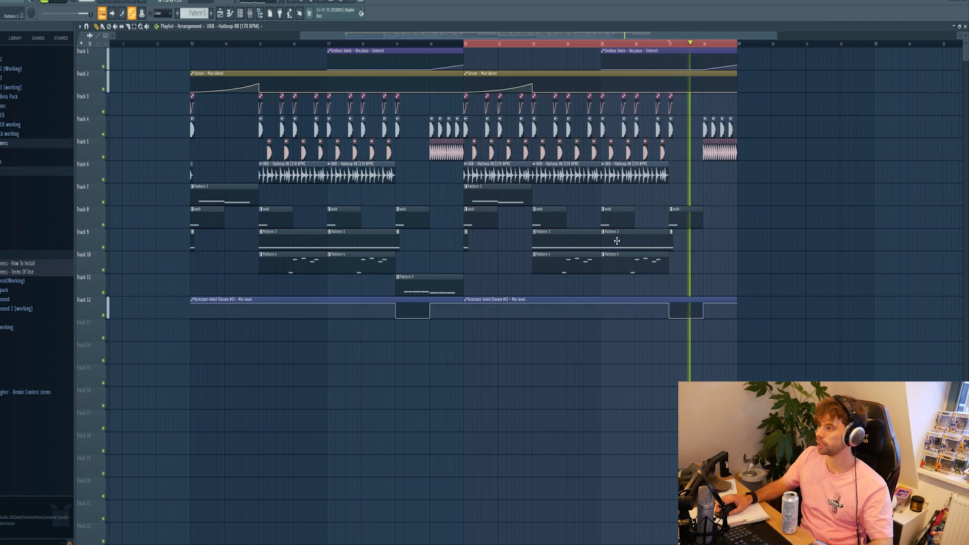
{"action": "key", "text": "space"}
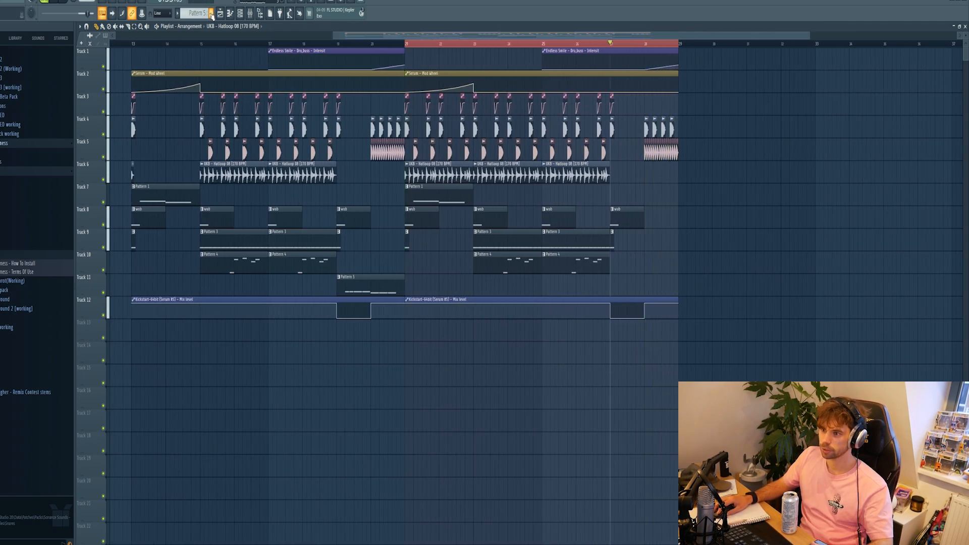
Create a new pattern named reese
{"action": "left_click", "coordinate": [211, 14]}
{"action": "type", "text": "reese"}
{"action": "key", "text": "Return"}
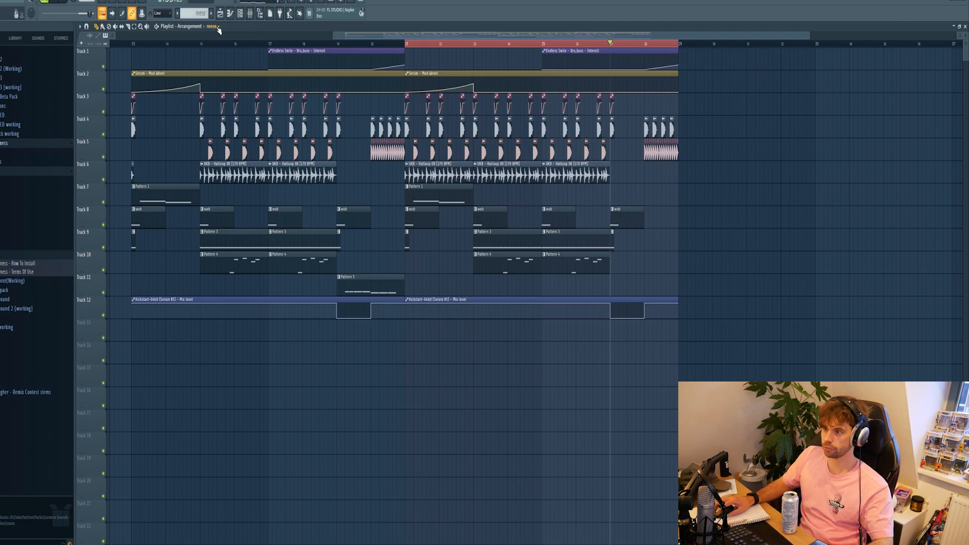
Add a Serum #6 instance and audition its bass presets, including BASS - Dishwasher
{"action": "key", "text": "F6"}
{"action": "left_click", "coordinate": [257, 219]}
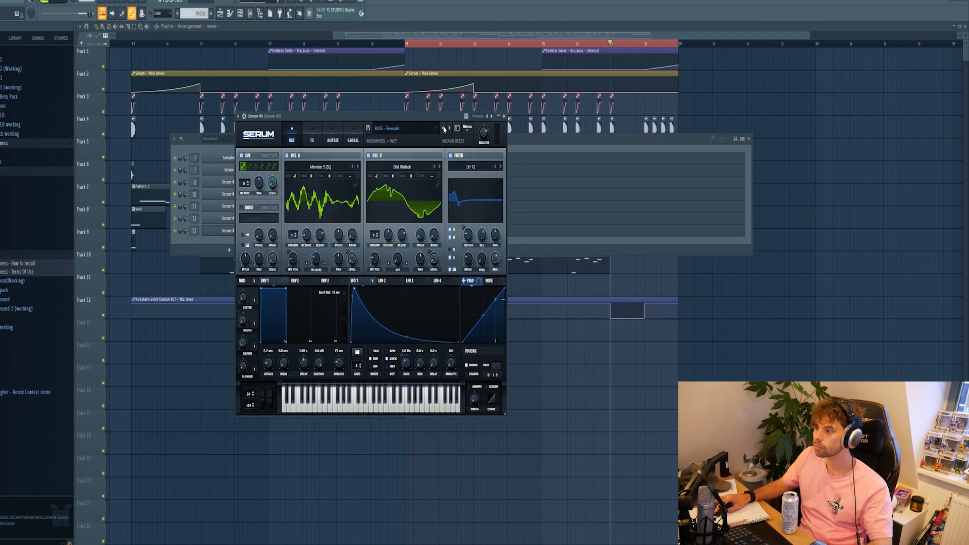
{"action": "left_click", "coordinate": [443, 128]}
{"action": "left_click", "coordinate": [443, 129]}
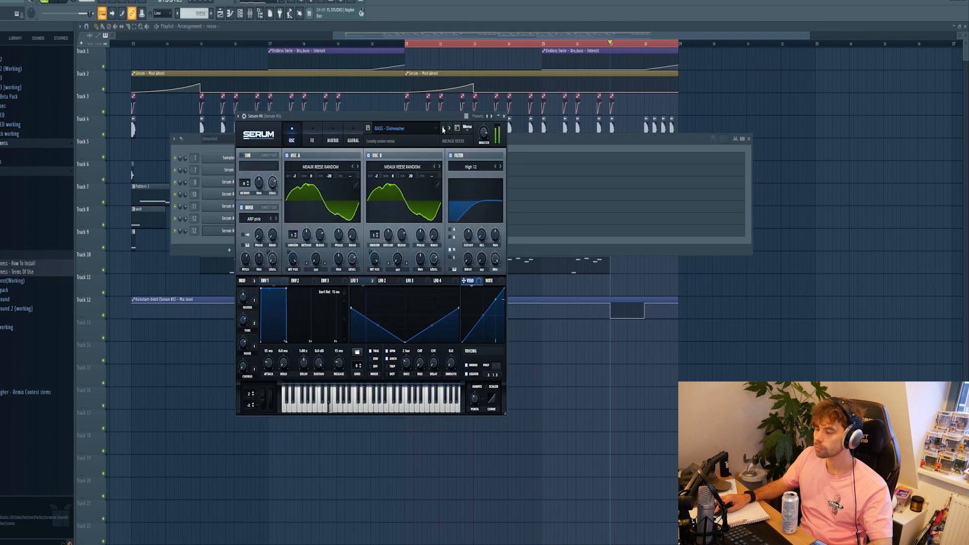
{"action": "left_click", "coordinate": [443, 128]}
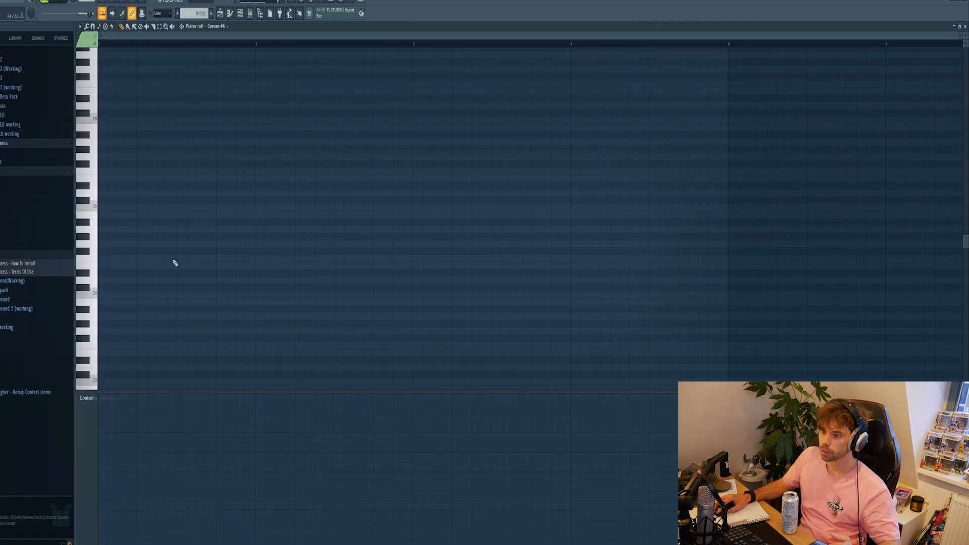
Write a long D4 note for Serum #6 in bar 1 that extends slightly into bar 2
{"action": "left_click", "coordinate": [173, 264]}
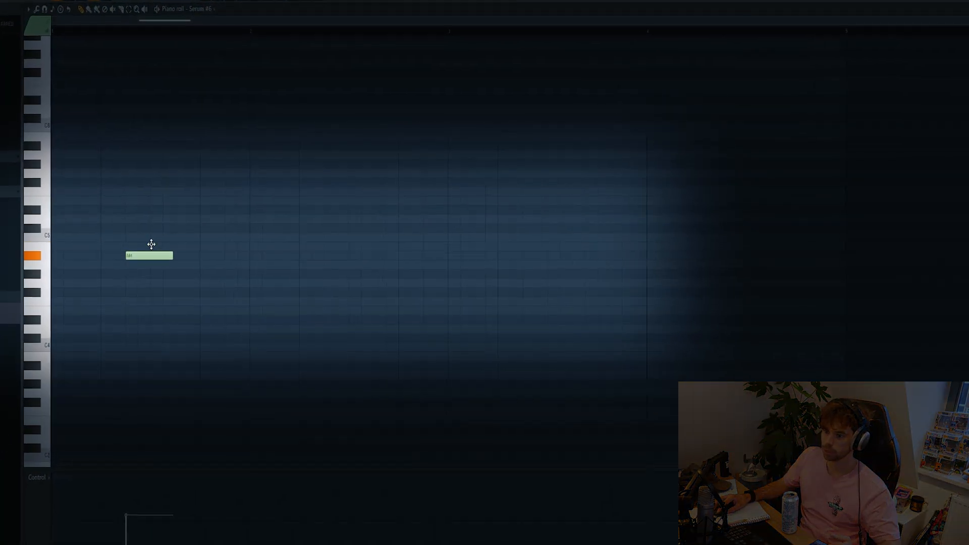
{"action": "left_click_drag", "start_coordinate": [151, 244], "coordinate": [143, 223]}
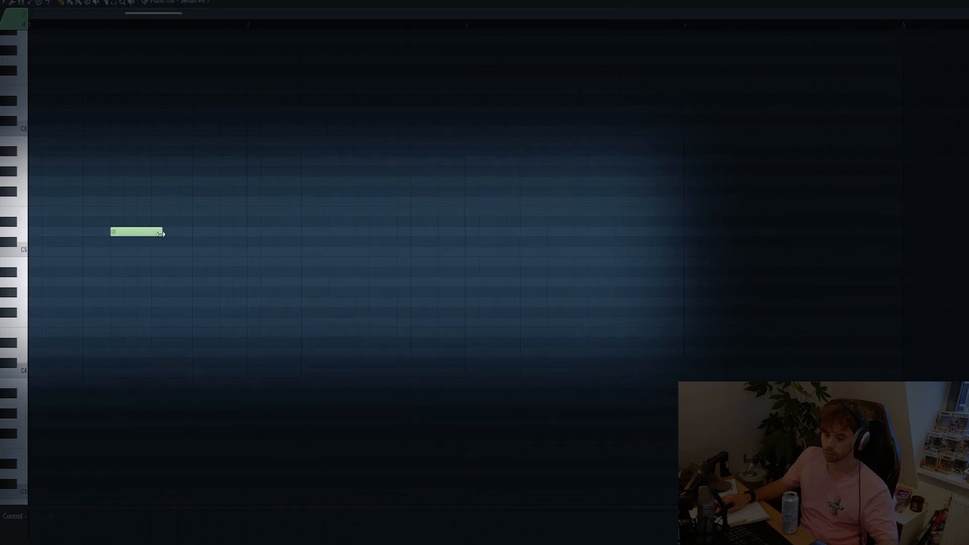
{"action": "scroll", "coordinate": [243, 242], "scroll_direction": "up", "scroll_amount": 1}
{"action": "key", "text": "ctrl+a"}
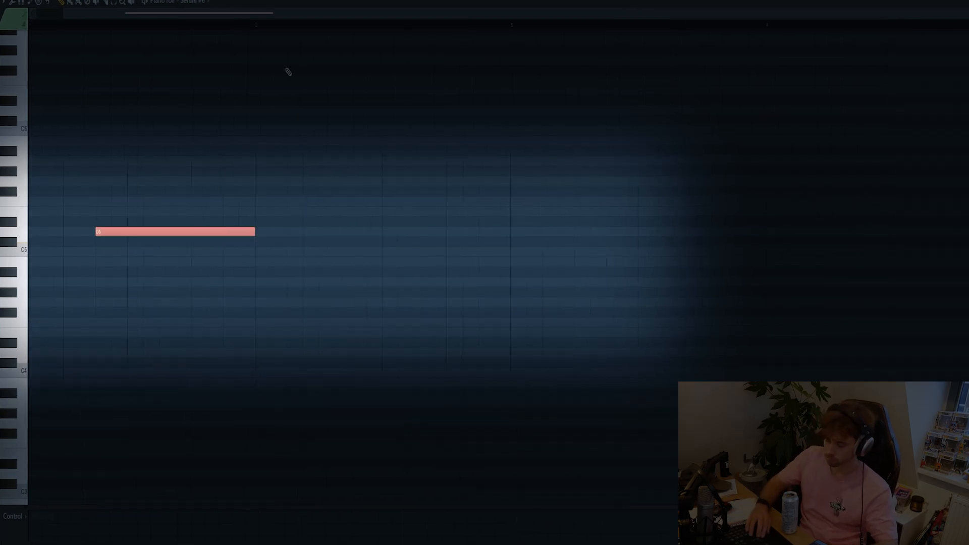
{"action": "key", "text": "ctrl+Down"}
{"action": "left_click_drag", "start_coordinate": [254, 352], "coordinate": [286, 352]}
Duplicate the long note to the start of bar 2 and move the copy to D#5
{"action": "key", "text": "ctrl+d"}
{"action": "left_click", "coordinate": [260, 183]}
{"action": "left_click_drag", "start_coordinate": [282, 179], "coordinate": [284, 344]}
{"action": "key", "text": "ctrl+a"}
{"action": "key", "text": "ctrl+Up"}
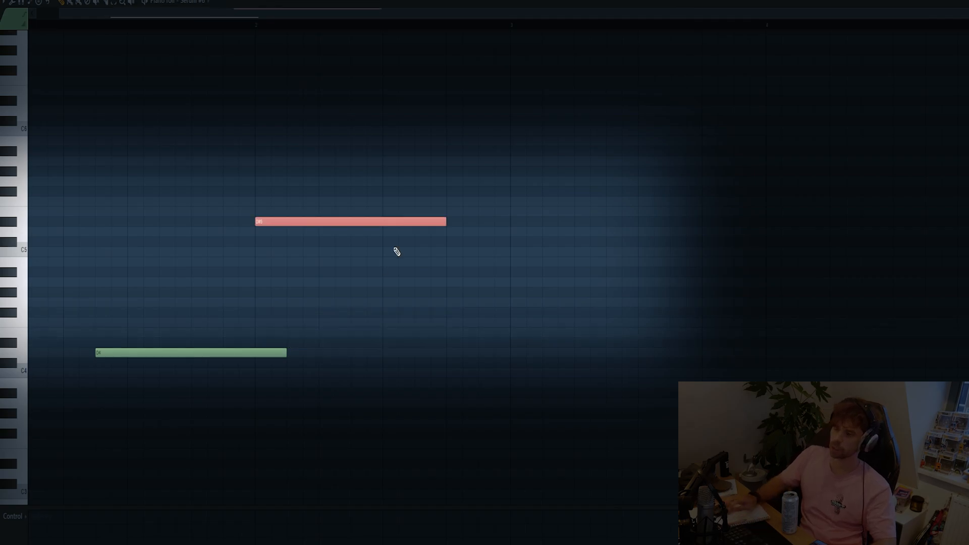
Add a third note of the same length from the middle of bar 2 and move it up to C5
{"action": "key", "text": "space"}
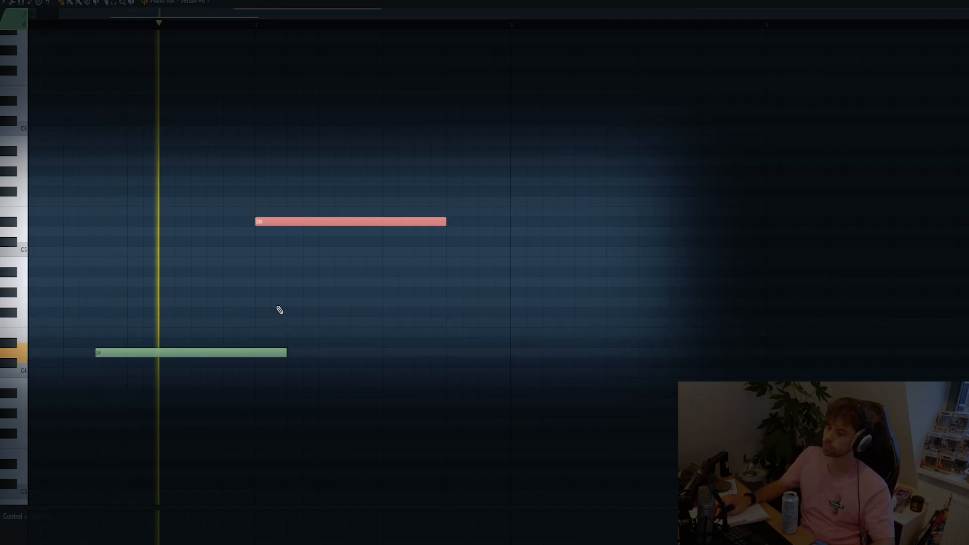
{"action": "key", "text": "space"}
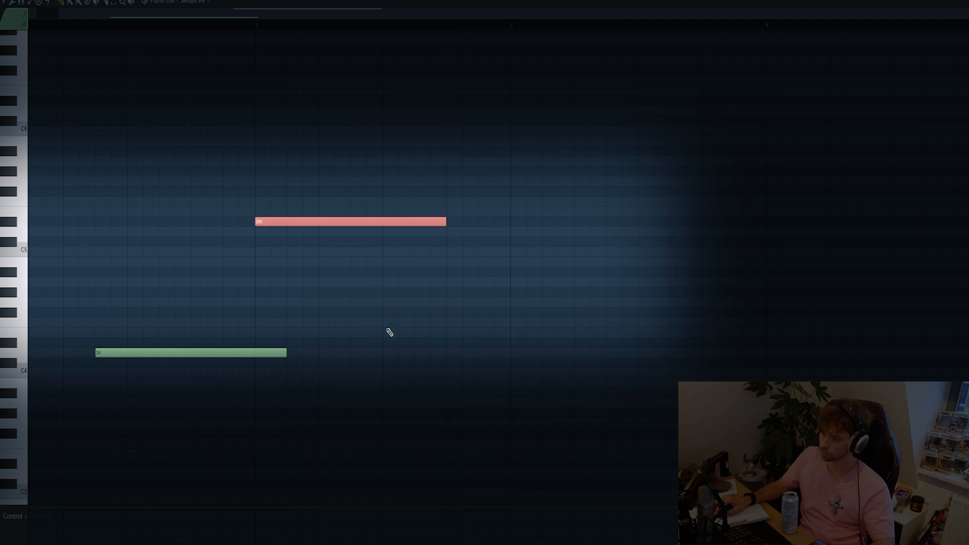
{"action": "left_click", "coordinate": [386, 353]}
{"action": "mouse_move", "coordinate": [399, 346]}
{"action": "left_mouse_down"}
{"action": "mouse_move", "coordinate": [395, 314]}
{"action": "mouse_move", "coordinate": [395, 329]}
{"action": "left_mouse_up"}
{"action": "key", "text": "space"}
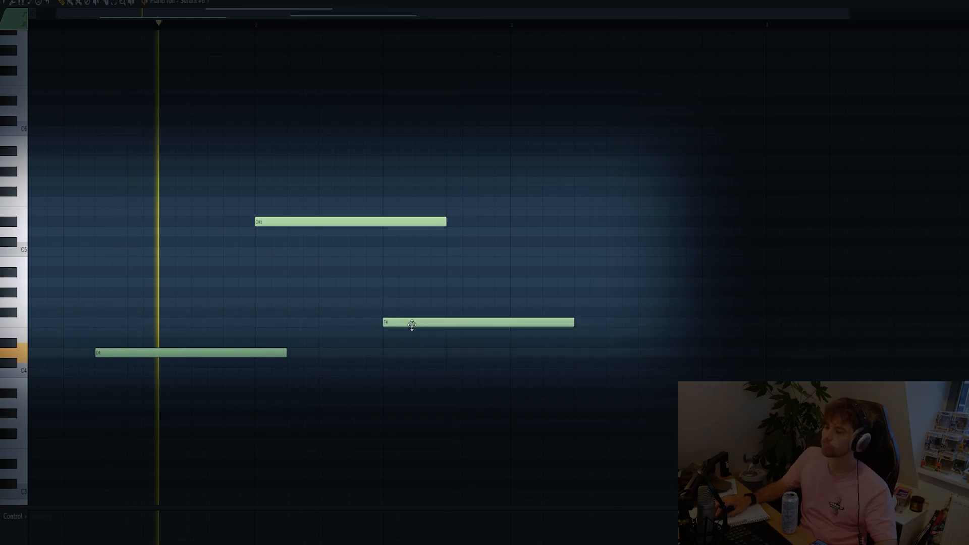
{"action": "key", "text": "space"}
{"action": "left_click_drag", "start_coordinate": [412, 319], "coordinate": [378, 253]}
{"action": "key", "text": "space"}
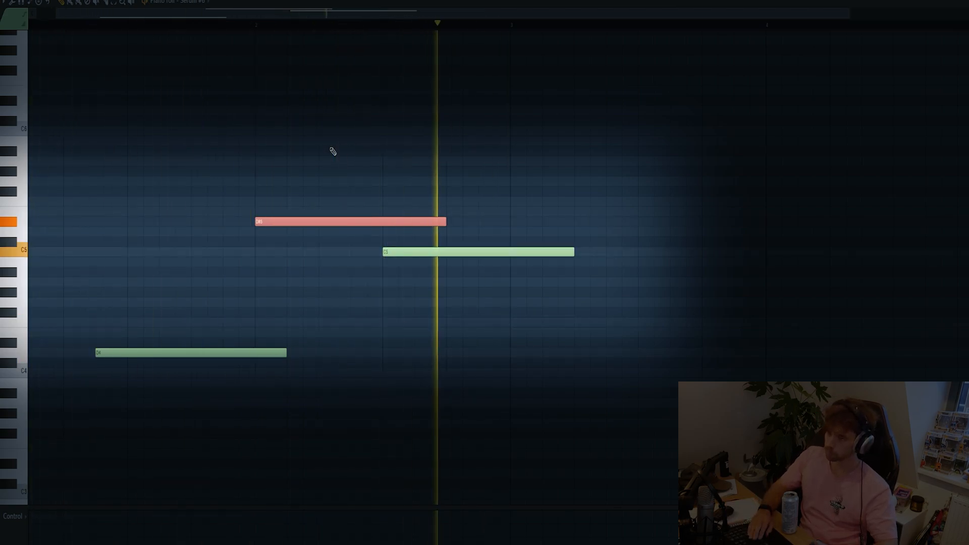
Raise the D#5 note an octave, then shorten it slightly and trim the C5 note to end at bar 3
{"action": "key", "text": "ctrl+Up"}
{"action": "key", "text": "space"}
{"action": "key", "text": "space"}
{"action": "left_click_drag", "start_coordinate": [549, 312], "coordinate": [581, 220], "text": "ctrl"}
{"action": "left_click_drag", "start_coordinate": [574, 253], "coordinate": [510, 268]}
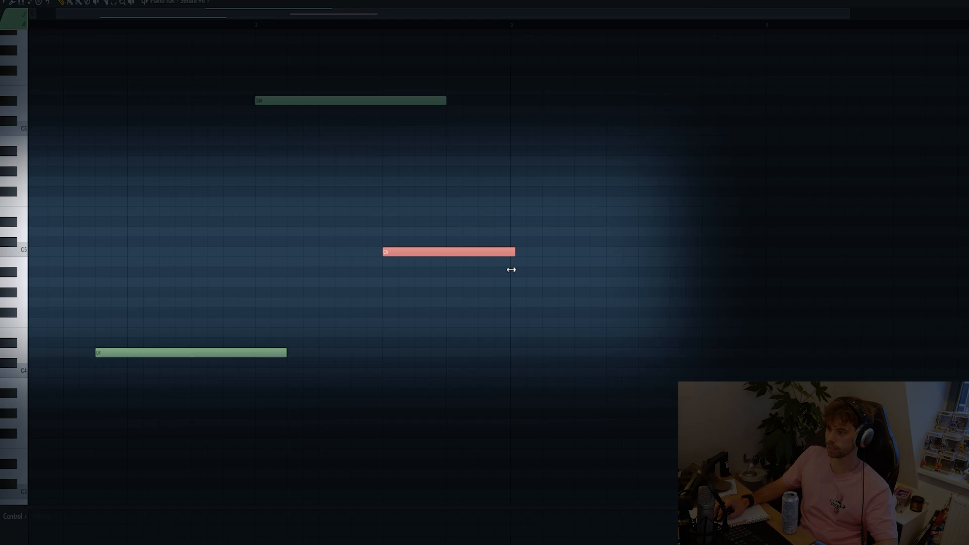
{"action": "left_click_drag", "start_coordinate": [444, 107], "coordinate": [415, 107]}
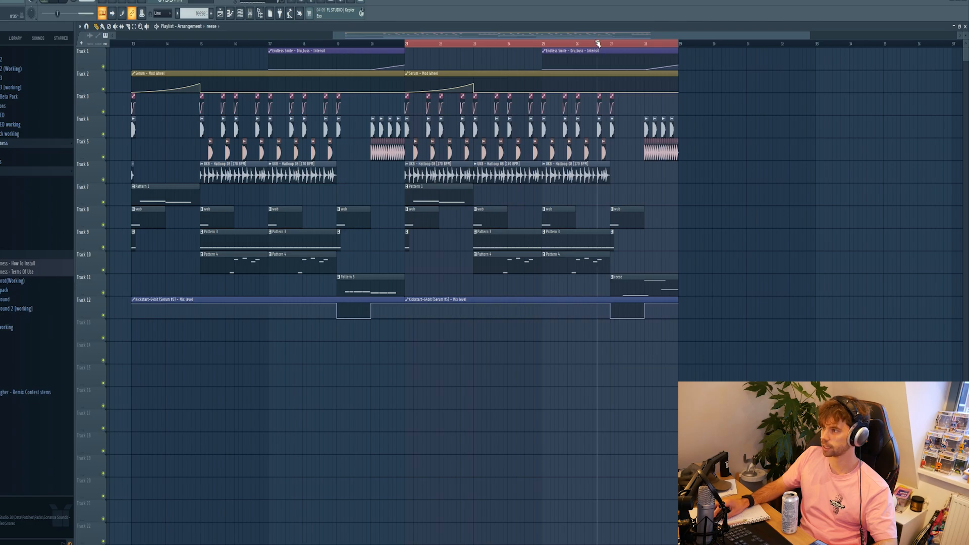
In the reese pattern, move the D4 note to start halfway through bar 1 and shorten its end
{"action": "scroll", "coordinate": [726, 272], "scroll_direction": "up", "scroll_amount": 2}
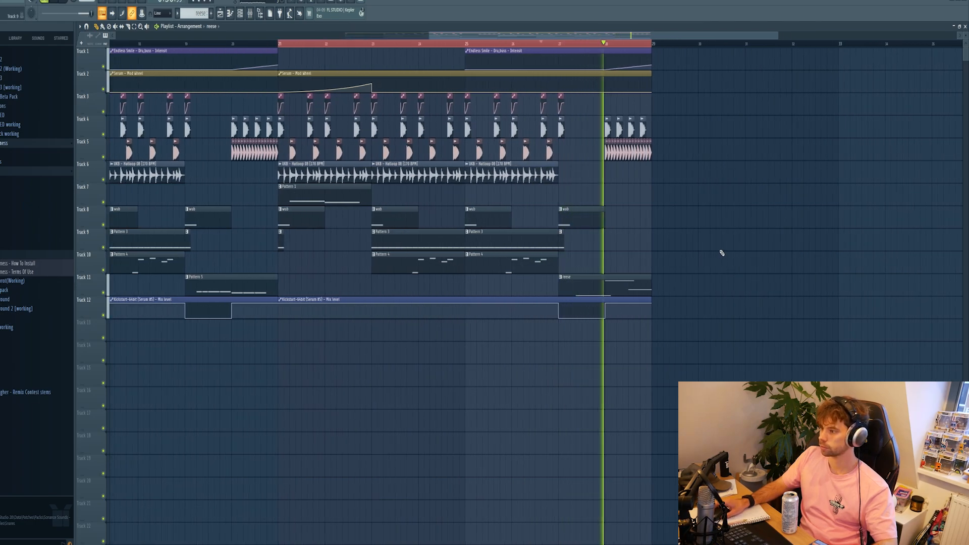
{"action": "scroll", "coordinate": [722, 252], "scroll_direction": "up", "scroll_amount": 2}
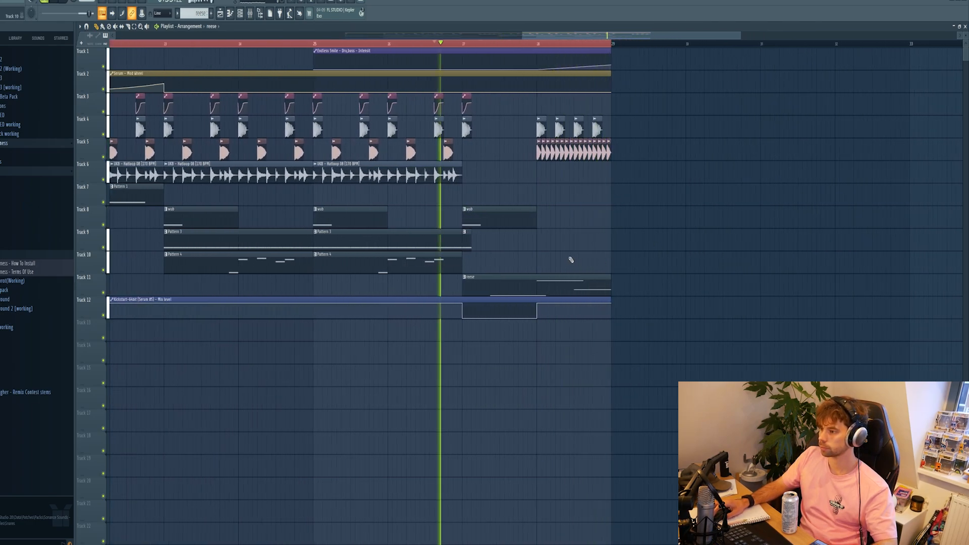
{"action": "double_click", "coordinate": [510, 280]}
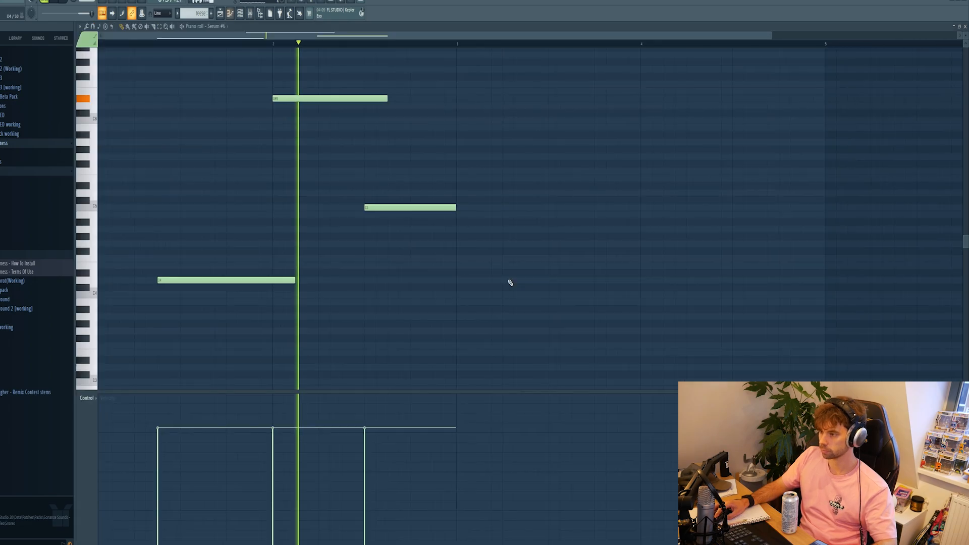
{"action": "scroll", "coordinate": [525, 280], "scroll_direction": "down", "scroll_amount": 2}
{"action": "left_click_drag", "start_coordinate": [180, 277], "coordinate": [191, 278]}
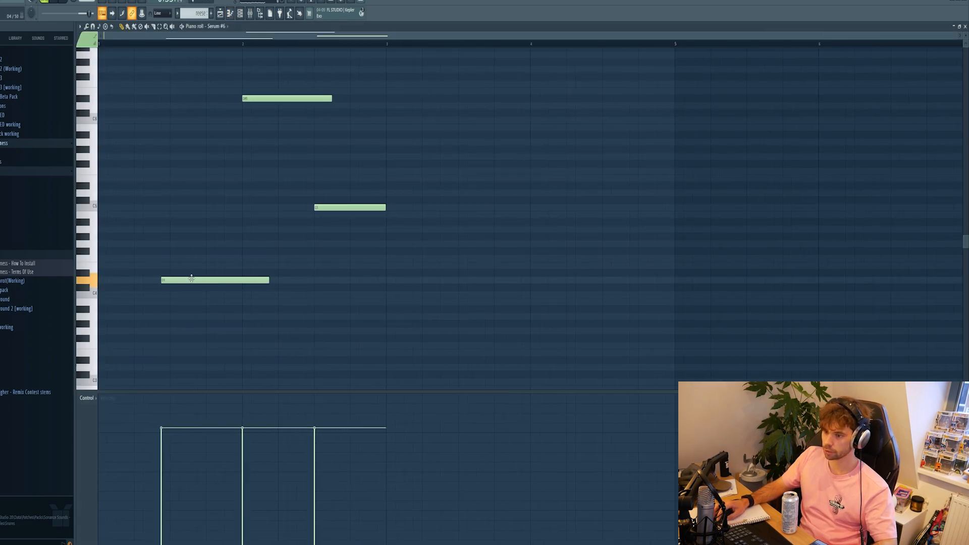
{"action": "left_click_drag", "start_coordinate": [274, 288], "coordinate": [259, 292]}
{"action": "key", "text": "space"}
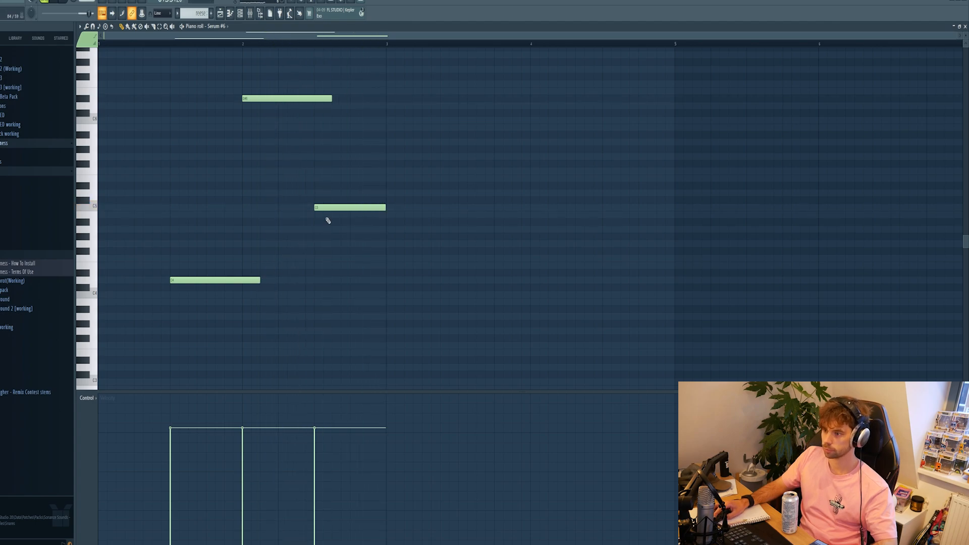
{"action": "key", "text": "space"}
Move the C5 note slightly earlier in bar 2, end the D#6 note halfway through bar 2, and trim the C5 note's end
{"action": "left_click_drag", "start_coordinate": [328, 208], "coordinate": [299, 207]}
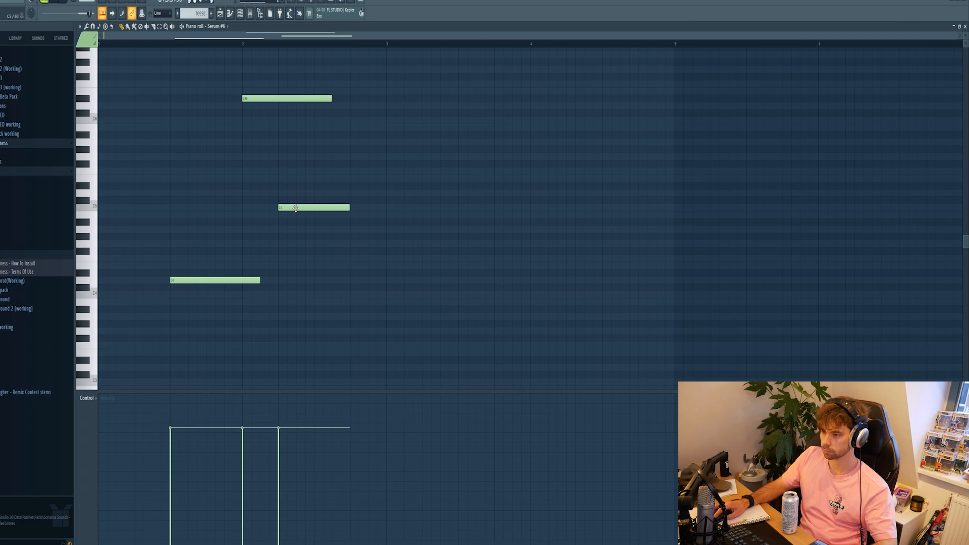
{"action": "key", "text": "space"}
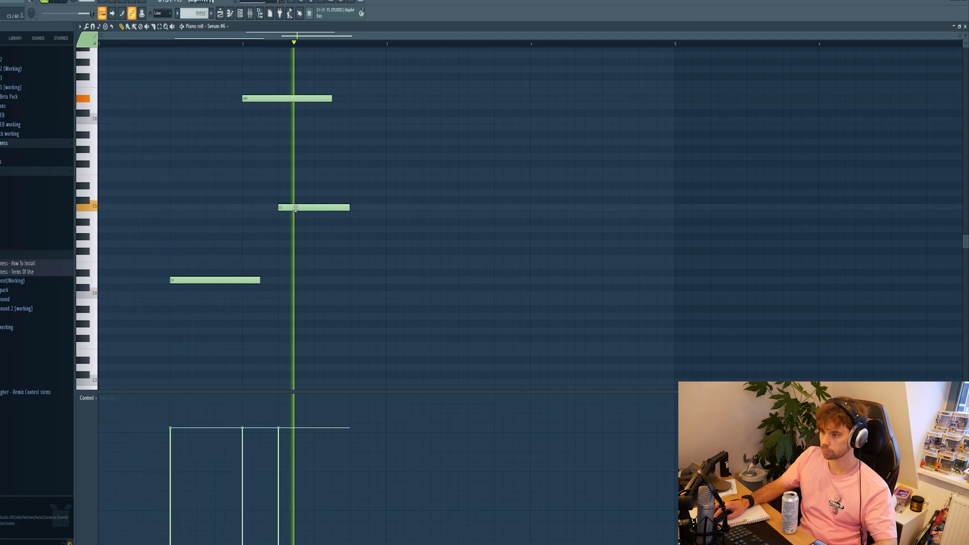
{"action": "left_click_drag", "start_coordinate": [296, 208], "coordinate": [313, 209]}
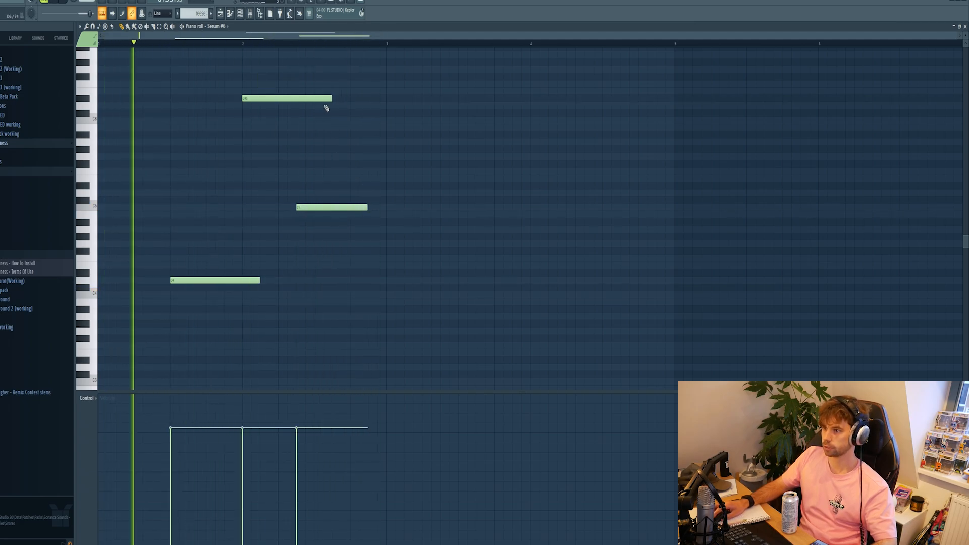
{"action": "left_click_drag", "start_coordinate": [331, 99], "coordinate": [314, 99]}
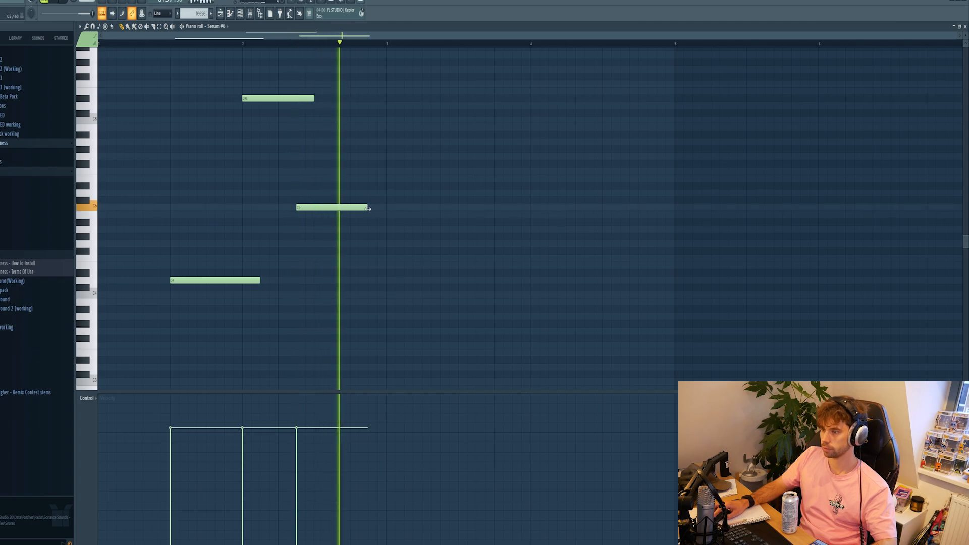
{"action": "left_click_drag", "start_coordinate": [367, 207], "coordinate": [360, 209]}
Automate Serum #6's Mod Wheel on Track 13 with a rise under the reese, extending the clip slightly past bar 29
{"action": "key", "text": "F7"}
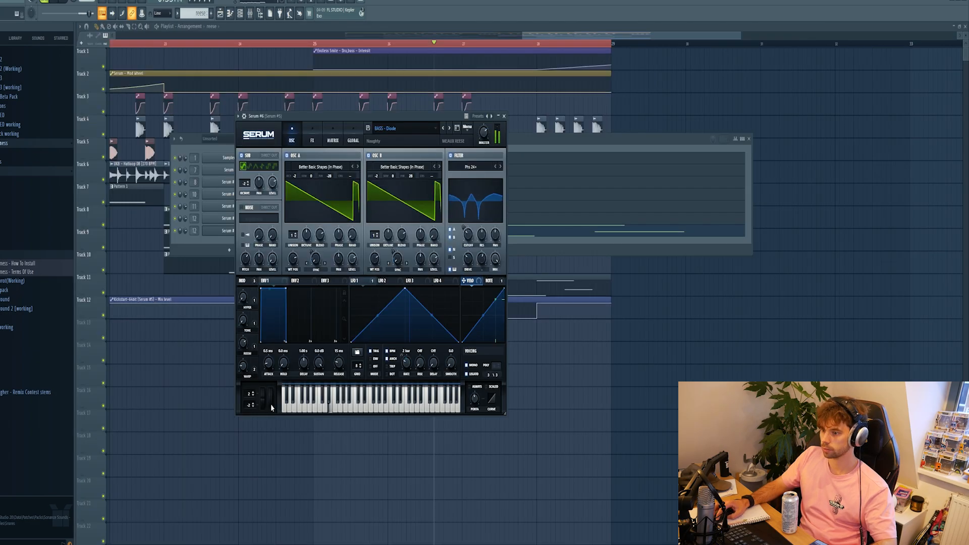
{"action": "key", "text": "space"}
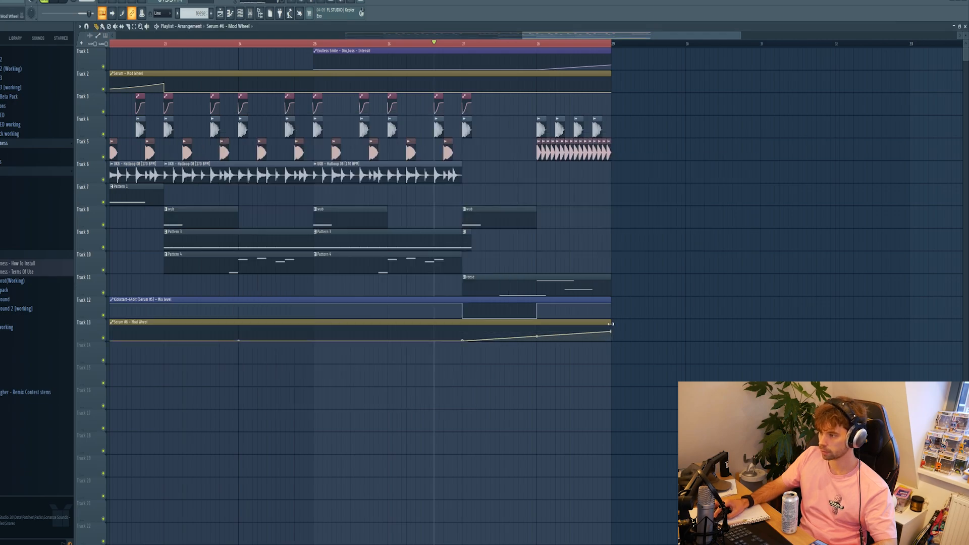
{"action": "left_click_drag", "start_coordinate": [611, 324], "coordinate": [620, 325]}
{"action": "key", "text": "space"}
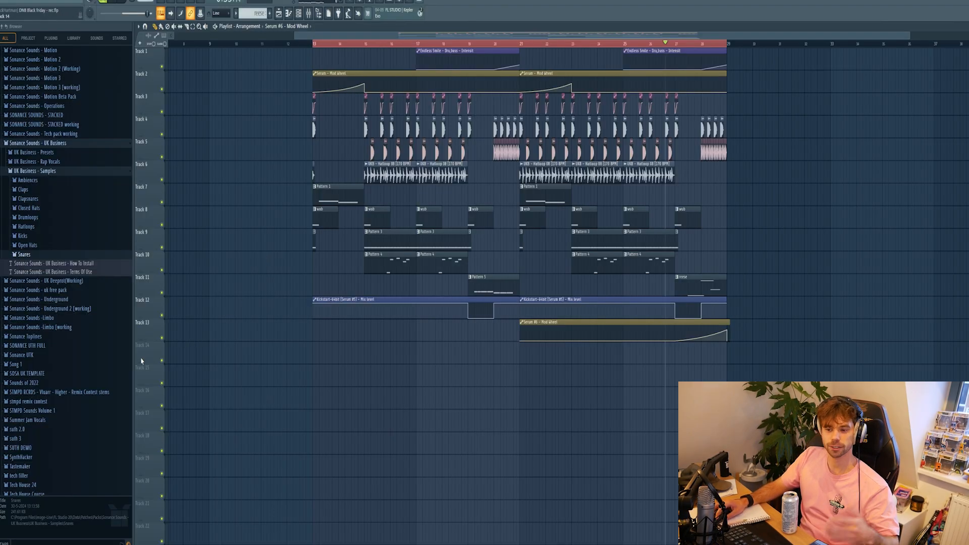
Find the UK Business ambience samples and place UKB - Ambience 09 on Track 14 at bar 13
{"action": "left_click", "coordinate": [47, 181]}
{"action": "left_click", "coordinate": [47, 257]}
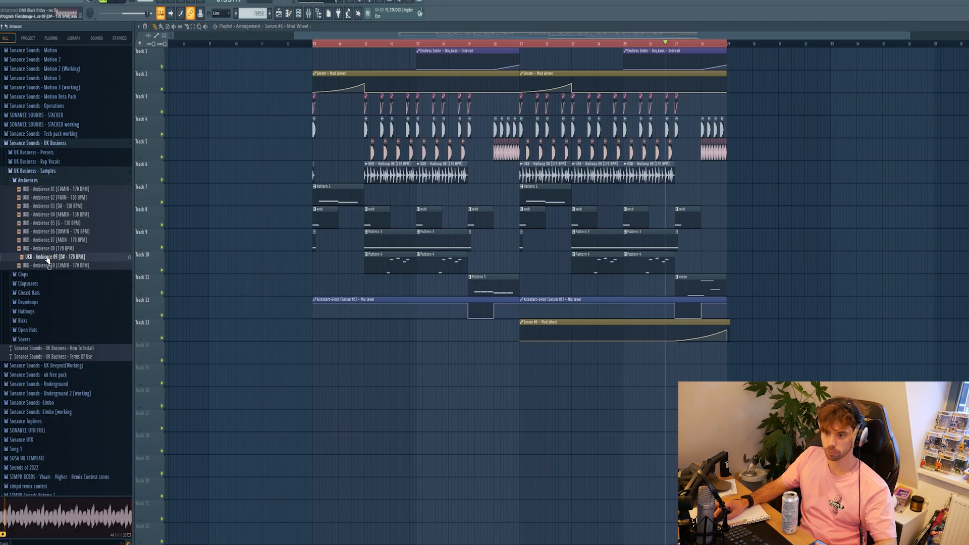
{"action": "left_click_drag", "start_coordinate": [48, 257], "coordinate": [316, 352]}
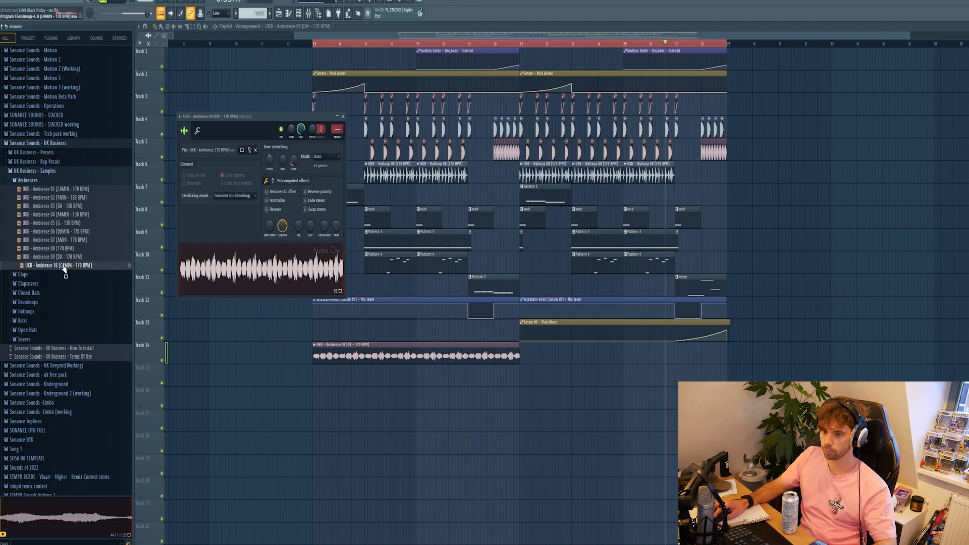
Place UKB - Ambience 10 on Track 15 at bar 13, pitched up 100 cents, and turn down the ambience mixer channel
{"action": "left_click_drag", "start_coordinate": [64, 264], "coordinate": [329, 373]}
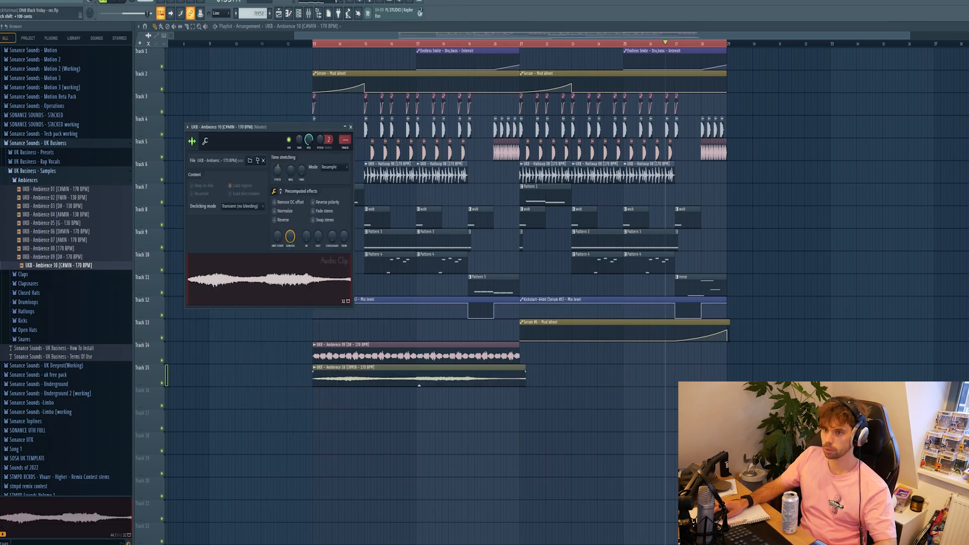
{"action": "key", "text": "F9"}
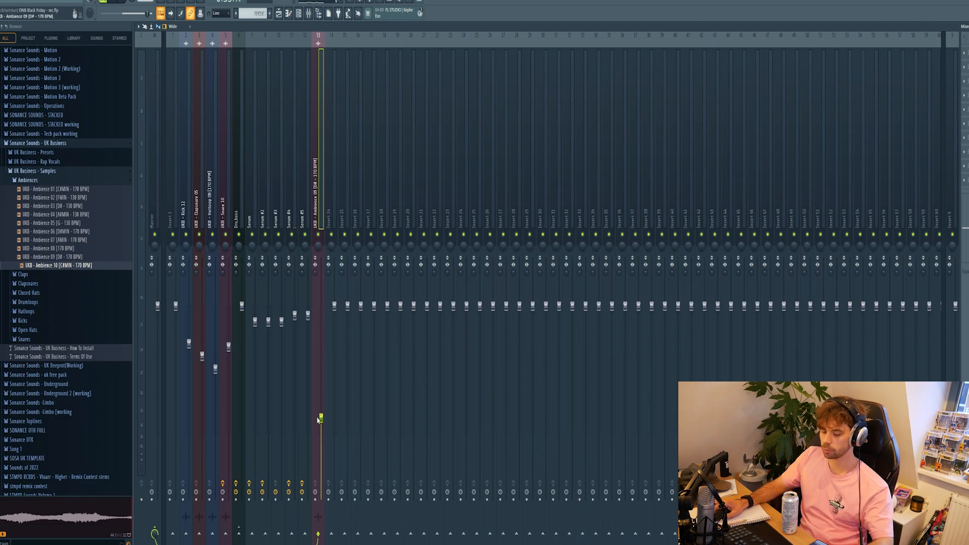